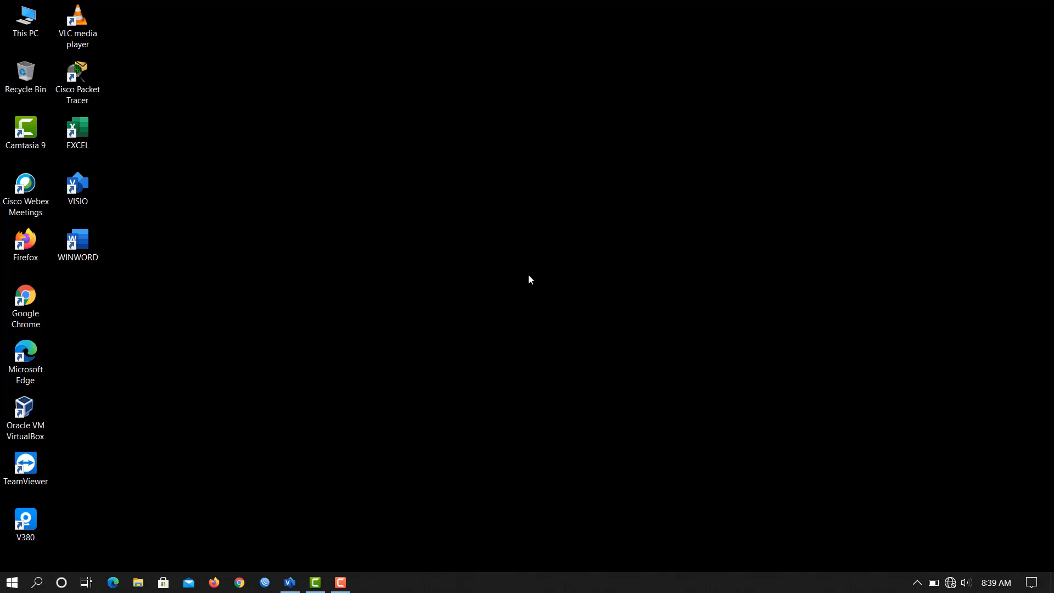
{"action": "right_click", "coordinate": [510, 265]}
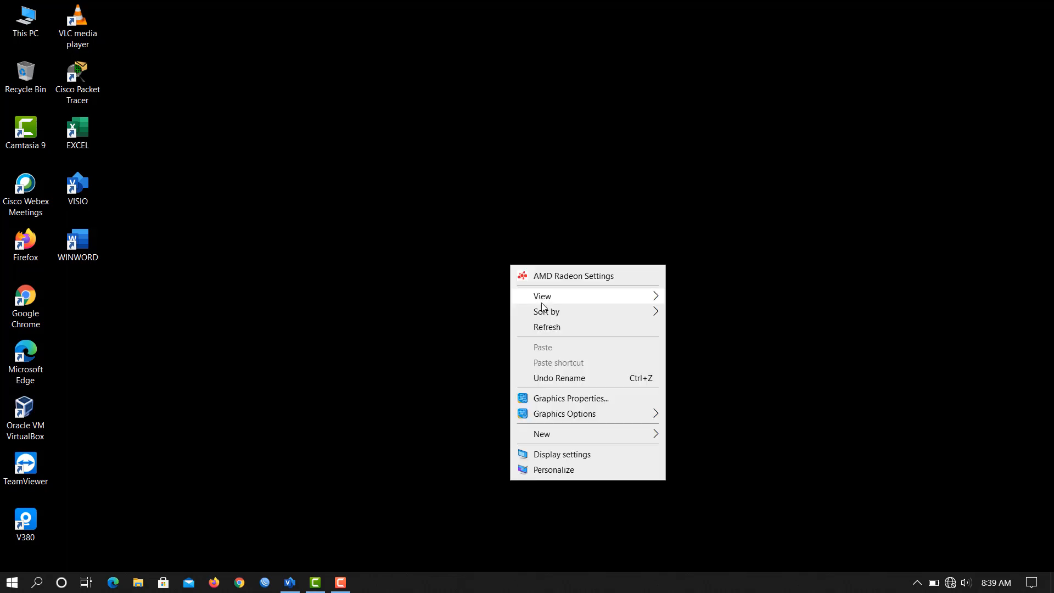
{"action": "left_click", "coordinate": [544, 326]}
Switch to the Topologi diagram in Visio, enlarge its window, examine the modem, Routerboard and client addressing, and minimize it
{"action": "left_click", "coordinate": [290, 581]}
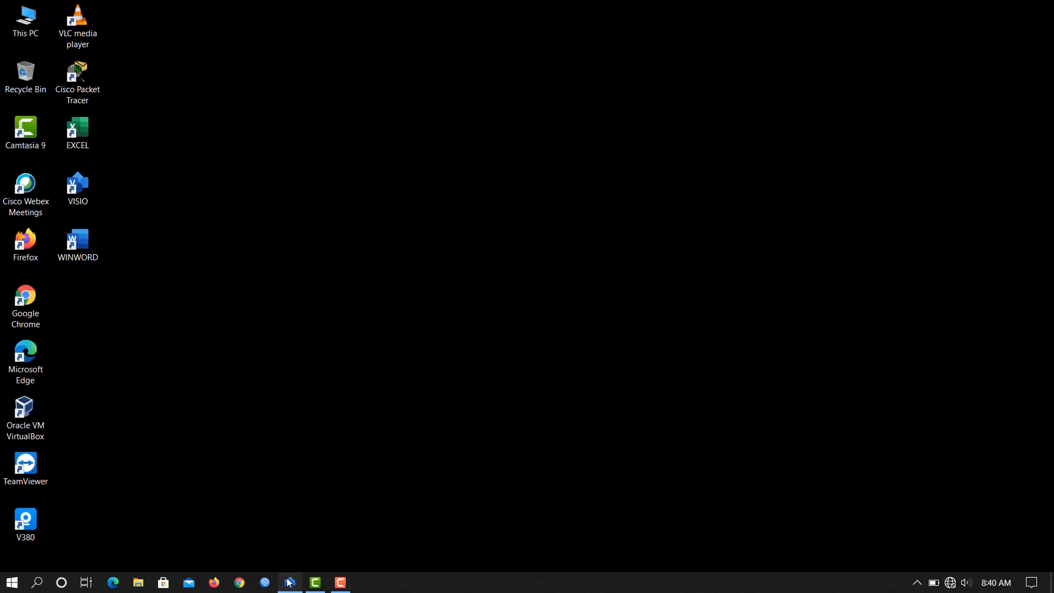
{"action": "left_click_drag", "start_coordinate": [794, 15], "coordinate": [494, 22]}
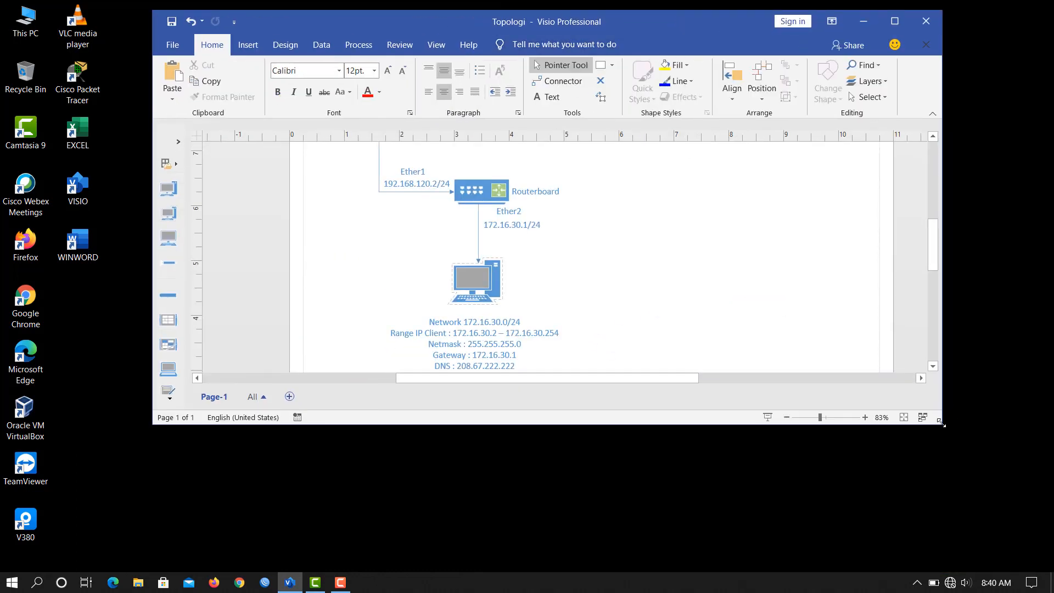
{"action": "left_click_drag", "start_coordinate": [940, 423], "coordinate": [1025, 499]}
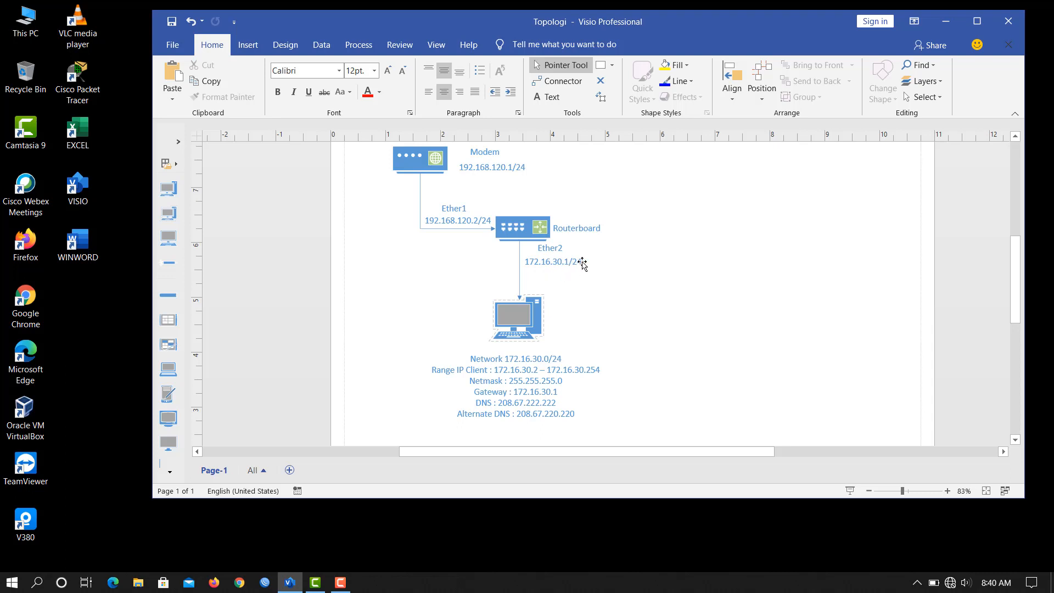
{"action": "scroll", "coordinate": [575, 287], "scroll_direction": "down", "scroll_amount": 1}
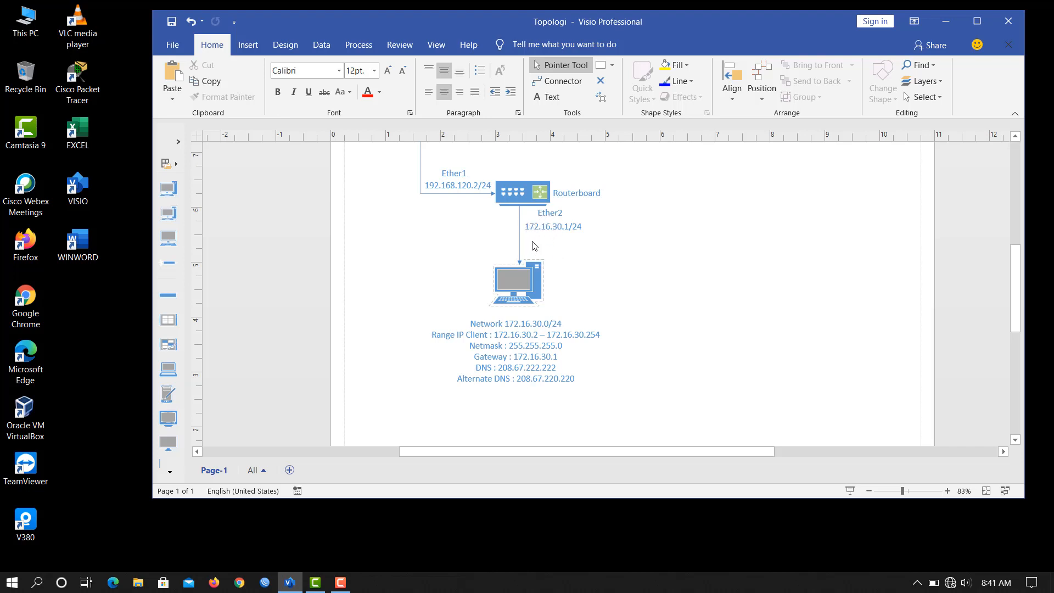
{"action": "scroll", "coordinate": [615, 331], "scroll_direction": "up", "scroll_amount": 3}
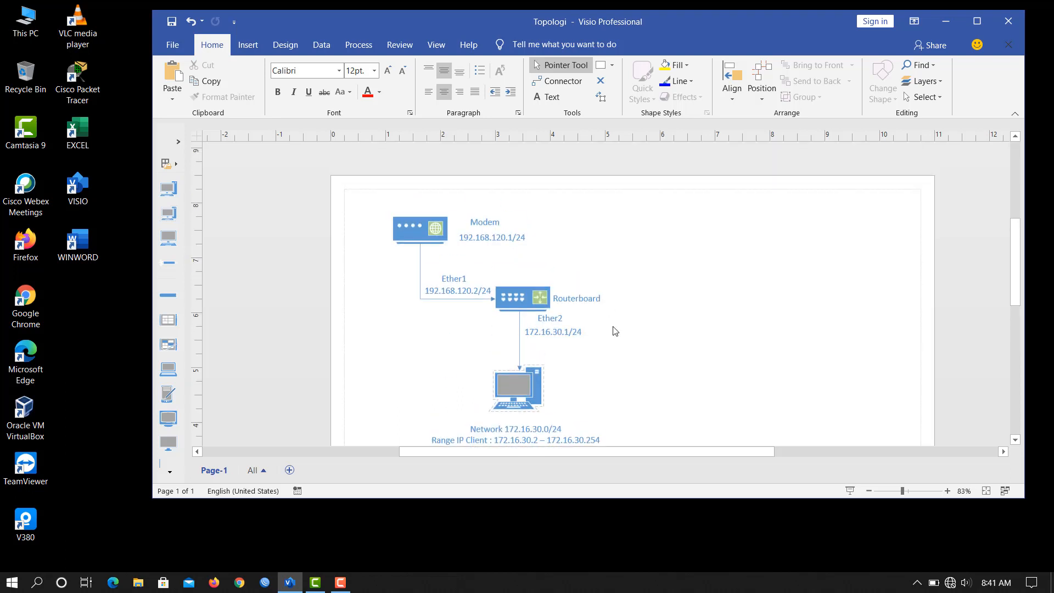
{"action": "scroll", "coordinate": [615, 331], "scroll_direction": "down", "scroll_amount": 2}
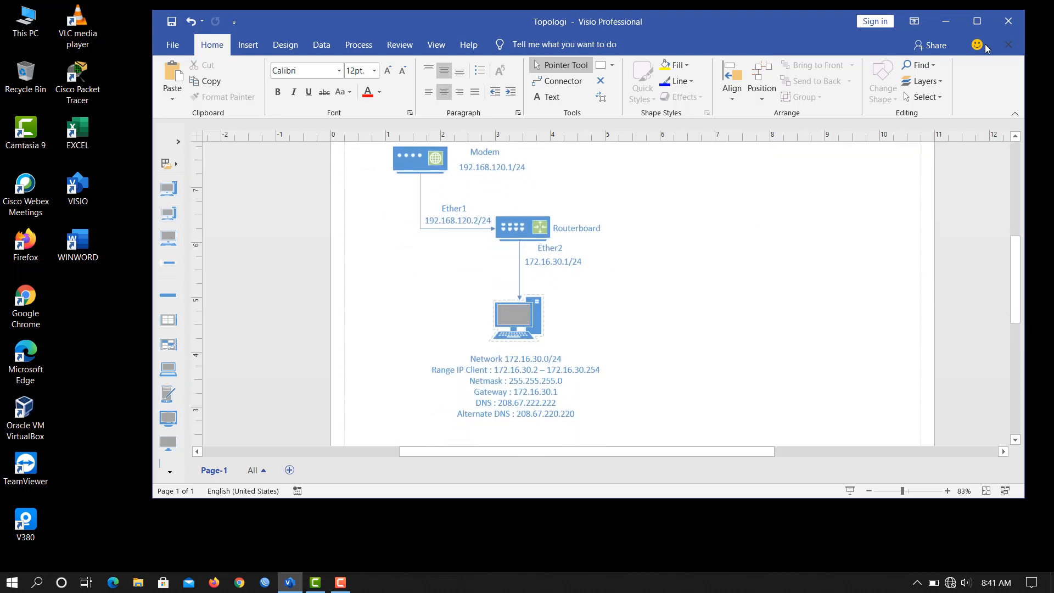
{"action": "left_click", "coordinate": [946, 26]}
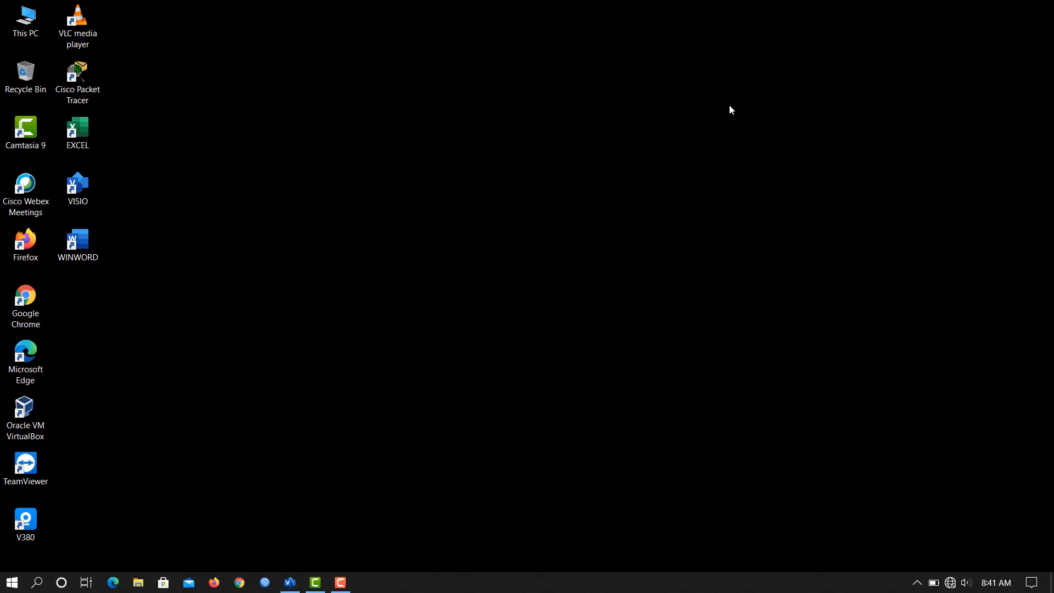
{"action": "right_click", "coordinate": [489, 168]}
{"action": "left_click", "coordinate": [522, 231]}
{"action": "right_click", "coordinate": [508, 213]}
{"action": "left_click", "coordinate": [536, 275]}
Switch to WinBox, maximize its window, and connect to the discovered MikroTik router by MAC address with the admin login
{"action": "left_click", "coordinate": [265, 582]}
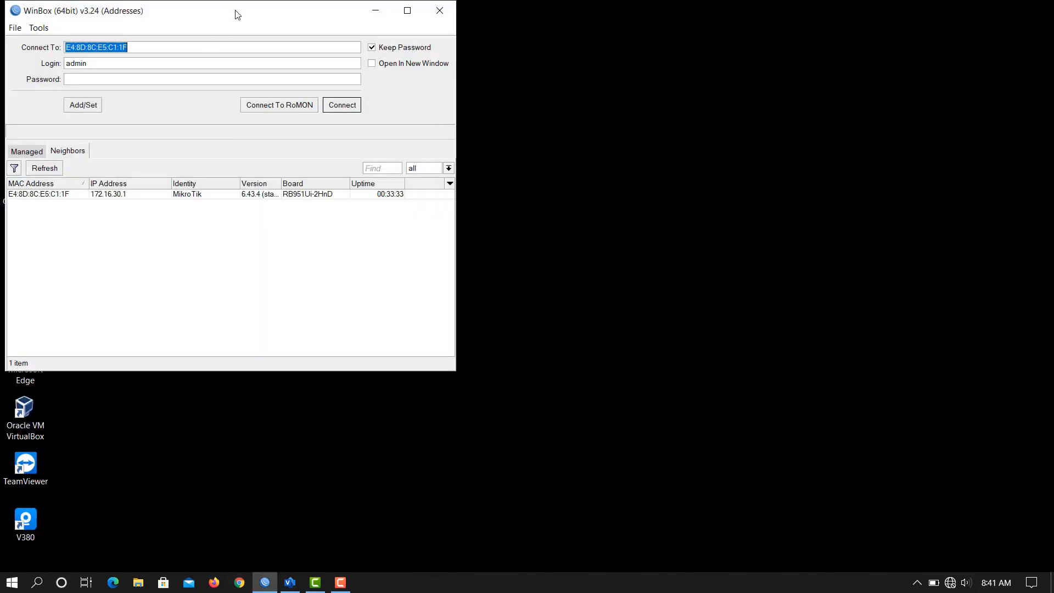
{"action": "double_click", "coordinate": [235, 12]}
{"action": "left_click", "coordinate": [58, 190]}
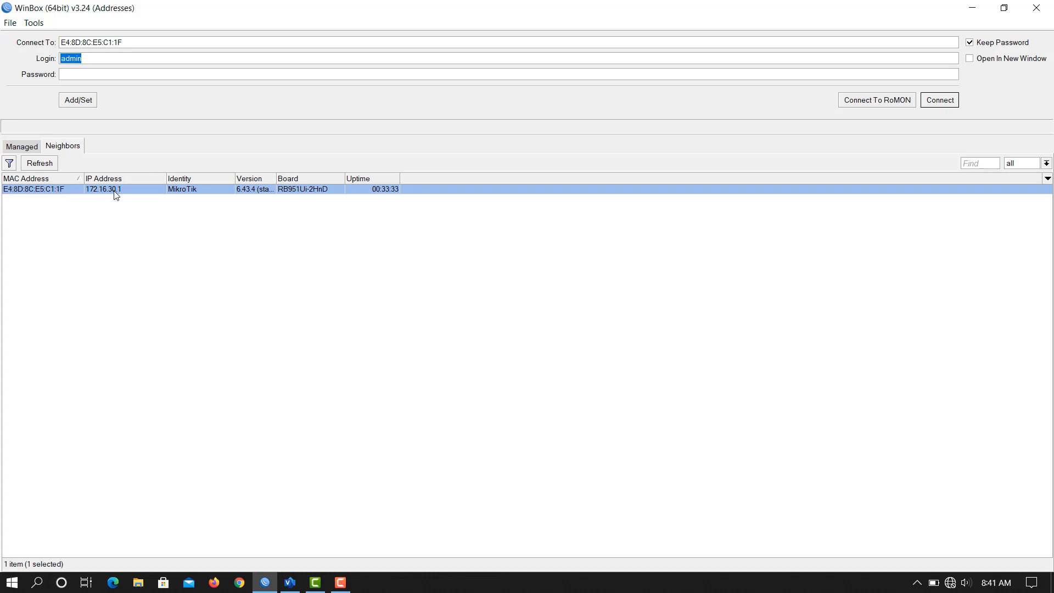
{"action": "left_click", "coordinate": [949, 100]}
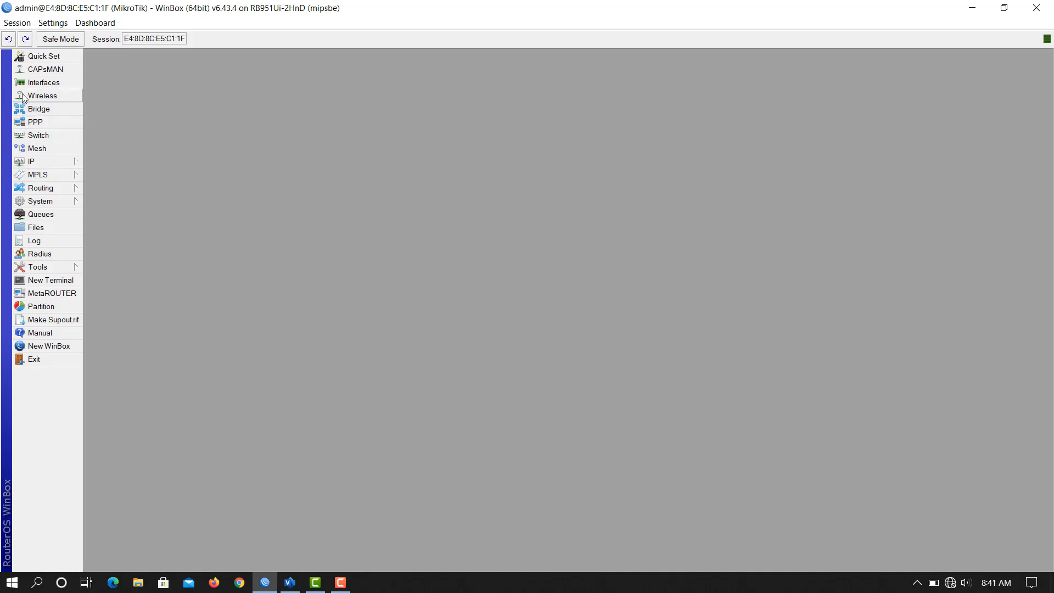
Check the router's interface list and IP addresses, and close the list windows
{"action": "left_click", "coordinate": [39, 86]}
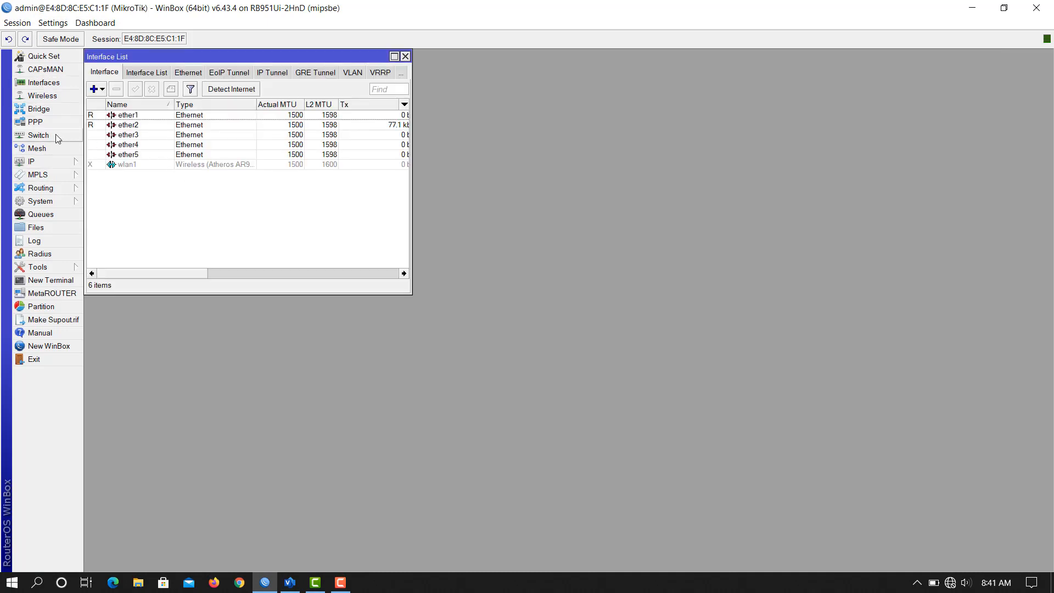
{"action": "left_click", "coordinate": [52, 162]}
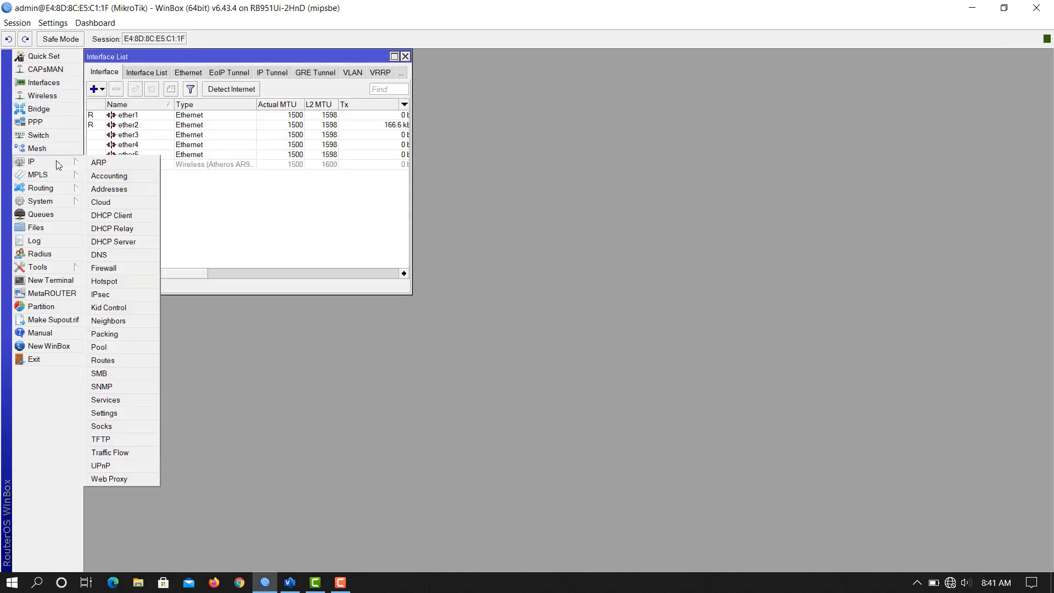
{"action": "left_click", "coordinate": [123, 192]}
{"action": "left_click", "coordinate": [353, 145]}
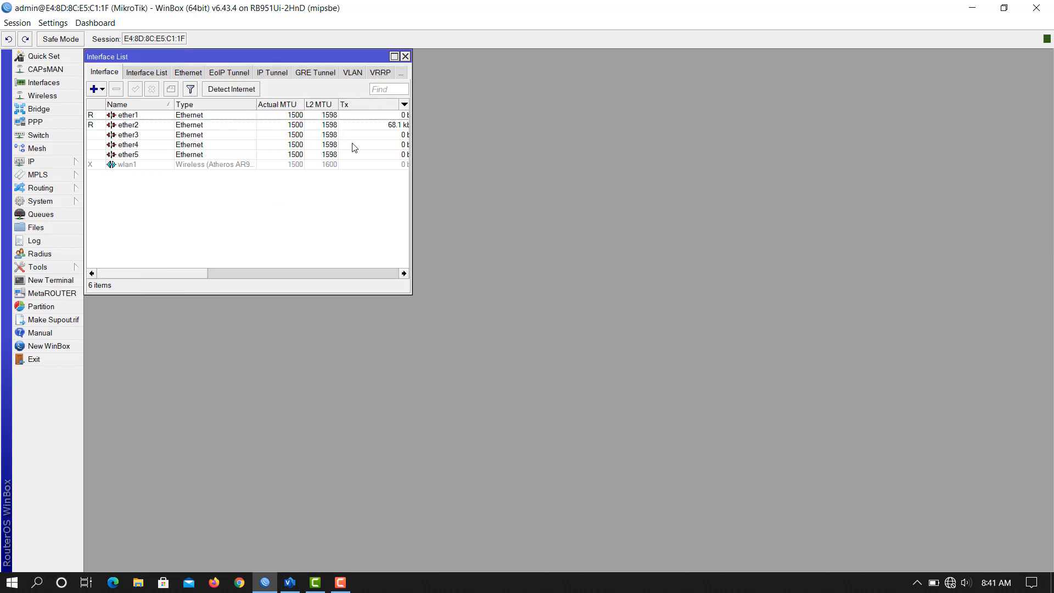
{"action": "left_click_drag", "start_coordinate": [357, 58], "coordinate": [404, 99]}
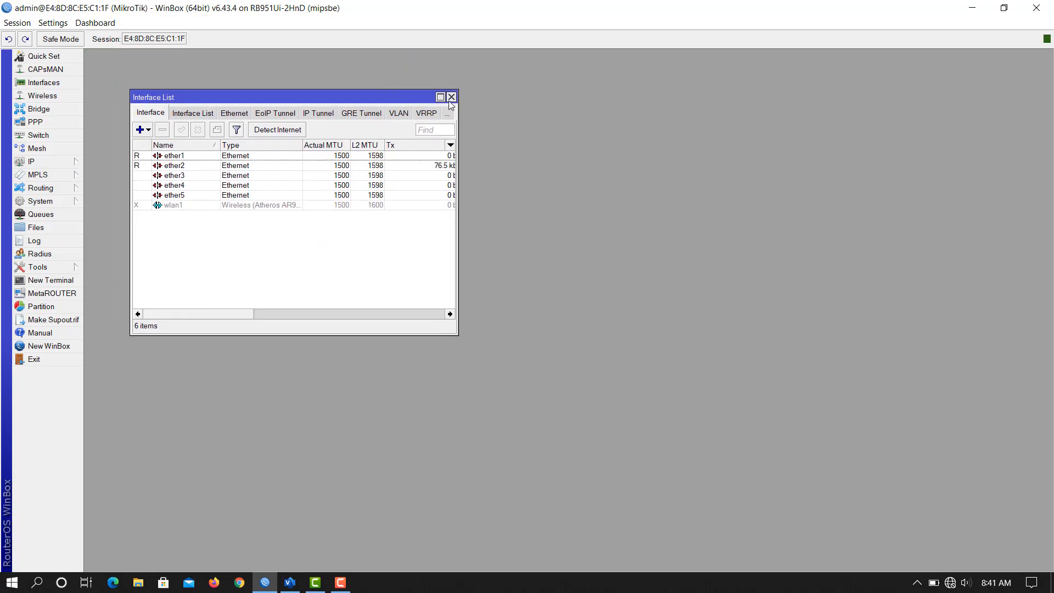
{"action": "left_click", "coordinate": [451, 97]}
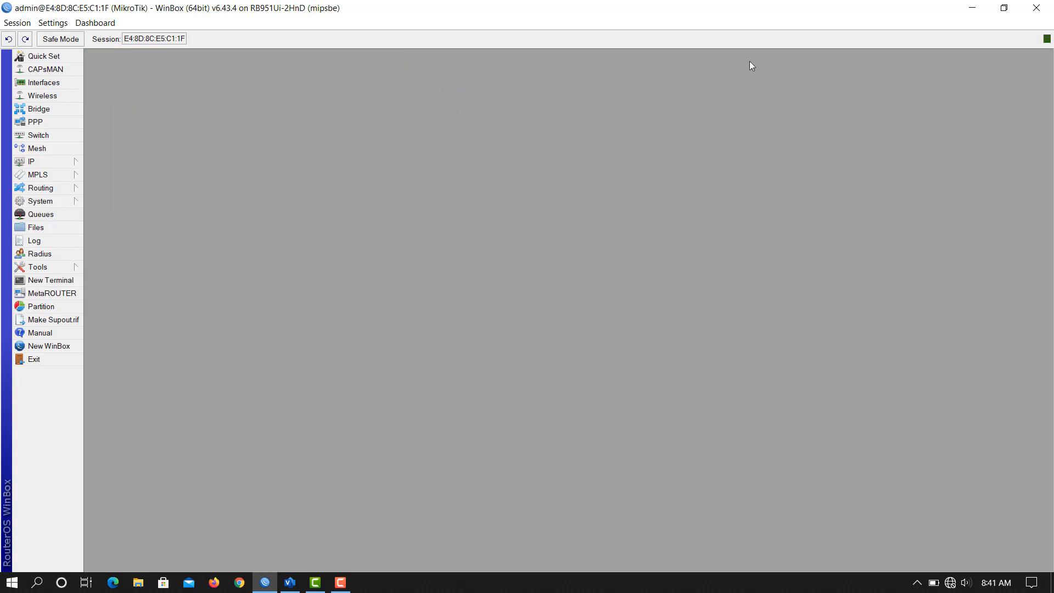
{"action": "left_click_drag", "start_coordinate": [758, 13], "coordinate": [585, 52]}
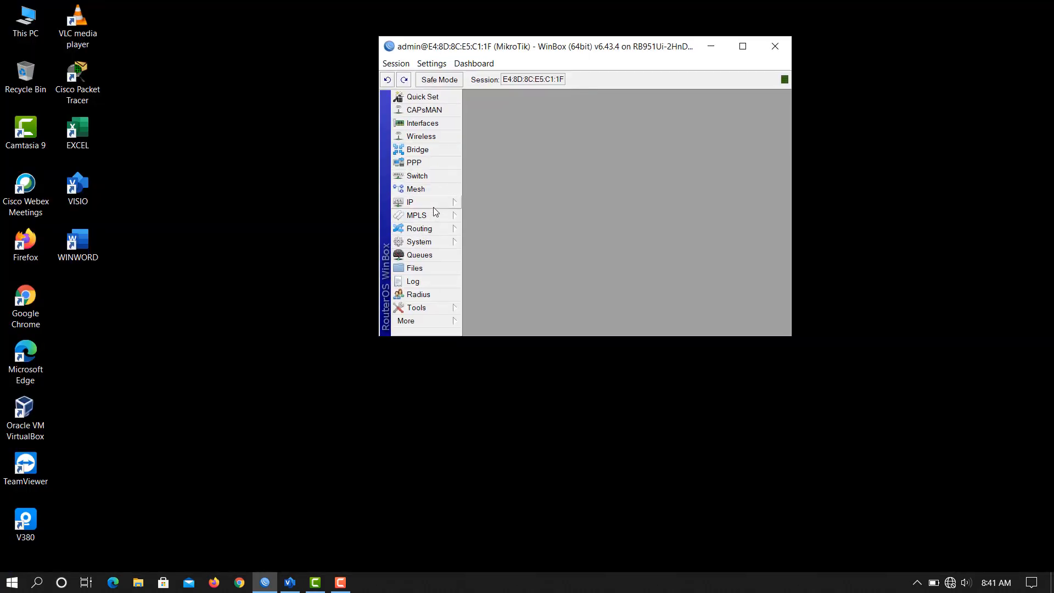
{"action": "left_click", "coordinate": [743, 46]}
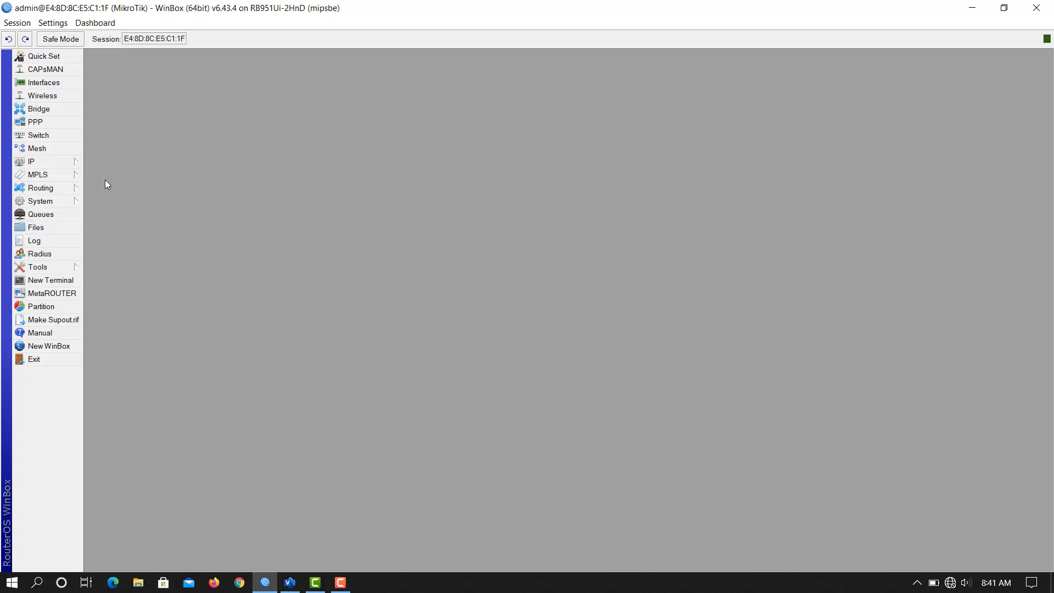
Reset the router's configuration with No Default Configuration and Do Not Backup enabled, and confirm the reboot
{"action": "left_click", "coordinate": [64, 206]}
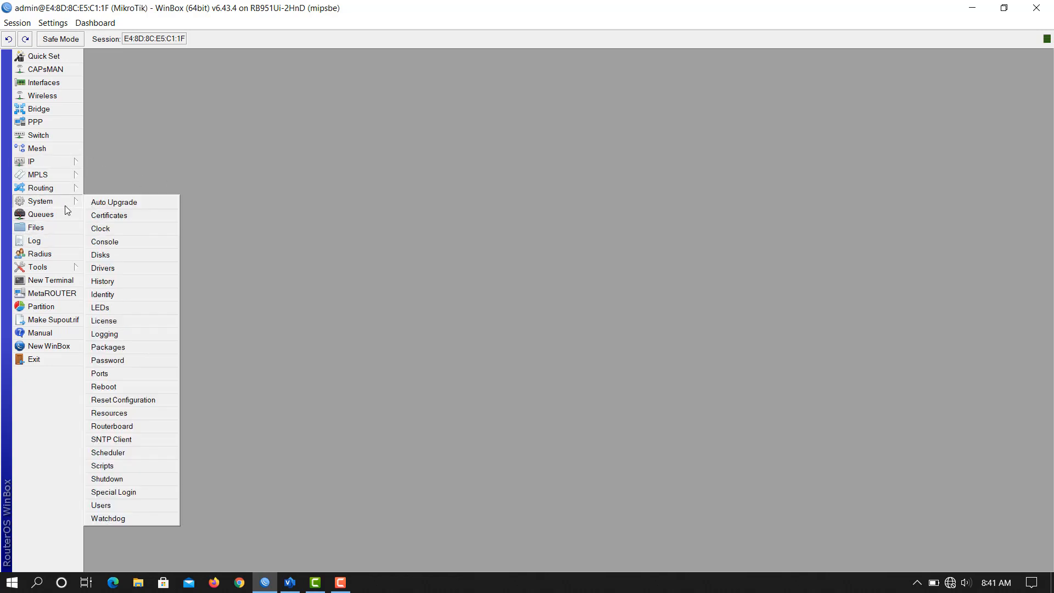
{"action": "left_click", "coordinate": [129, 400]}
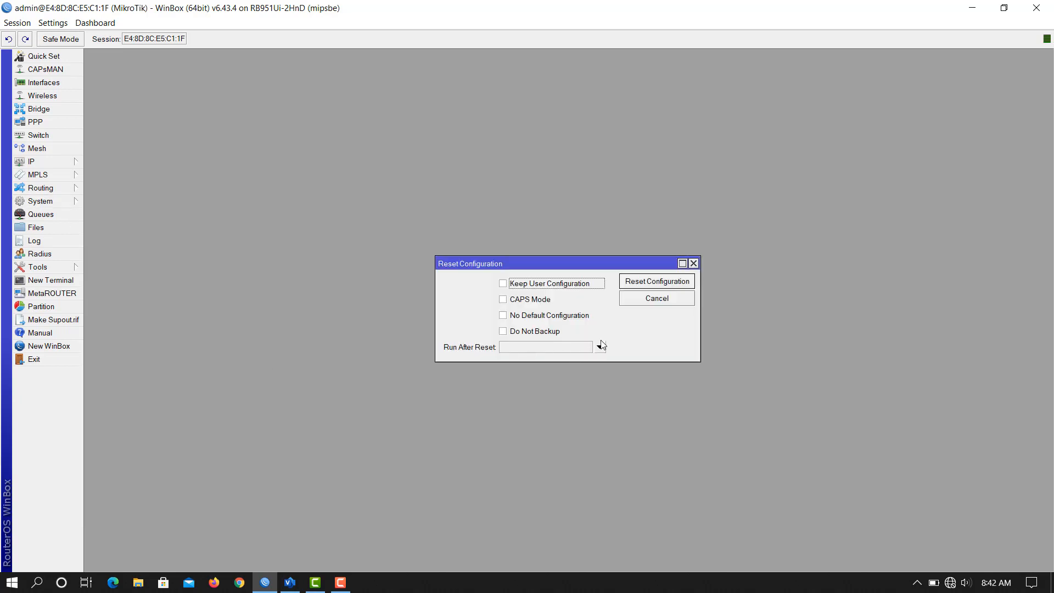
{"action": "left_click", "coordinate": [507, 319]}
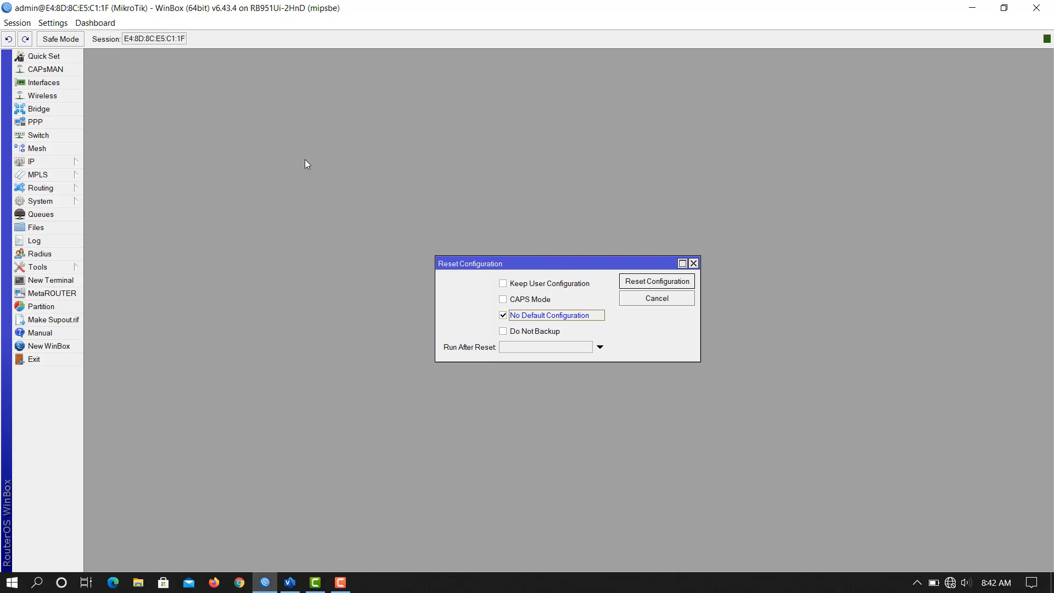
{"action": "left_click", "coordinate": [503, 333]}
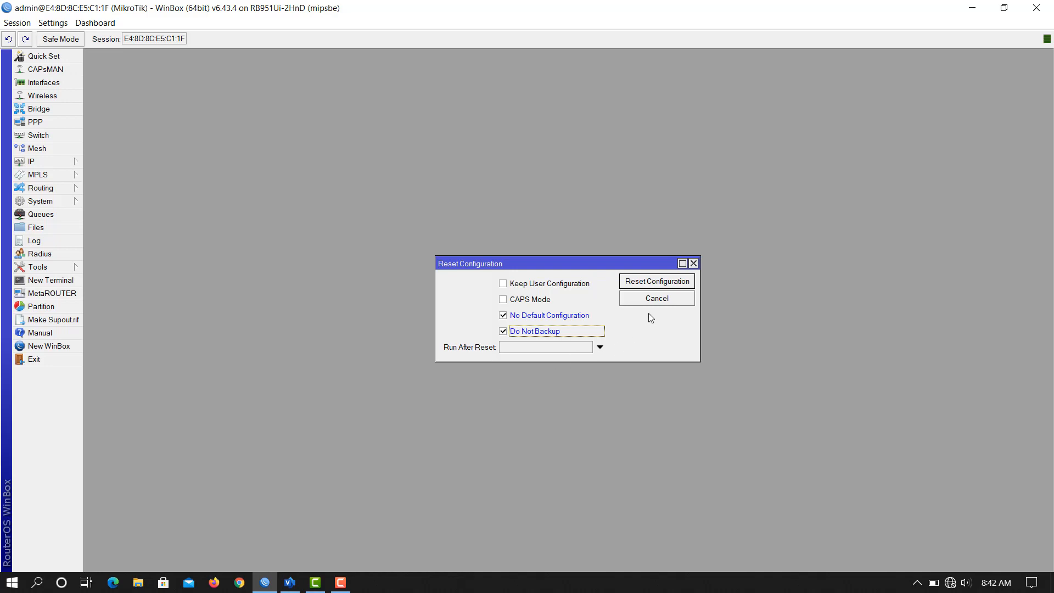
{"action": "left_click", "coordinate": [660, 283]}
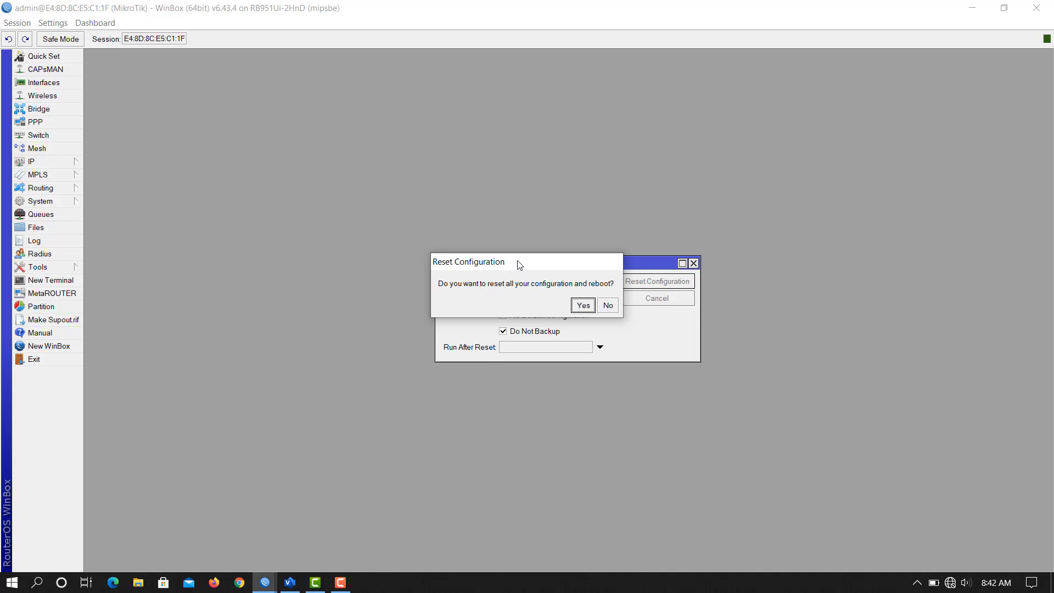
{"action": "left_click_drag", "start_coordinate": [519, 265], "coordinate": [504, 201]}
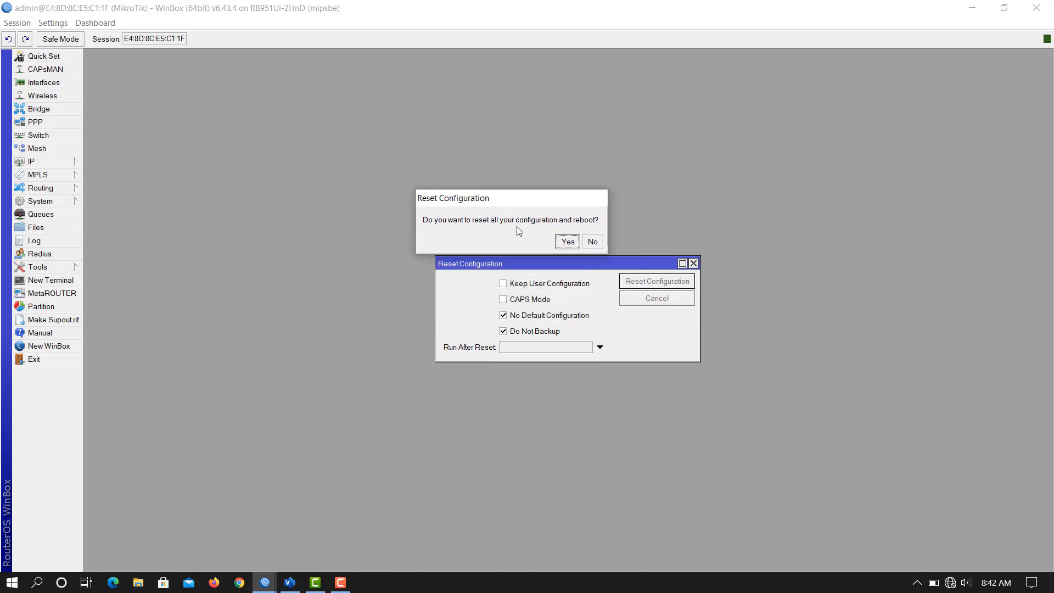
{"action": "left_click", "coordinate": [564, 244]}
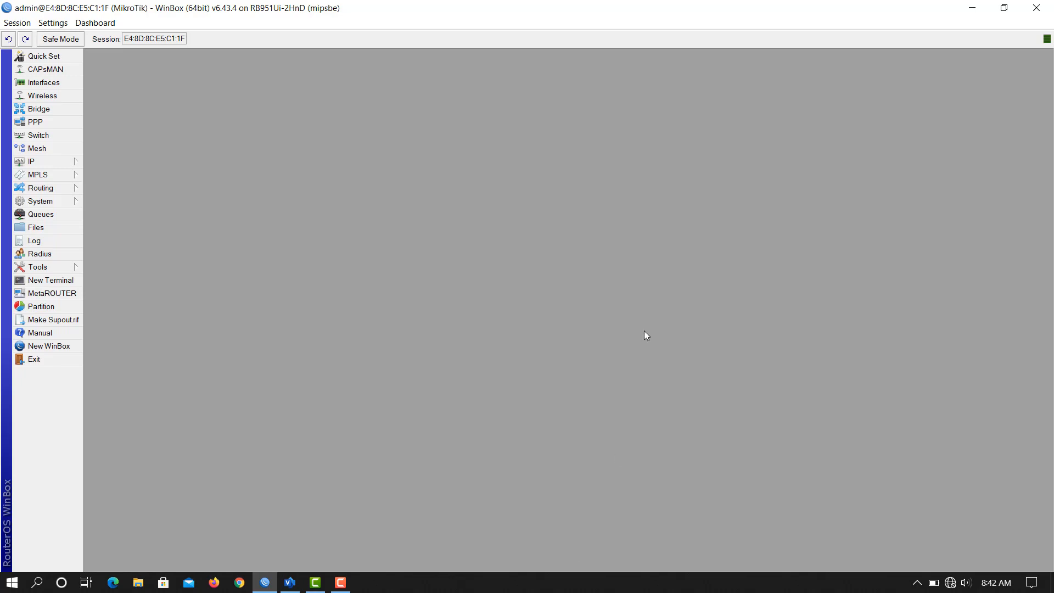
Switch to the Visio topology diagram, make its window taller, and examine the Ether1, Ether2 and client network addressing
{"action": "left_click", "coordinate": [289, 582]}
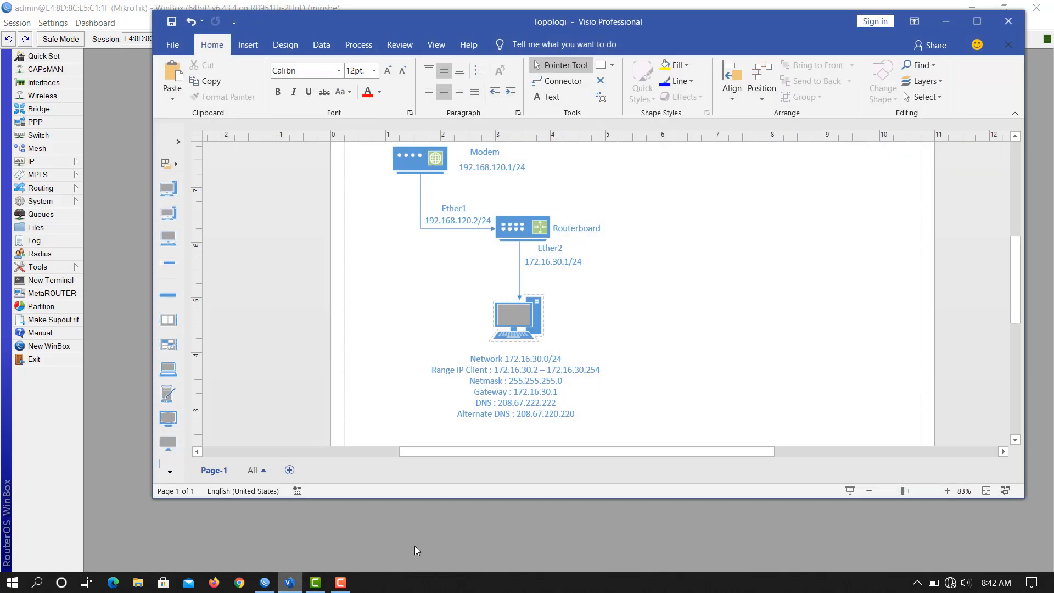
{"action": "scroll", "coordinate": [741, 321], "scroll_direction": "up", "scroll_amount": 1}
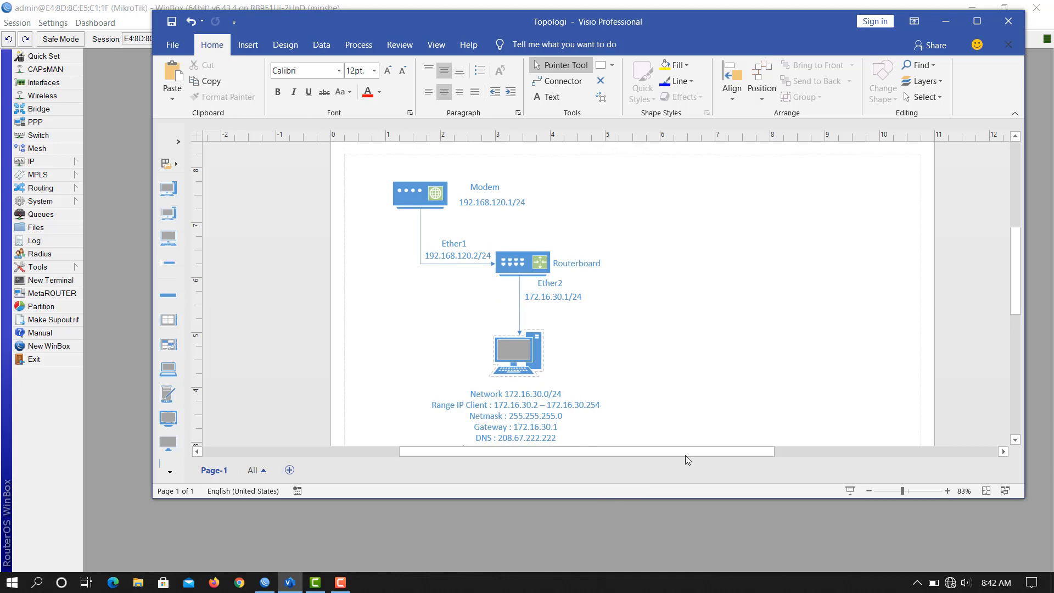
{"action": "left_click_drag", "start_coordinate": [642, 499], "coordinate": [641, 539]}
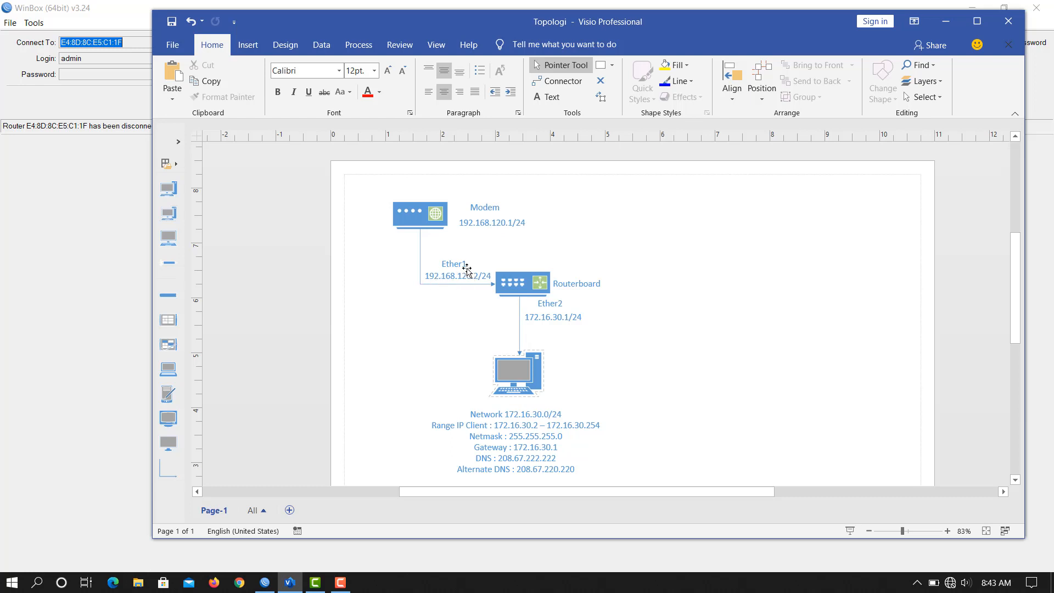
{"action": "left_click", "coordinate": [482, 278]}
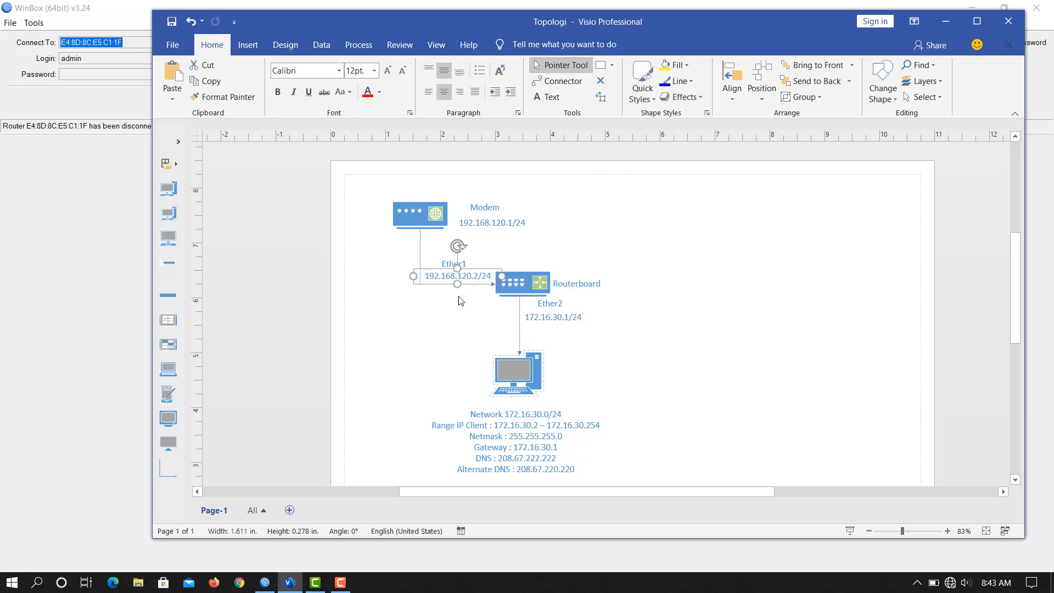
{"action": "left_click", "coordinate": [448, 313]}
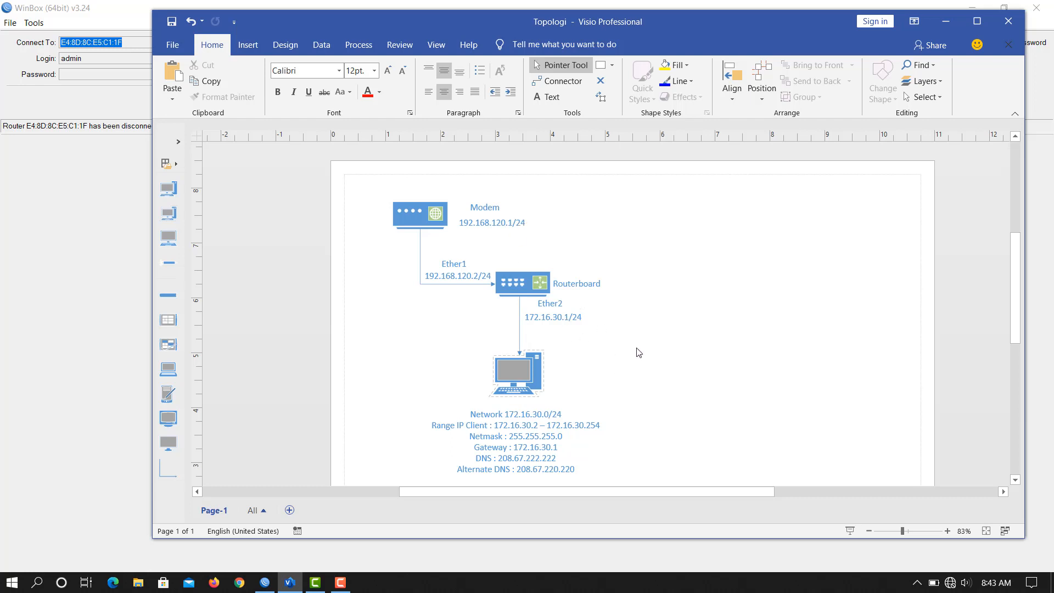
{"action": "scroll", "coordinate": [637, 350], "scroll_direction": "down", "scroll_amount": 1}
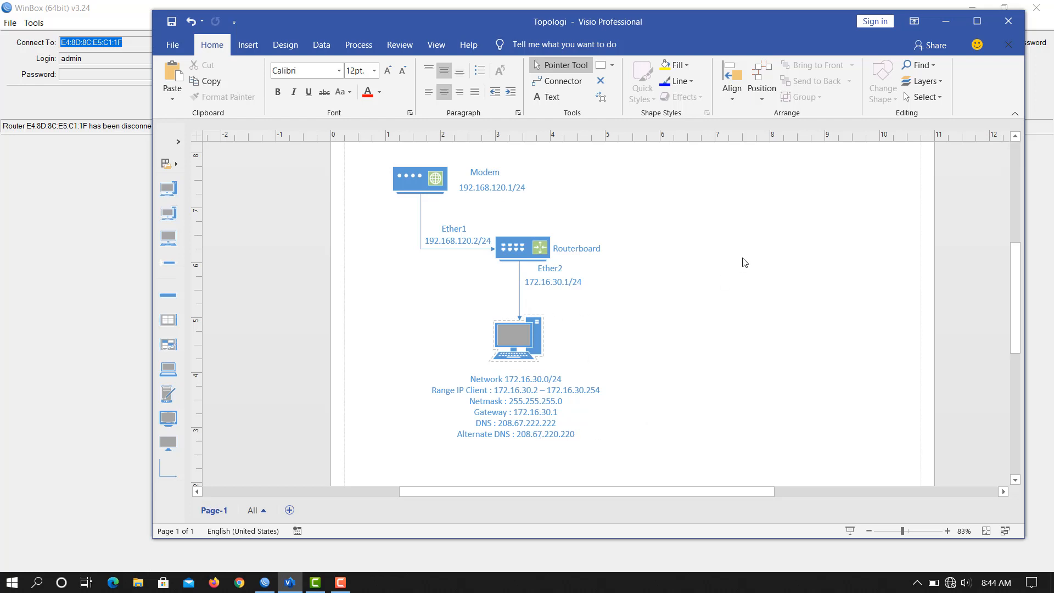
Switch to WinBox, shrink its window, and reconnect to the reset MikroTik router by MAC address with the admin login
{"action": "left_click", "coordinate": [95, 195]}
{"action": "left_click", "coordinate": [959, 101]}
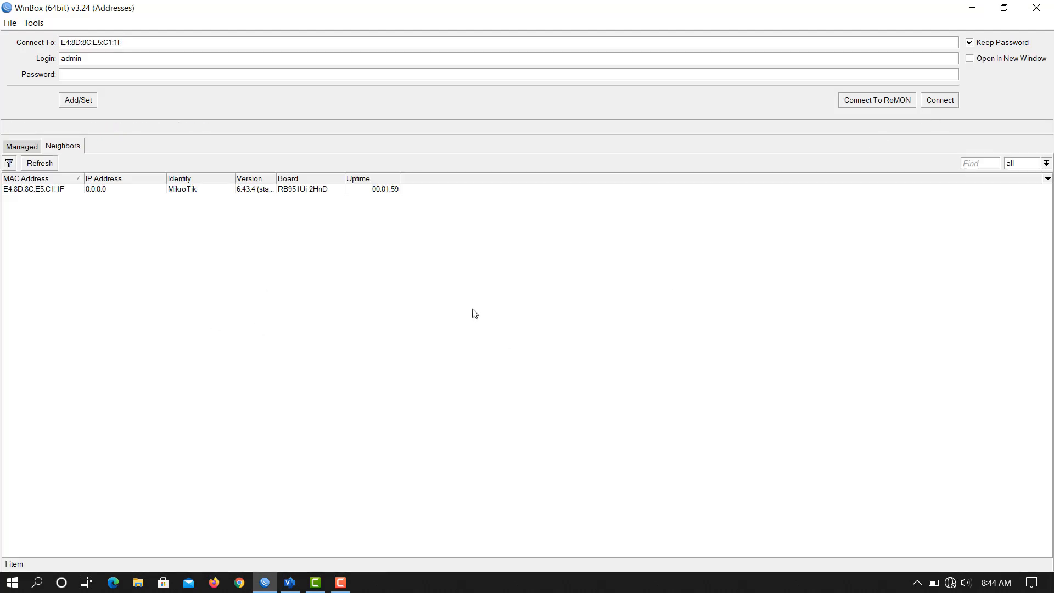
{"action": "double_click", "coordinate": [595, 19]}
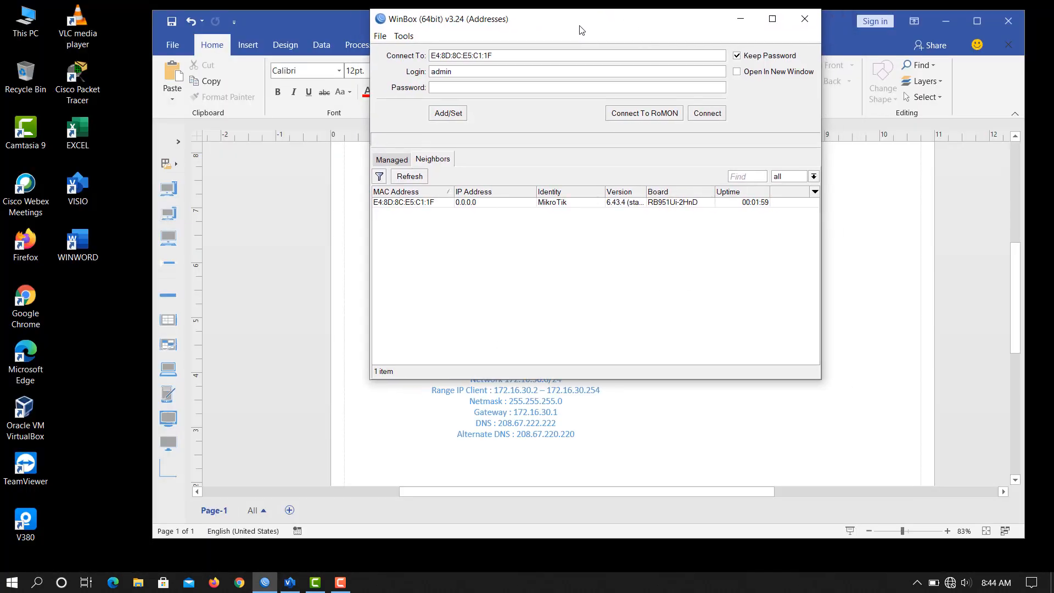
{"action": "left_click", "coordinate": [381, 208]}
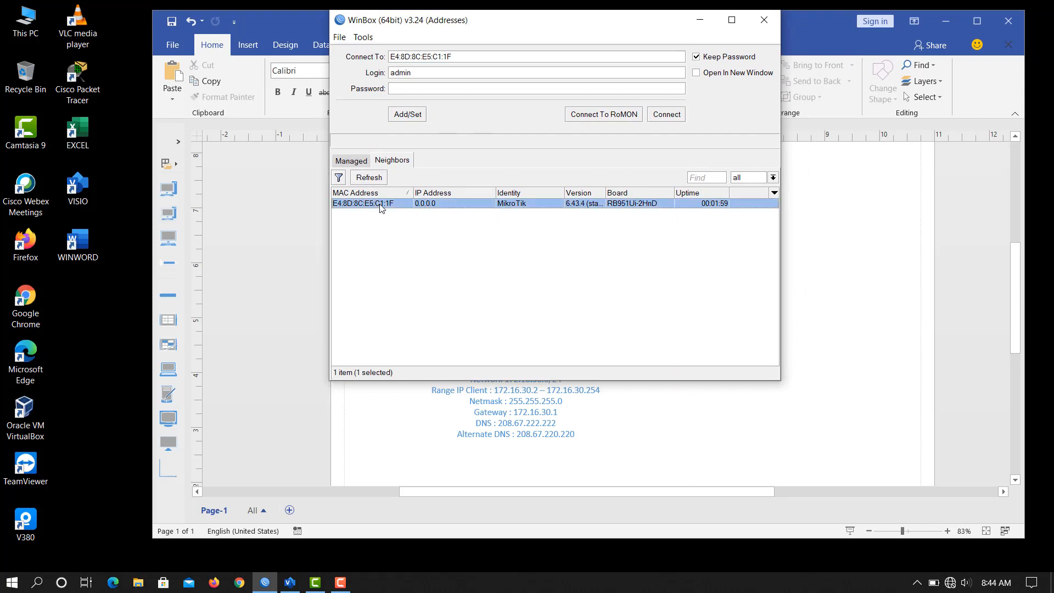
{"action": "left_click", "coordinate": [378, 282]}
{"action": "left_click", "coordinate": [375, 204]}
{"action": "left_click", "coordinate": [667, 115]}
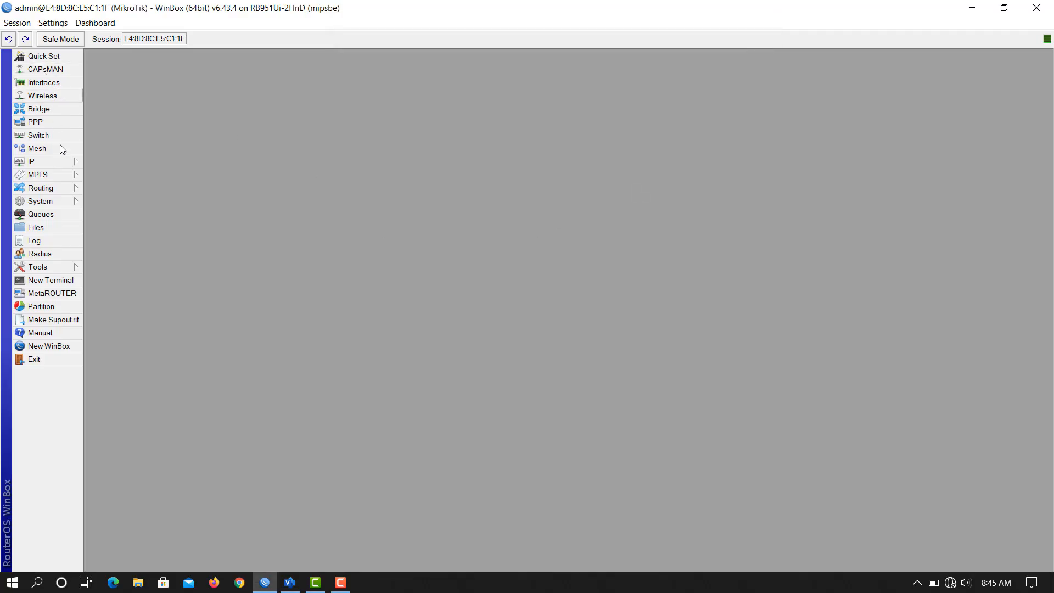
Check the reset router's IP address list and interface list, closing each list window after viewing it
{"action": "left_click", "coordinate": [61, 164]}
{"action": "left_click", "coordinate": [121, 190]}
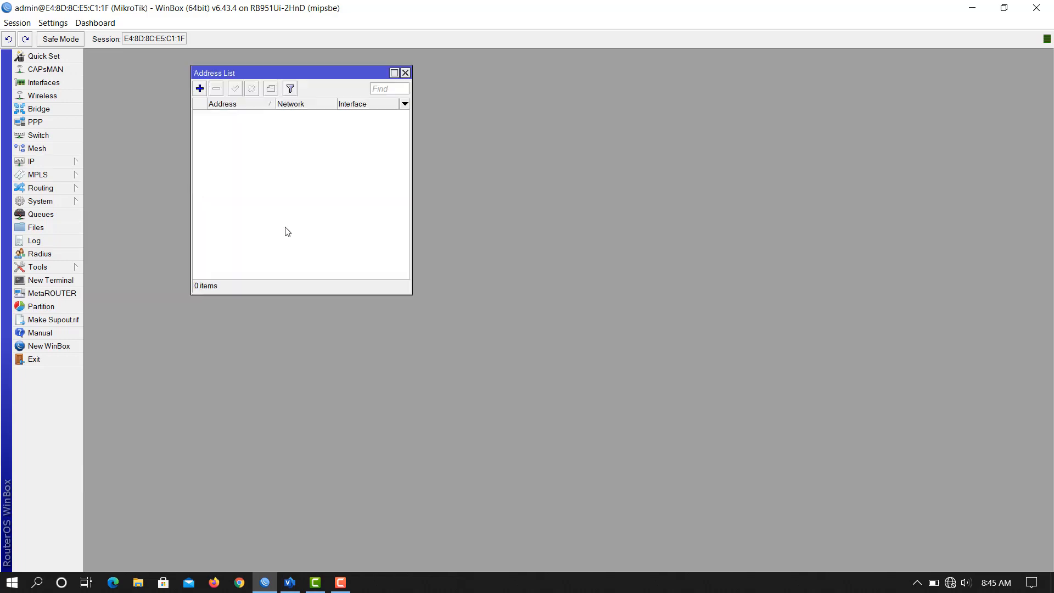
{"action": "left_click_drag", "start_coordinate": [316, 73], "coordinate": [402, 99]}
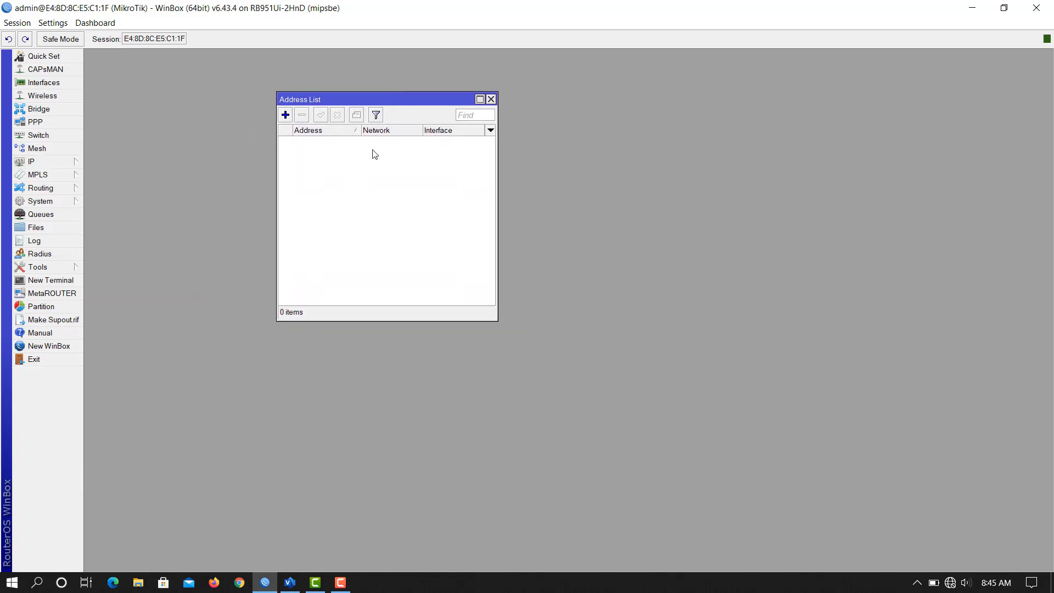
{"action": "left_click", "coordinate": [491, 100]}
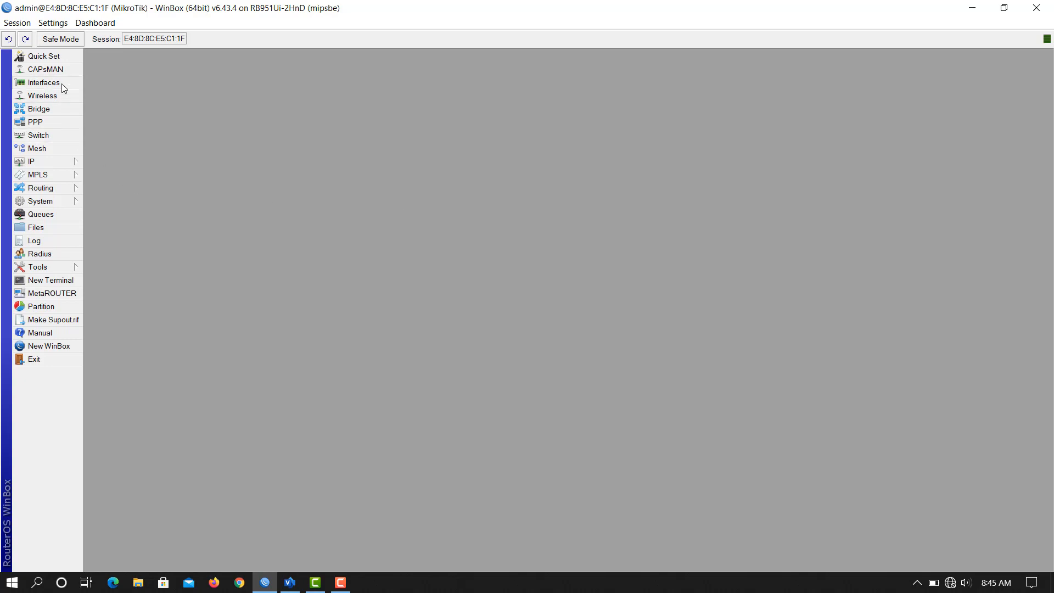
{"action": "left_click", "coordinate": [44, 82]}
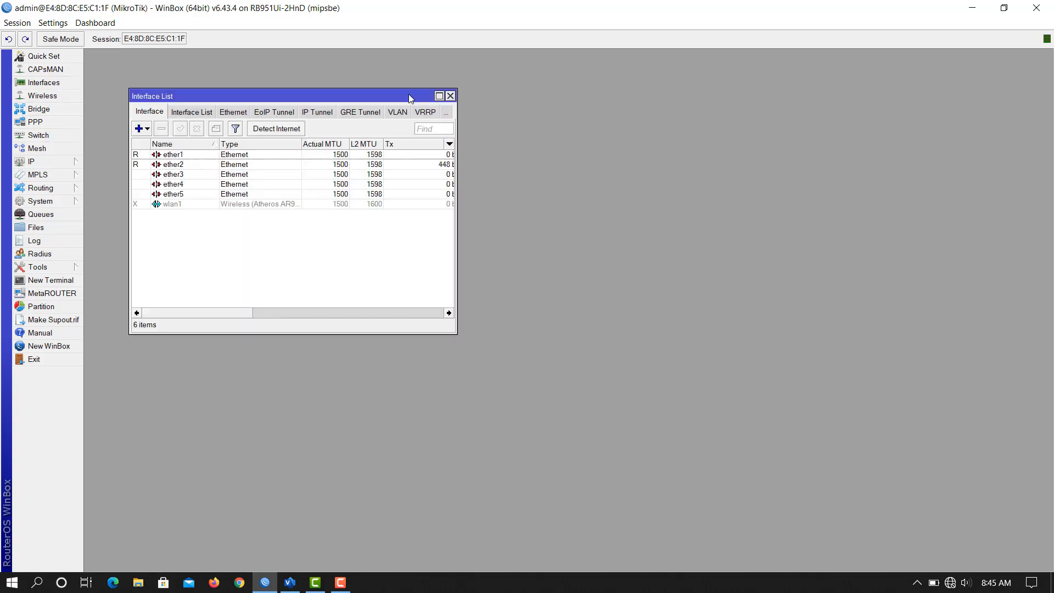
{"action": "left_click_drag", "start_coordinate": [405, 94], "coordinate": [448, 82]}
{"action": "left_click", "coordinate": [492, 84]}
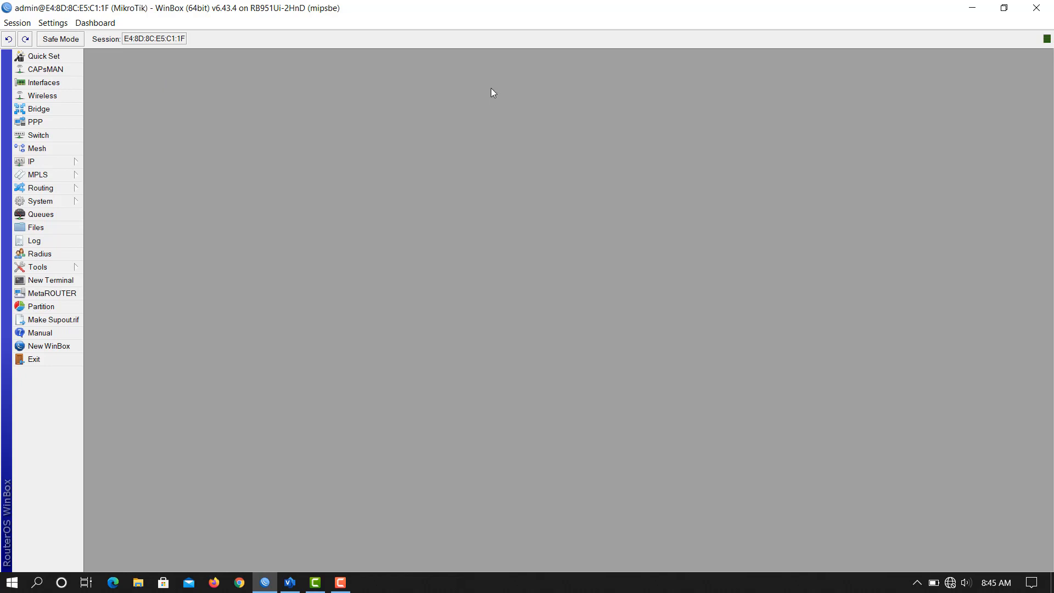
Reopen the interface list, widen its window to expose the traffic columns, and reduce its height to fit the interfaces
{"action": "left_click", "coordinate": [55, 84]}
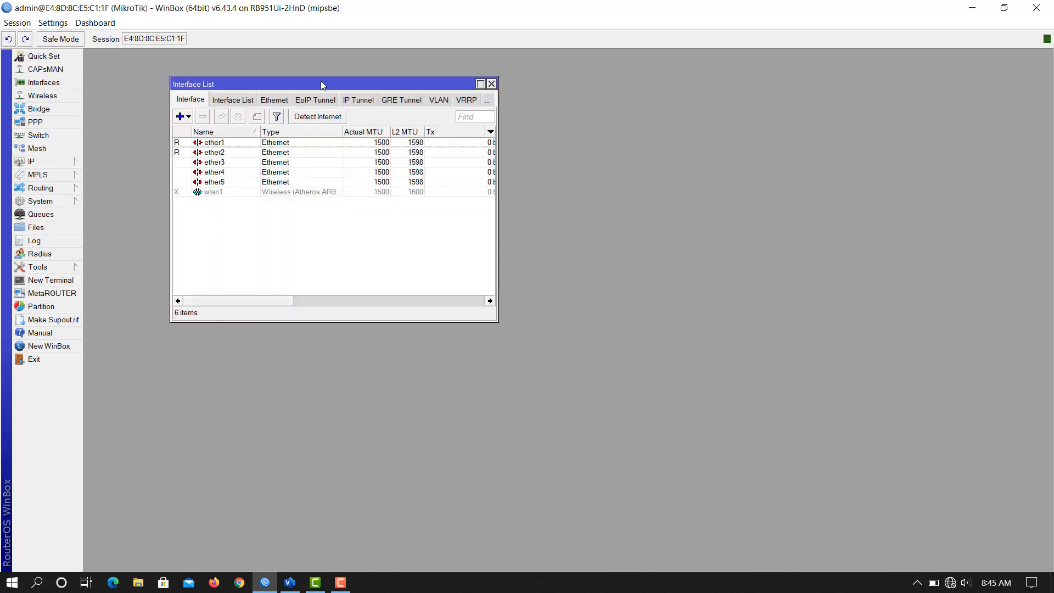
{"action": "mouse_move", "coordinate": [321, 84]}
{"action": "left_mouse_down"}
{"action": "mouse_move", "coordinate": [287, 94]}
{"action": "mouse_move", "coordinate": [305, 87]}
{"action": "left_mouse_up"}
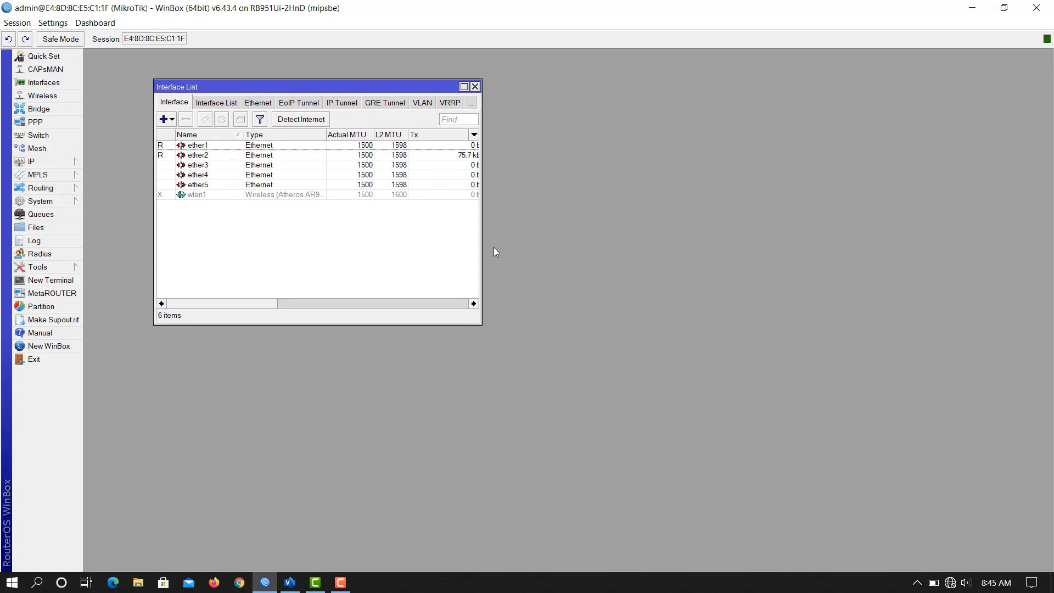
{"action": "left_click_drag", "start_coordinate": [482, 234], "coordinate": [739, 230]}
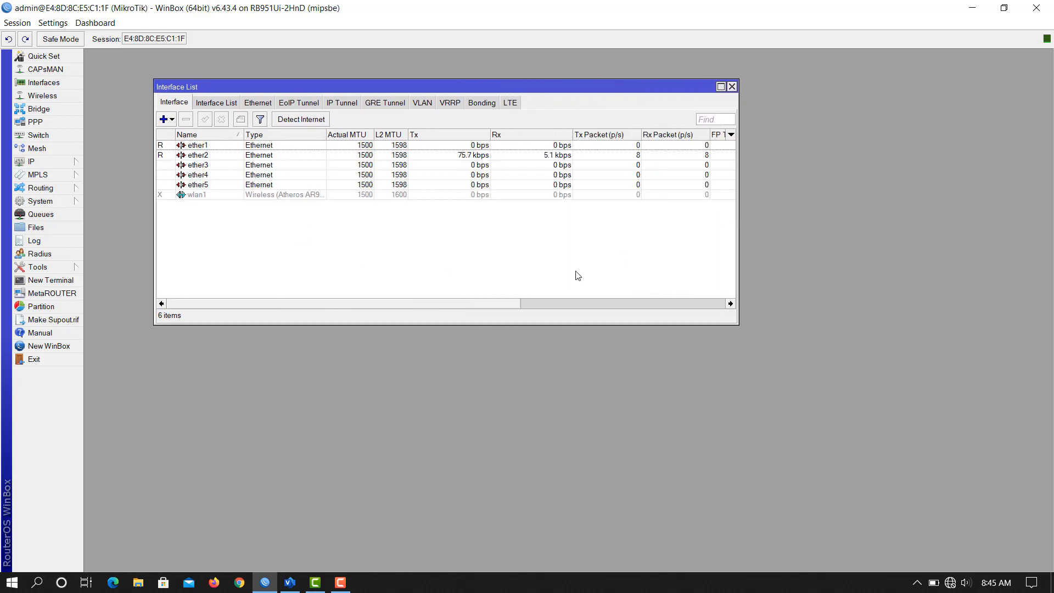
{"action": "left_click_drag", "start_coordinate": [475, 322], "coordinate": [483, 247]}
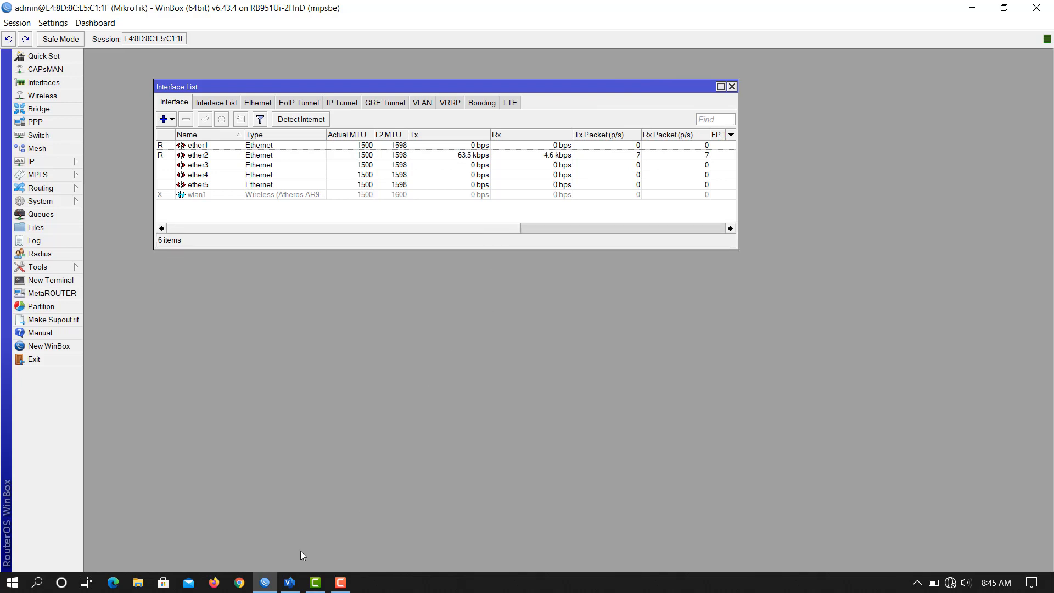
Switch to the Visio topology diagram, move its window aside to compare it with the interface list, and return to WinBox to close the list
{"action": "left_click", "coordinate": [290, 583]}
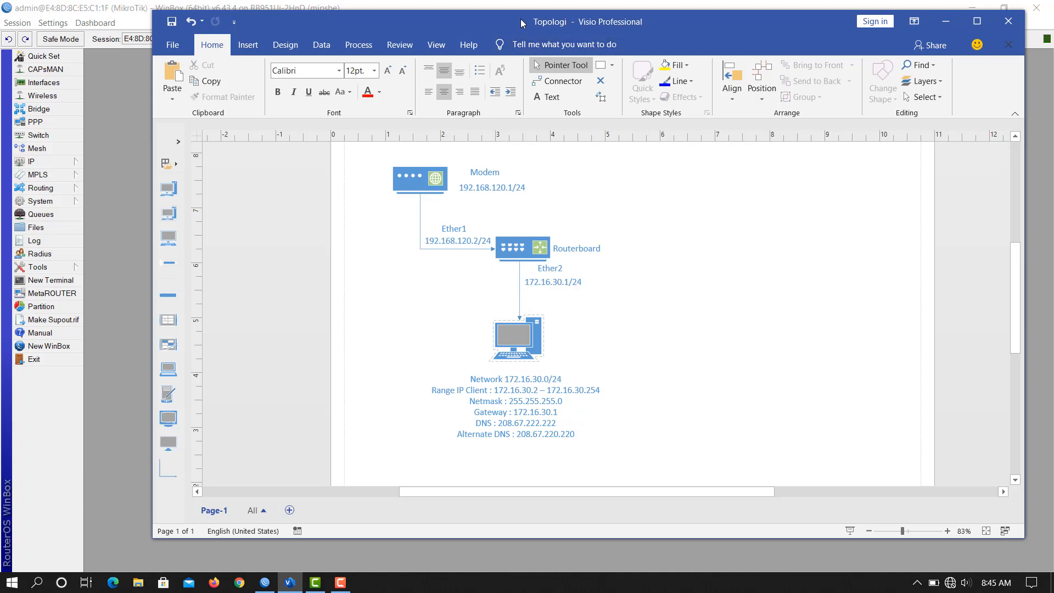
{"action": "left_click_drag", "start_coordinate": [522, 23], "coordinate": [690, 21]}
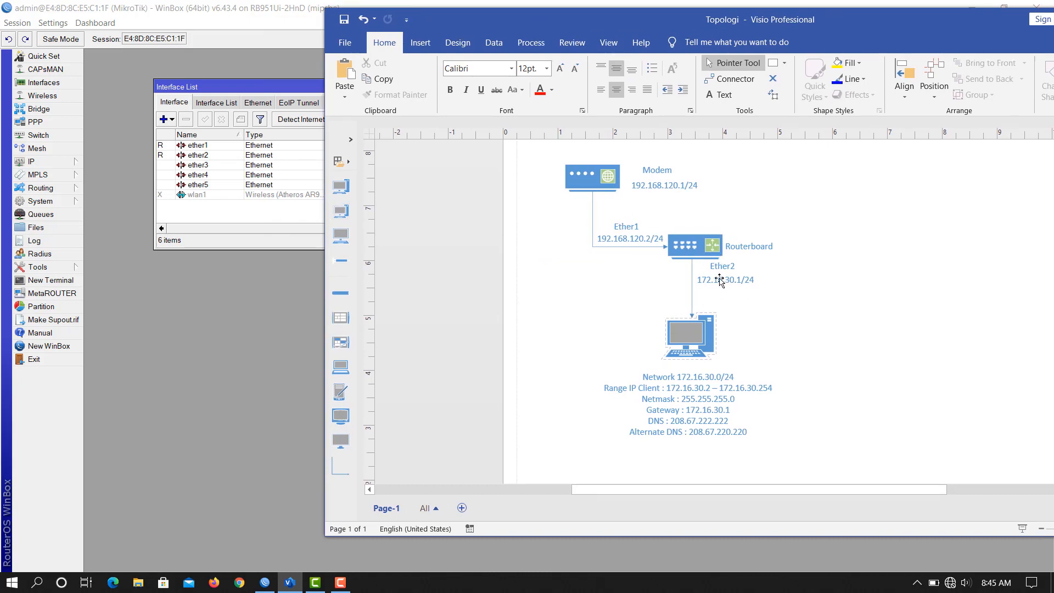
{"action": "left_click_drag", "start_coordinate": [477, 31], "coordinate": [654, 24]}
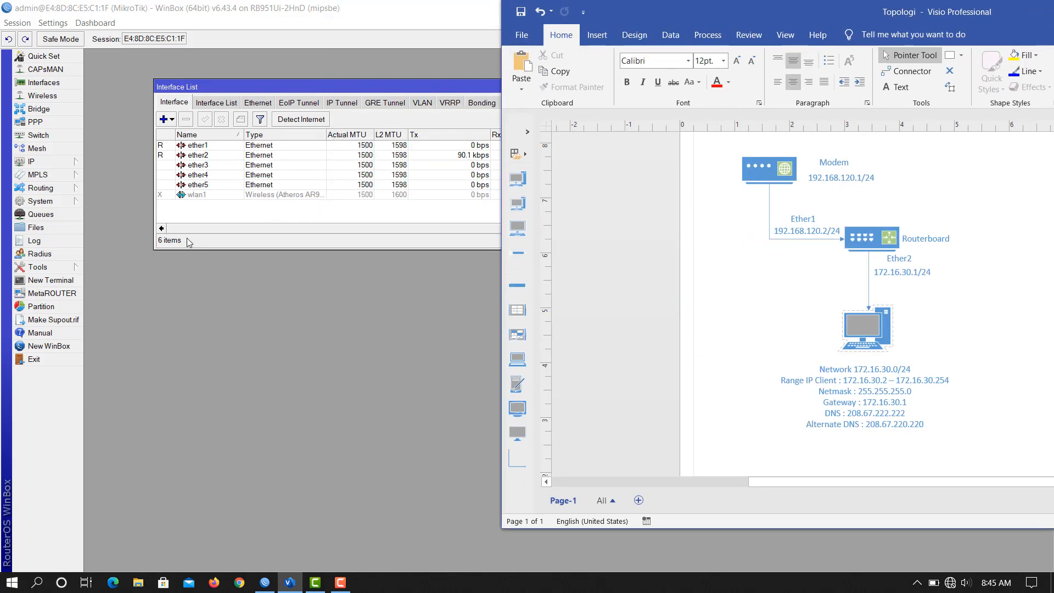
{"action": "left_click", "coordinate": [341, 95]}
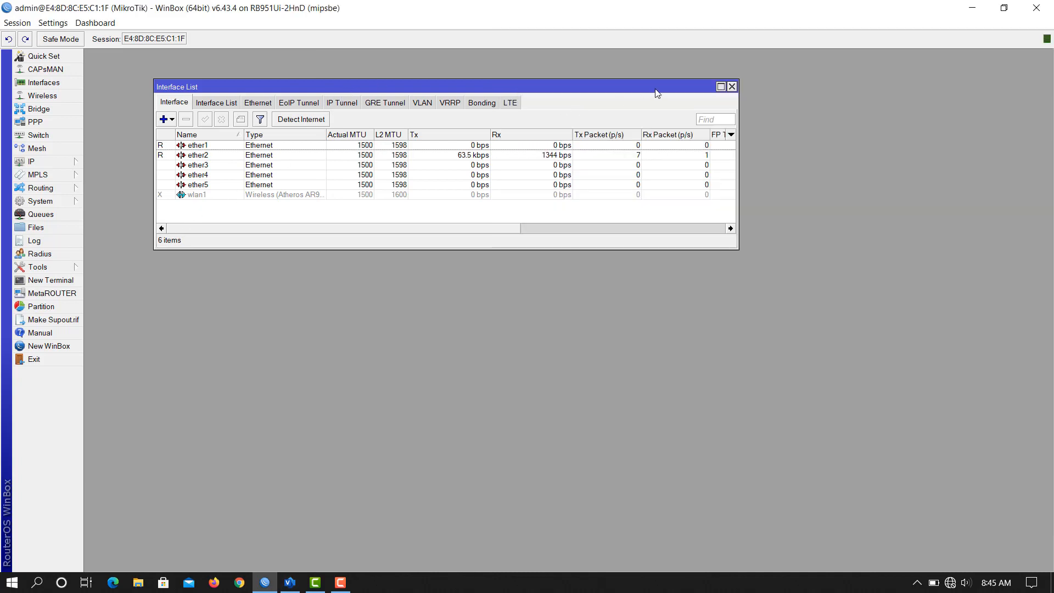
{"action": "left_click", "coordinate": [733, 87]}
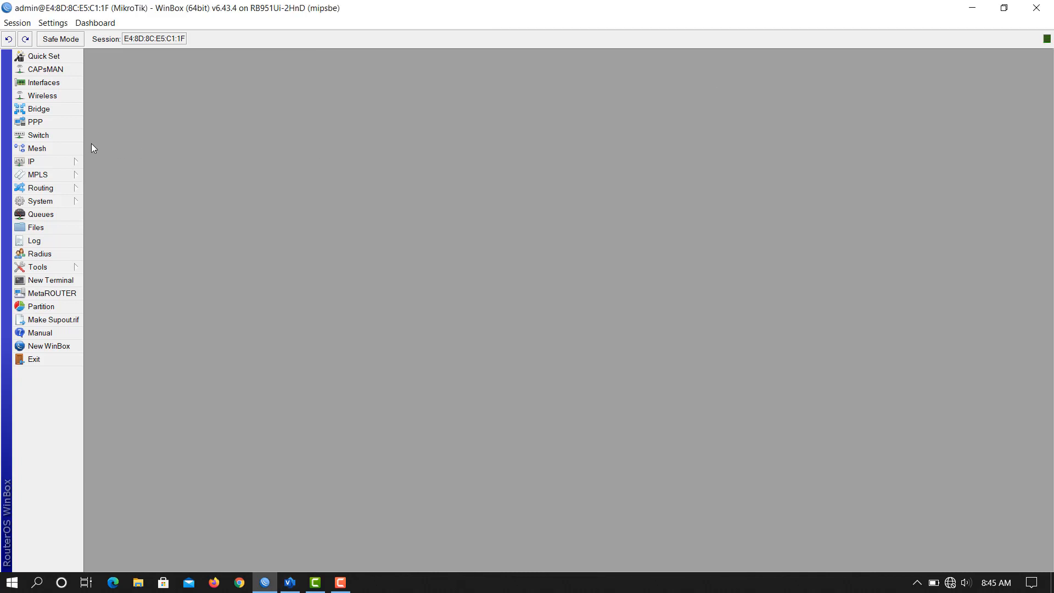
Start a new IP address entry with 192.168.120.2/24 and compare it with the Ether1 address in the Visio topology diagram
{"action": "left_click", "coordinate": [46, 164]}
{"action": "left_click", "coordinate": [109, 190]}
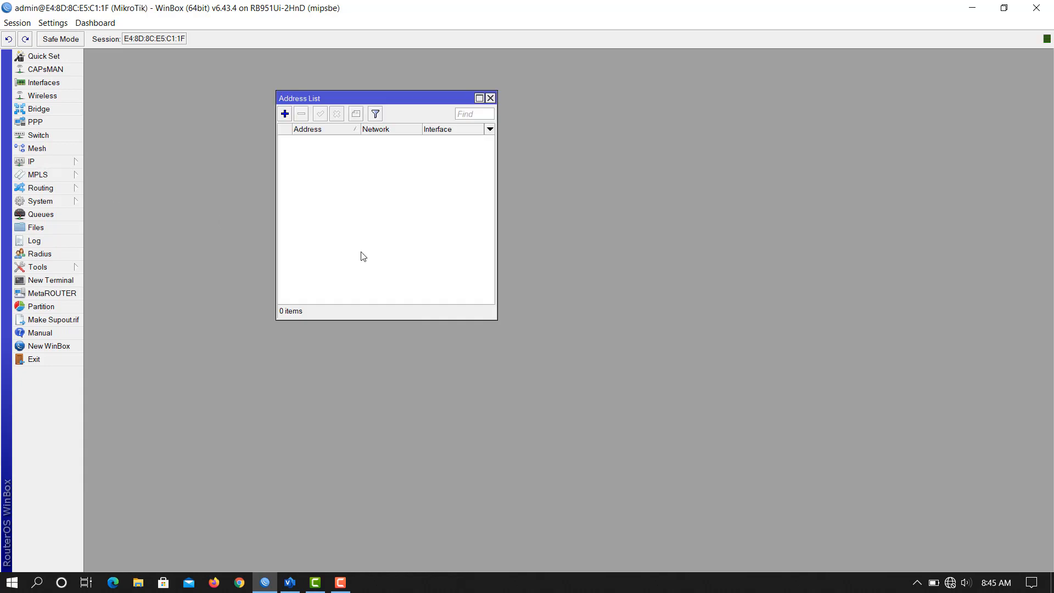
{"action": "left_click", "coordinate": [285, 115]}
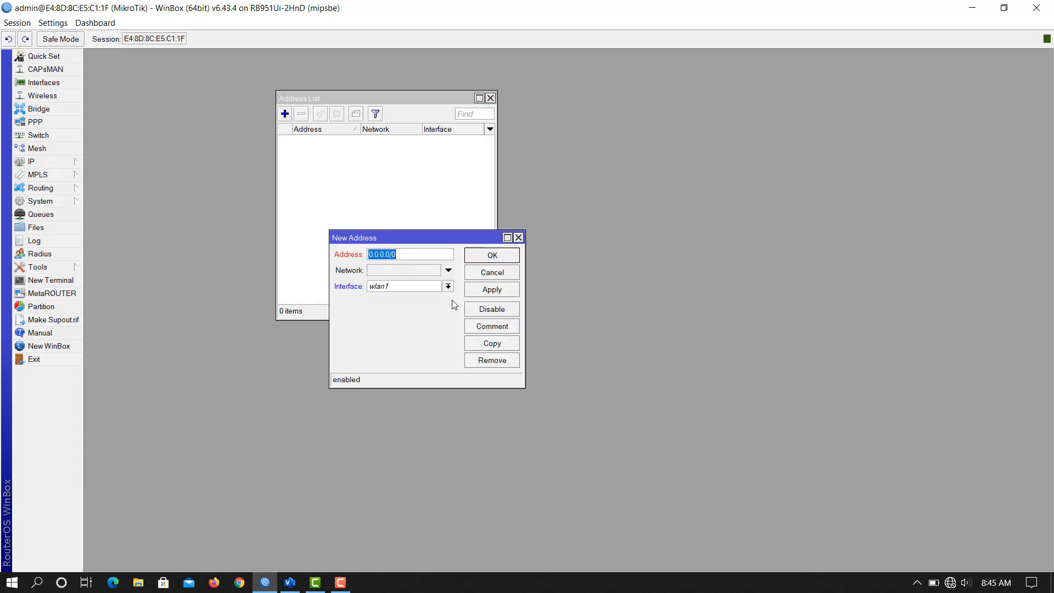
{"action": "left_click_drag", "start_coordinate": [436, 236], "coordinate": [489, 226]}
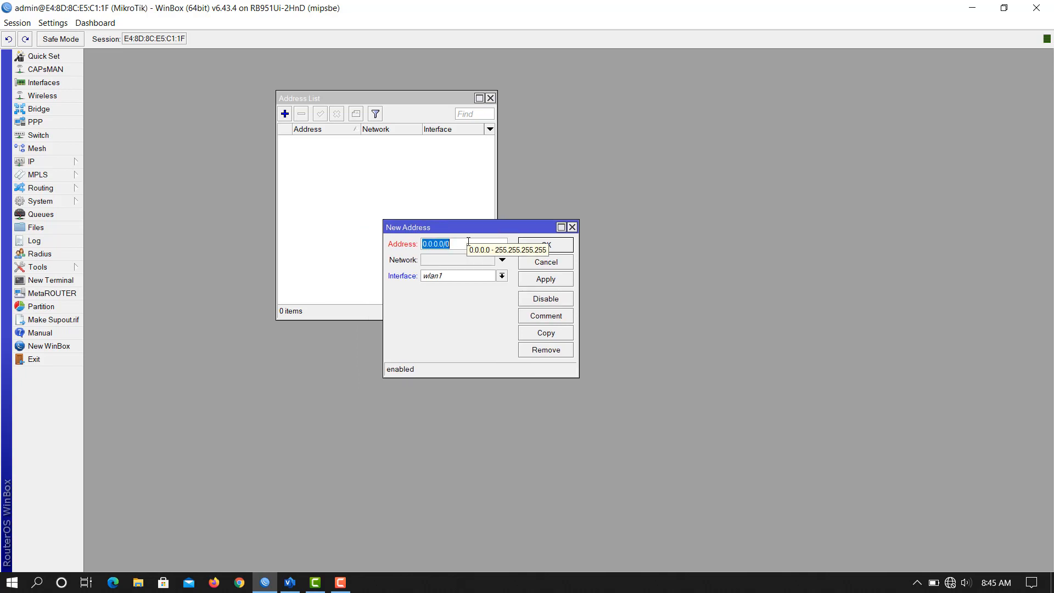
{"action": "type", "text": "192.168.120.2/24"}
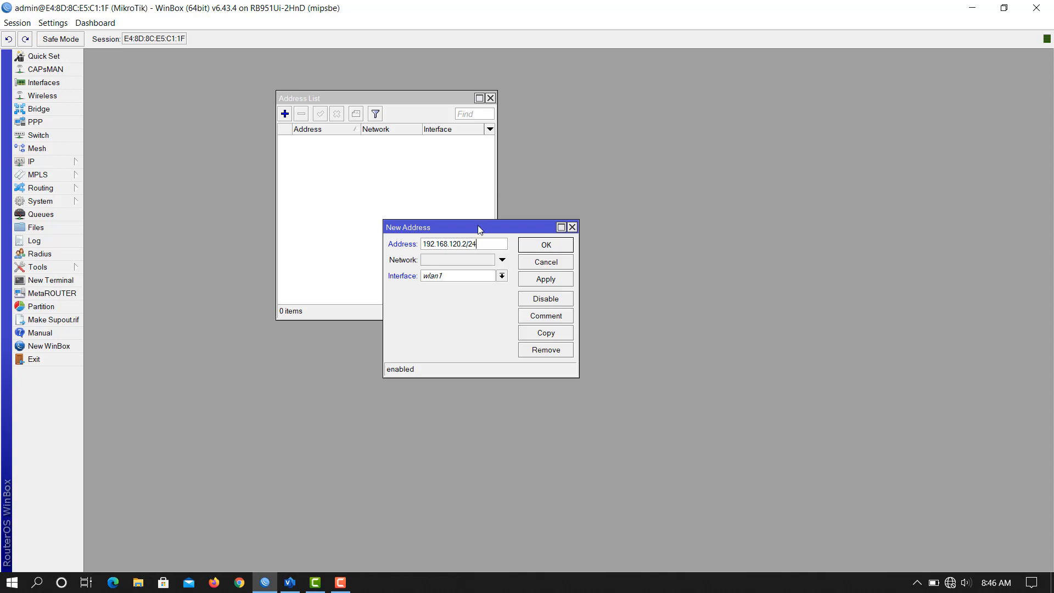
{"action": "left_click_drag", "start_coordinate": [482, 228], "coordinate": [422, 194]}
{"action": "left_click", "coordinate": [290, 583]}
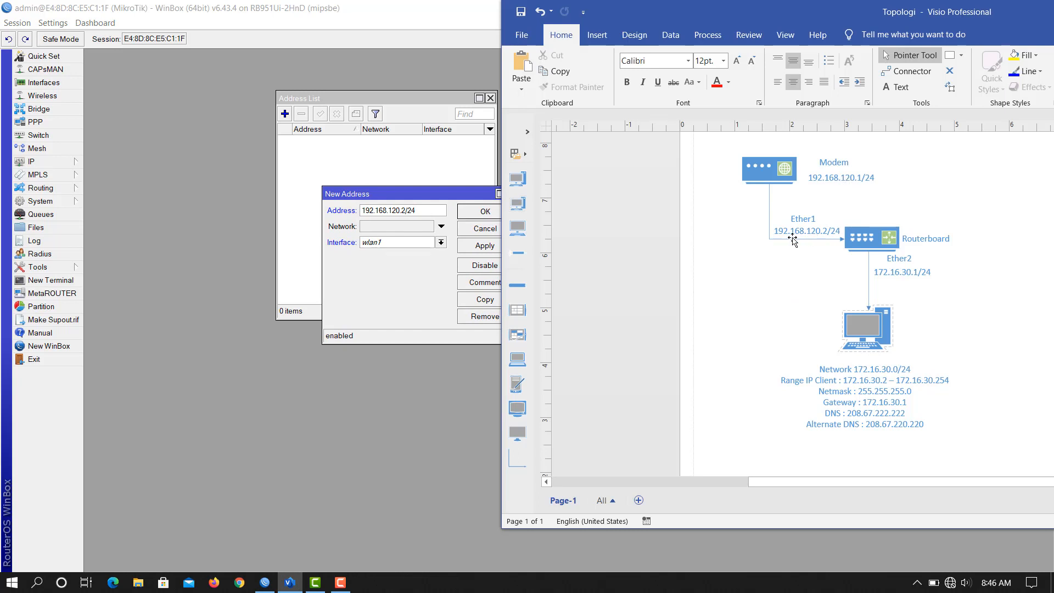
{"action": "left_click", "coordinate": [400, 193]}
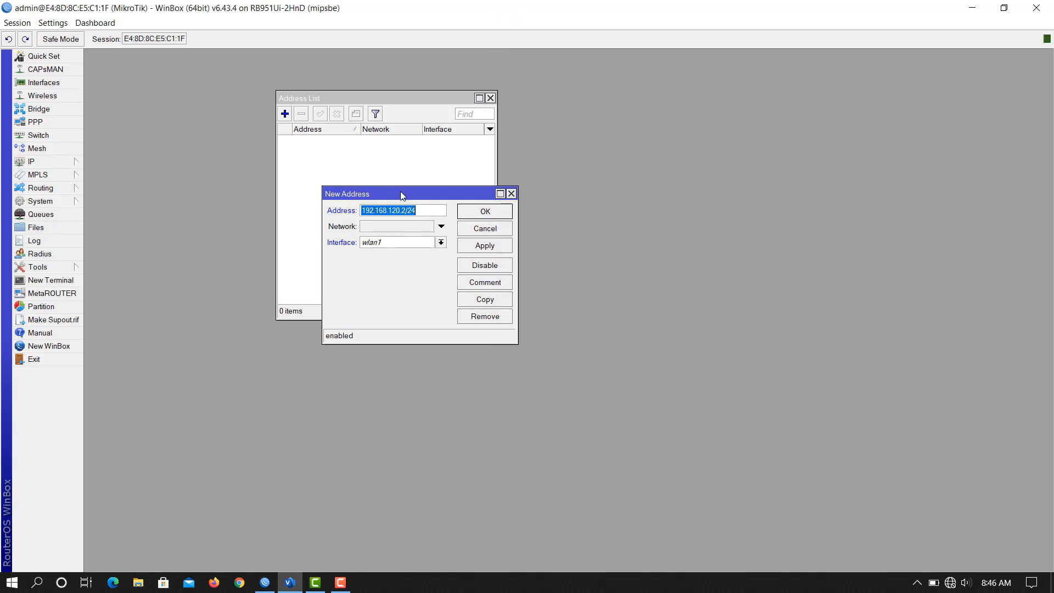
{"action": "left_click_drag", "start_coordinate": [400, 192], "coordinate": [341, 178]}
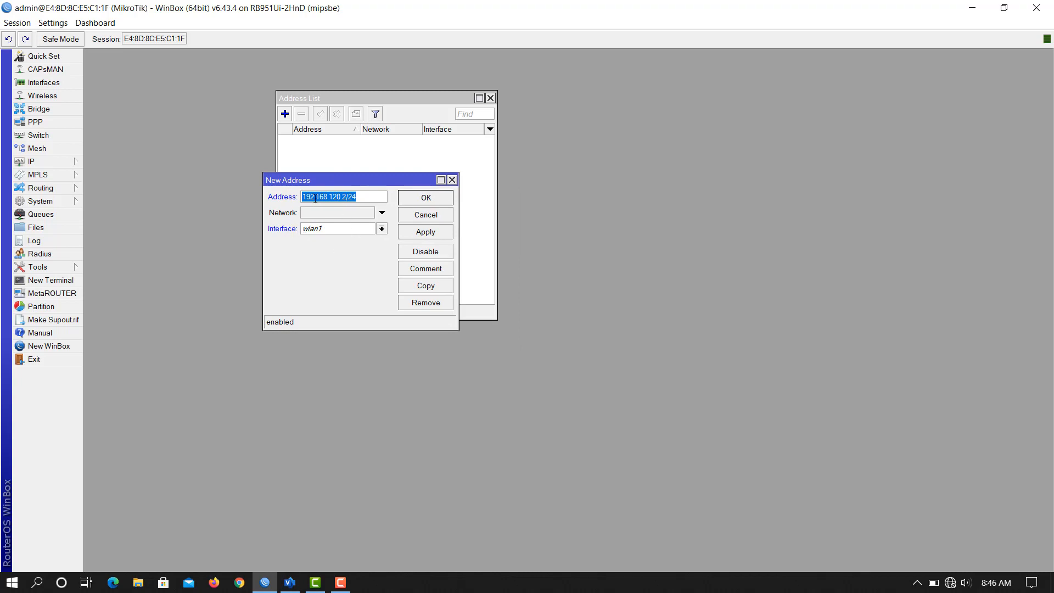
Recheck the Visio diagram, assign the 192.168.120.2/24 address to interface ether1 in WinBox, and save the entry
{"action": "left_click", "coordinate": [290, 582]}
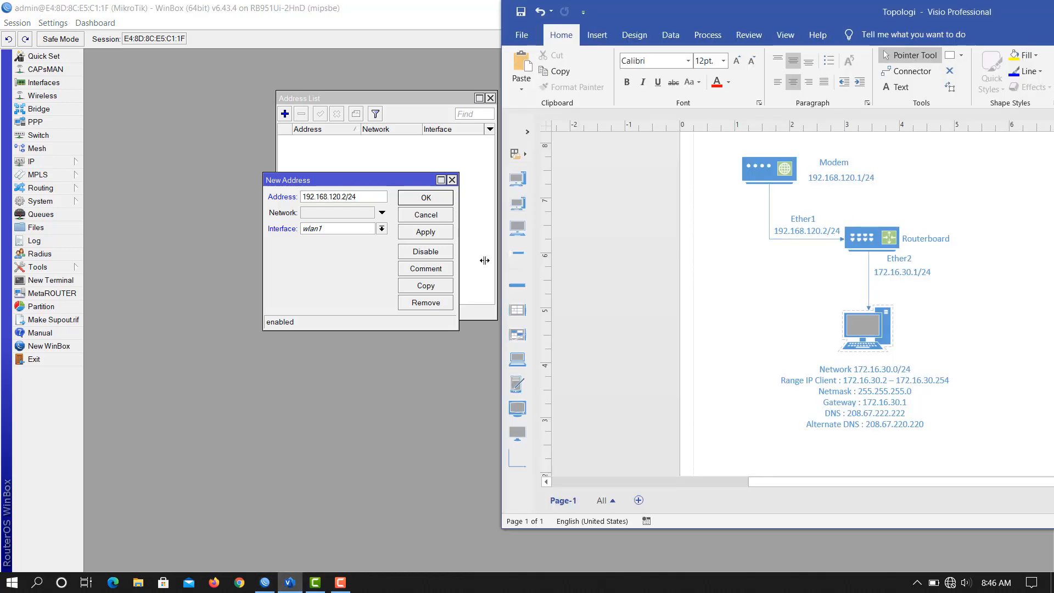
{"action": "left_click", "coordinate": [382, 230]}
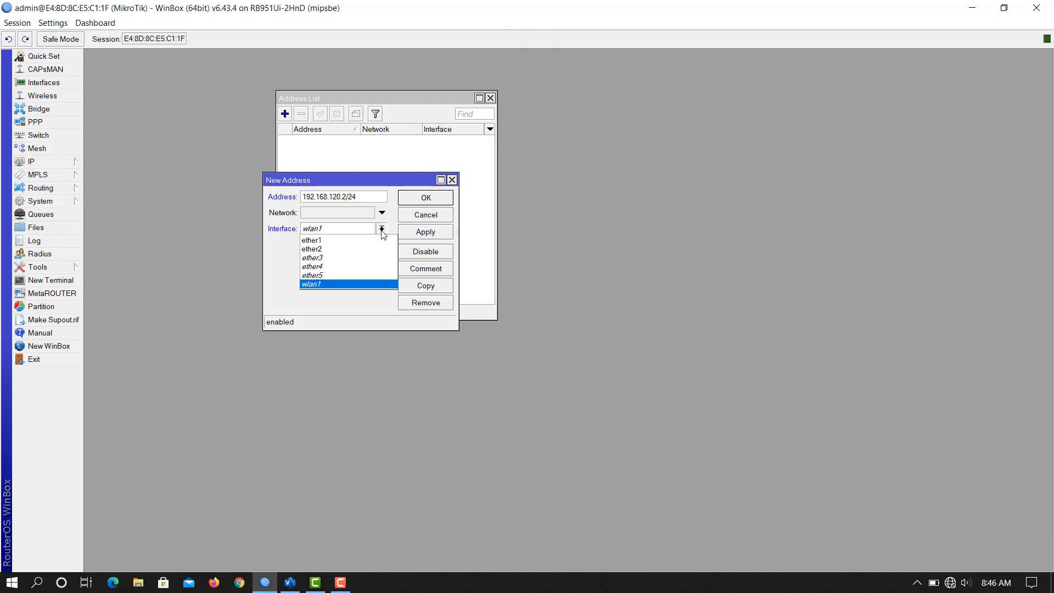
{"action": "left_click", "coordinate": [361, 240]}
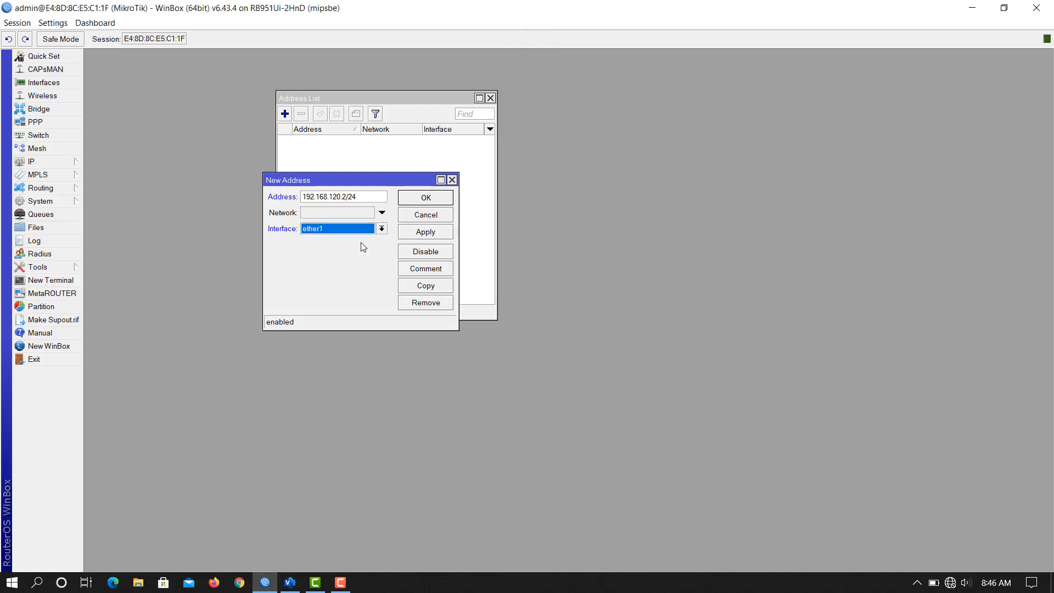
{"action": "left_click", "coordinate": [433, 233]}
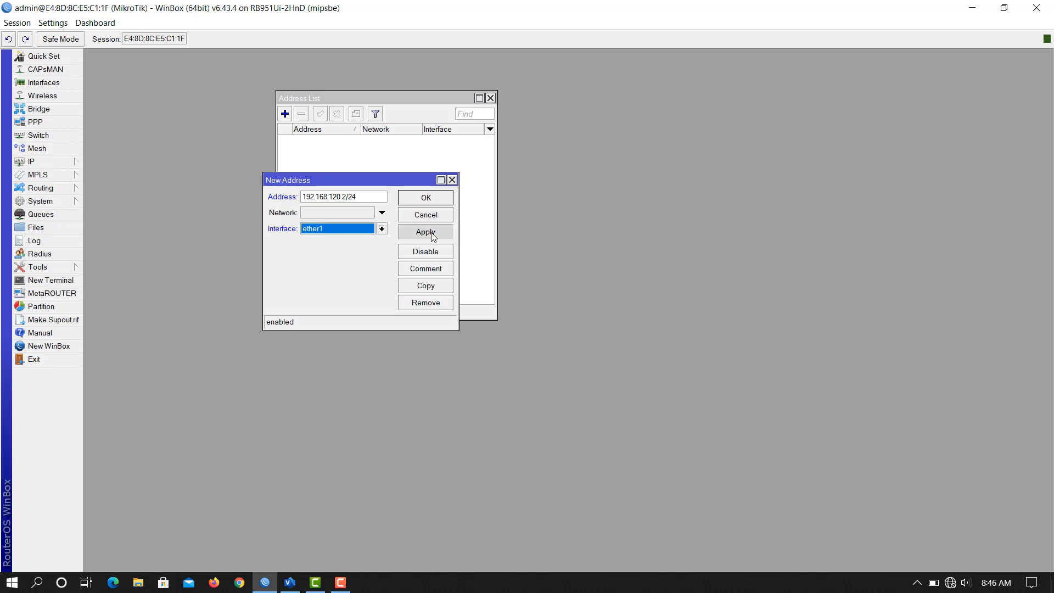
{"action": "left_click_drag", "start_coordinate": [353, 183], "coordinate": [369, 209]}
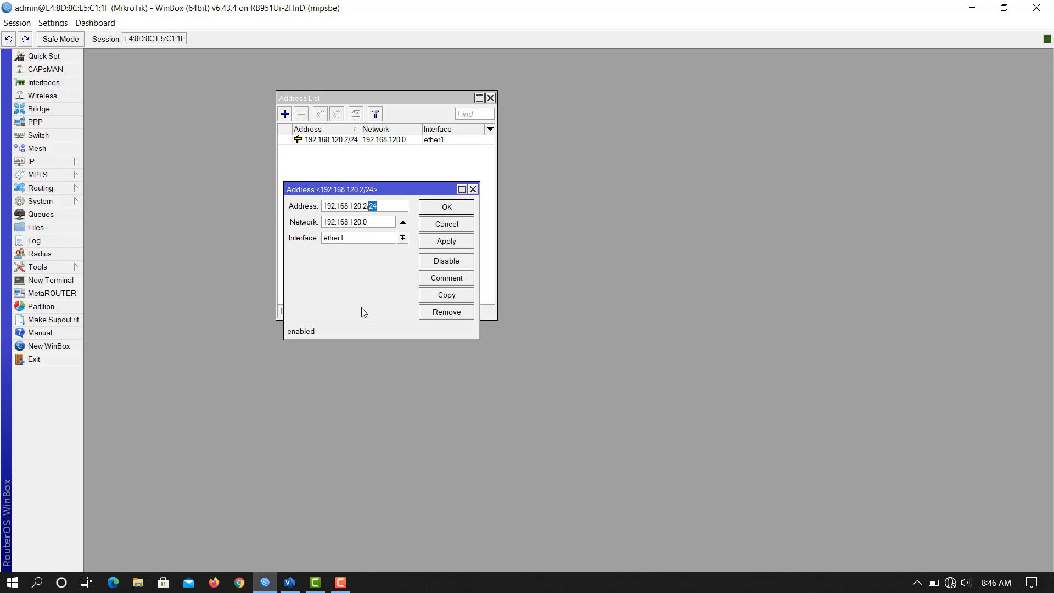
{"action": "left_click", "coordinate": [447, 208]}
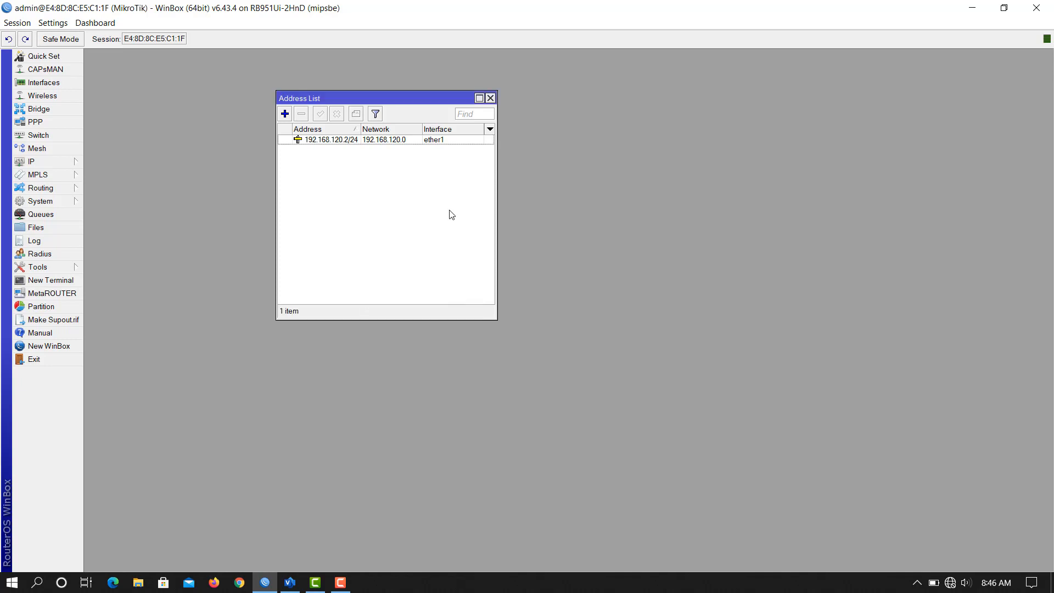
Add the IP address 172.16.30.1/24 on interface ether2, consulting the Visio topology diagram, and apply it
{"action": "left_click", "coordinate": [285, 113]}
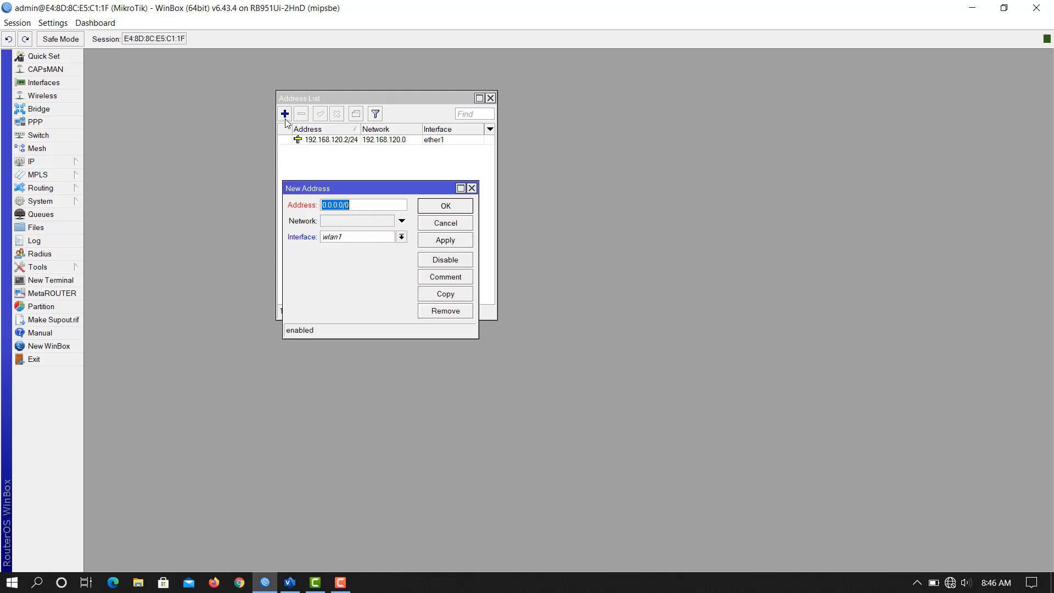
{"action": "left_click_drag", "start_coordinate": [347, 193], "coordinate": [312, 185]}
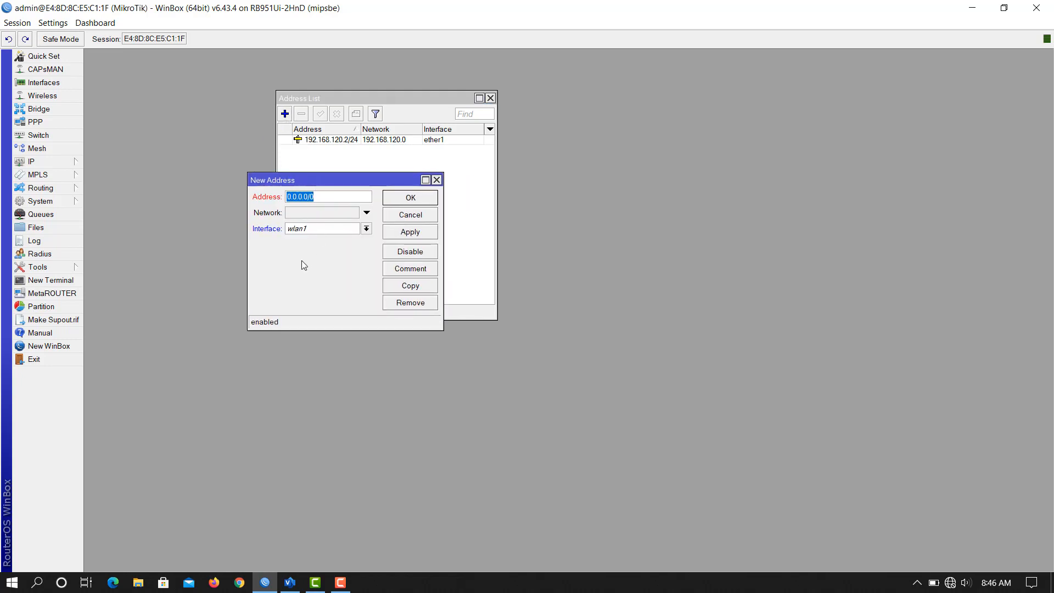
{"action": "left_click", "coordinate": [290, 582]}
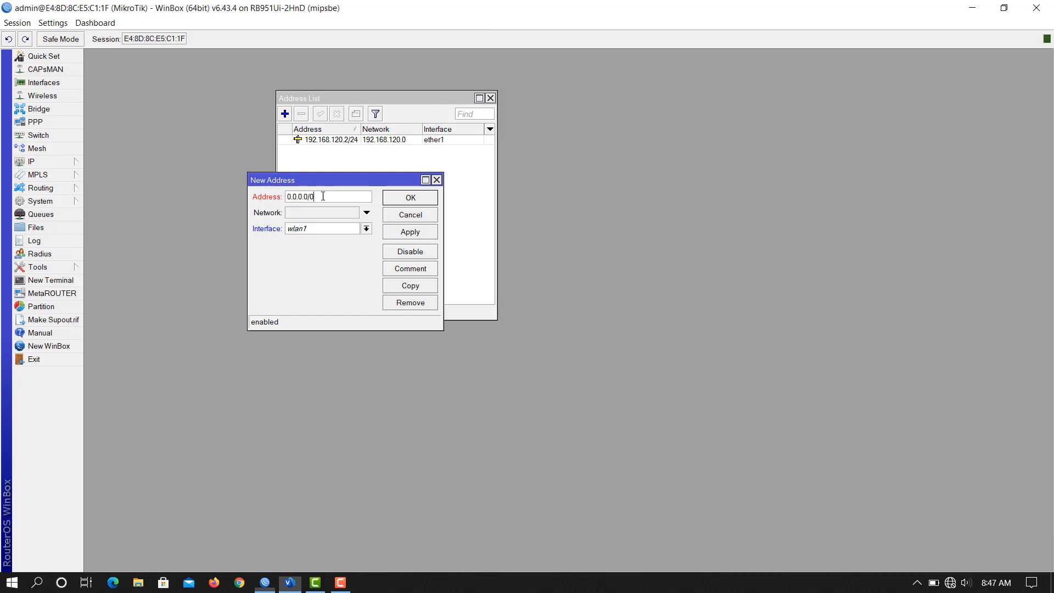
{"action": "left_click", "coordinate": [222, 195]}
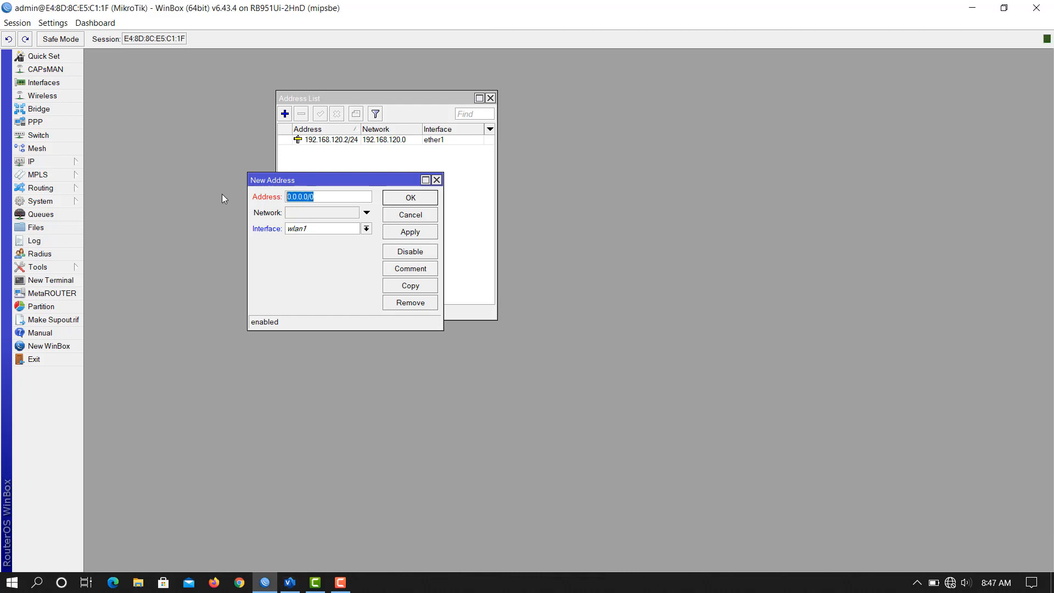
{"action": "type", "text": "172.16.30.1/24"}
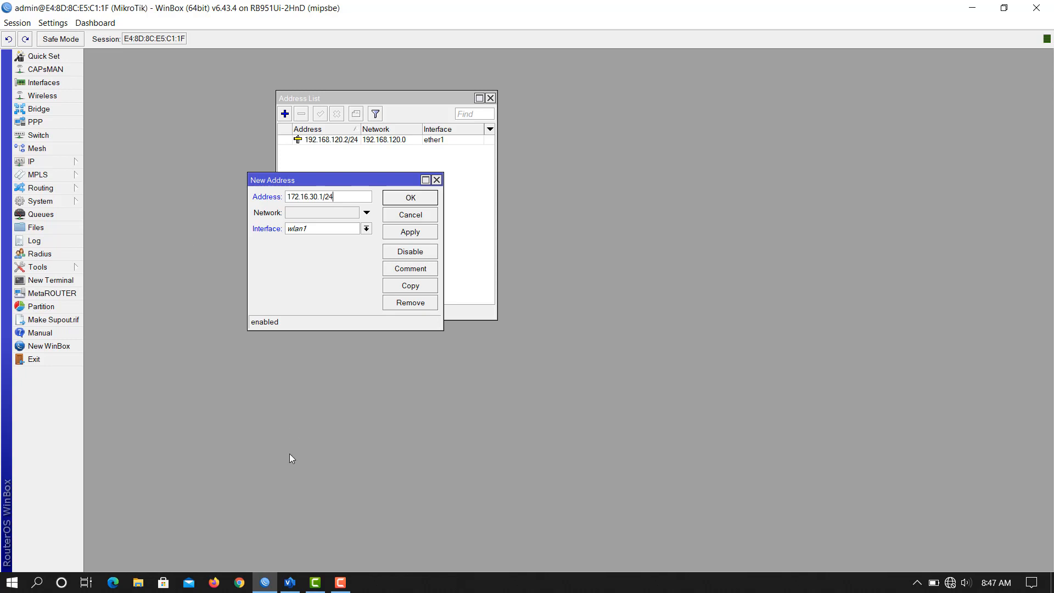
{"action": "left_click", "coordinate": [366, 229]}
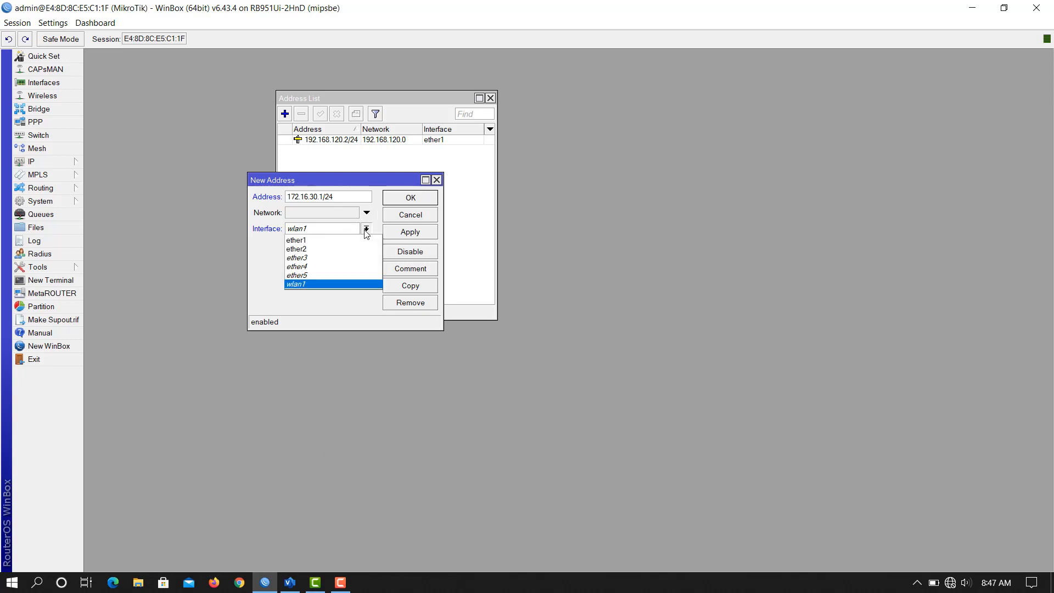
{"action": "left_click", "coordinate": [340, 250]}
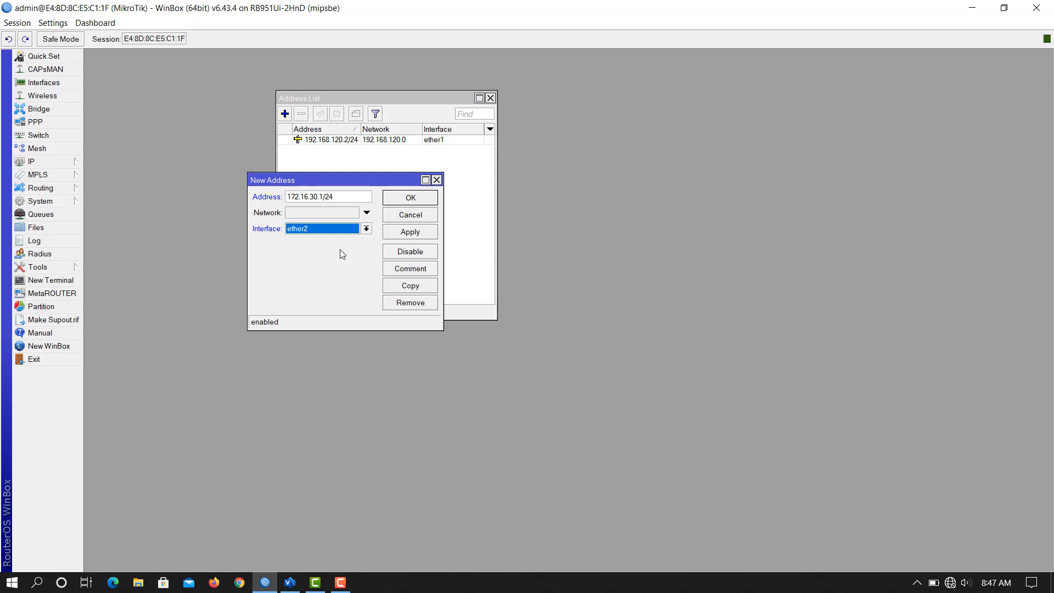
{"action": "left_click", "coordinate": [409, 233]}
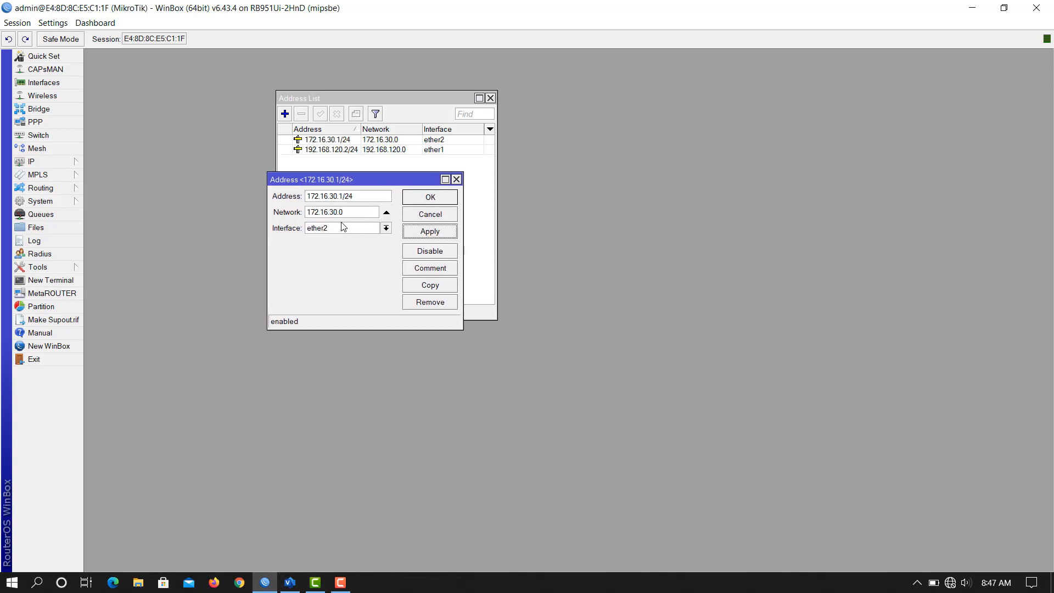
Review the 172.16.30.1/24 address entry for ether2, confirm it, and close the address list
{"action": "left_click_drag", "start_coordinate": [345, 198], "coordinate": [305, 197]}
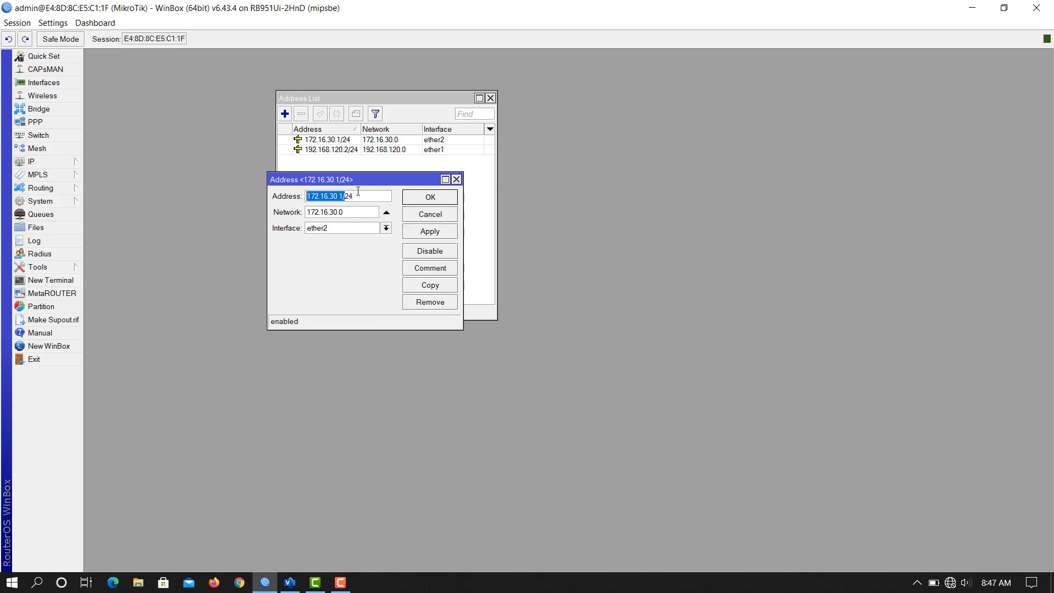
{"action": "left_click_drag", "start_coordinate": [354, 196], "coordinate": [302, 200]}
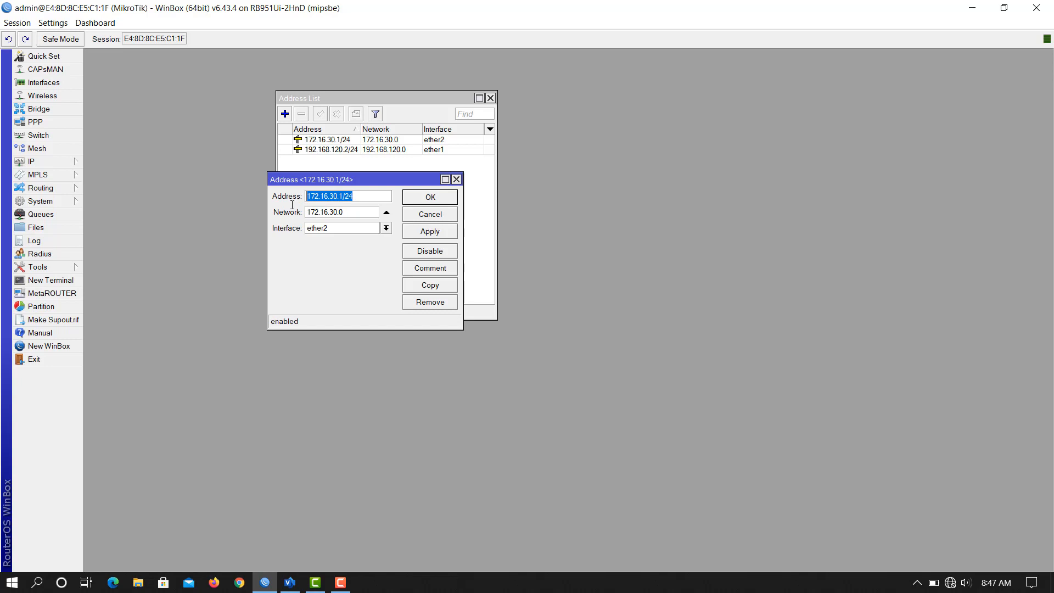
{"action": "left_click", "coordinate": [350, 198]}
{"action": "left_click_drag", "start_coordinate": [343, 197], "coordinate": [305, 198]}
{"action": "left_click", "coordinate": [444, 199]}
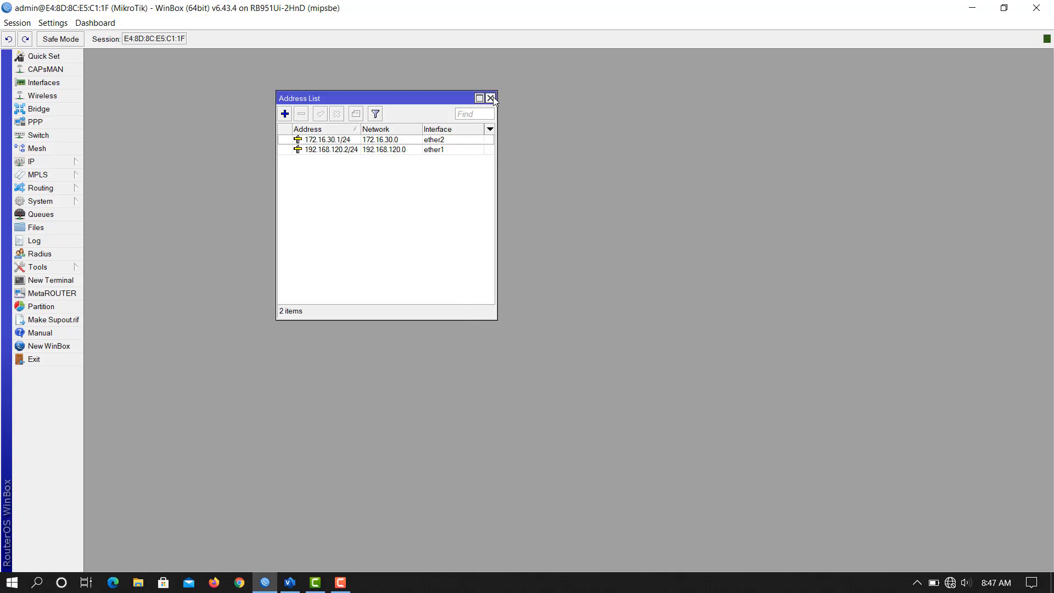
{"action": "left_click_drag", "start_coordinate": [453, 97], "coordinate": [363, 92]}
{"action": "left_click", "coordinate": [400, 94]}
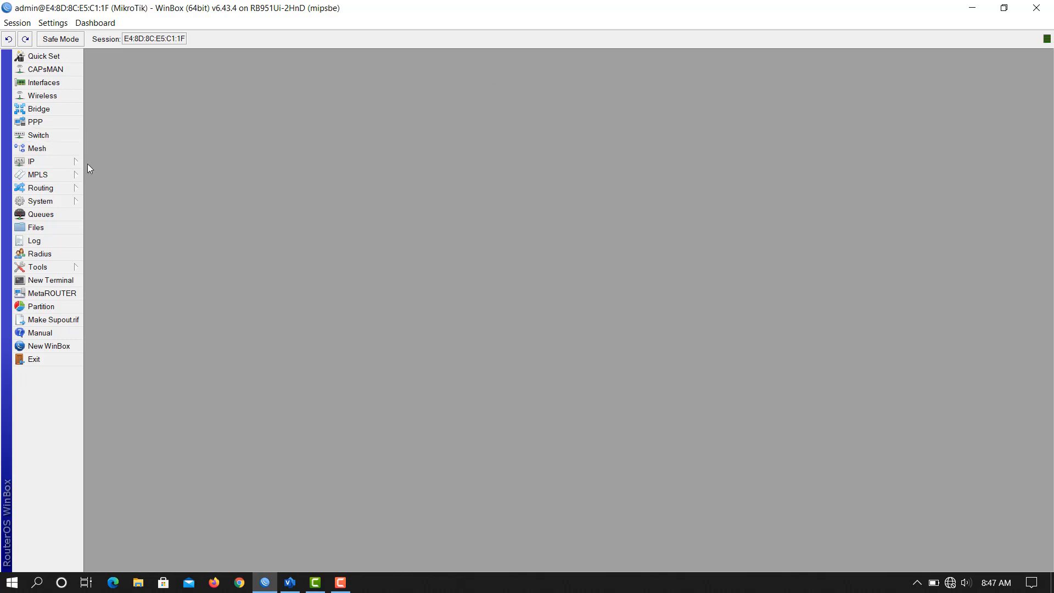
Check the modem's address in the Visio topology diagram, then ping 192.168.120.1 from a widened WinBox terminal
{"action": "left_click", "coordinate": [290, 583]}
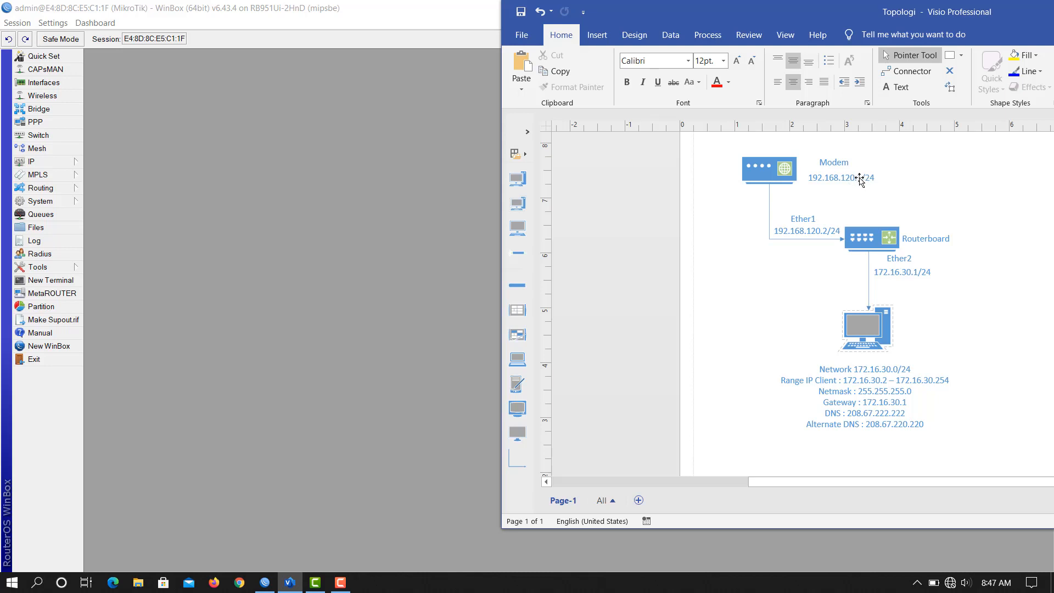
{"action": "left_click", "coordinate": [66, 281]}
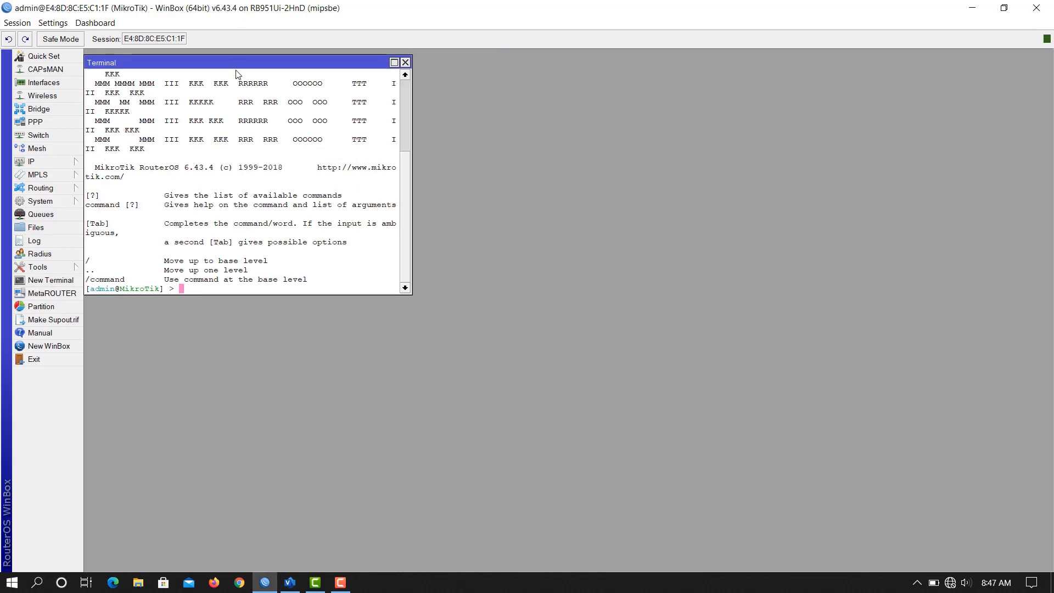
{"action": "left_click_drag", "start_coordinate": [275, 72], "coordinate": [347, 75]}
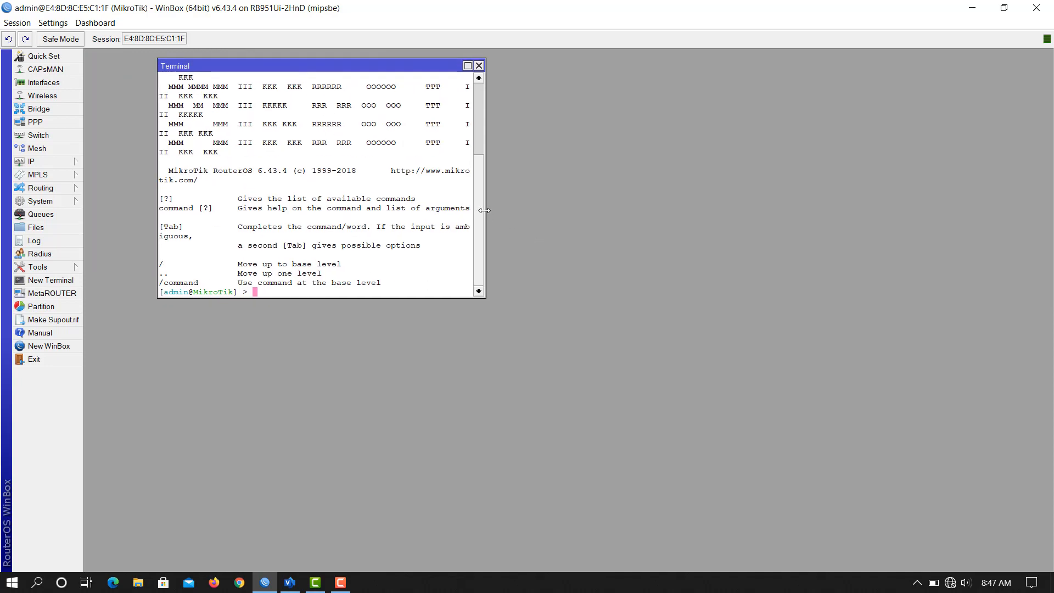
{"action": "left_click_drag", "start_coordinate": [484, 210], "coordinate": [539, 203]}
{"action": "left_click_drag", "start_coordinate": [353, 291], "coordinate": [357, 289]}
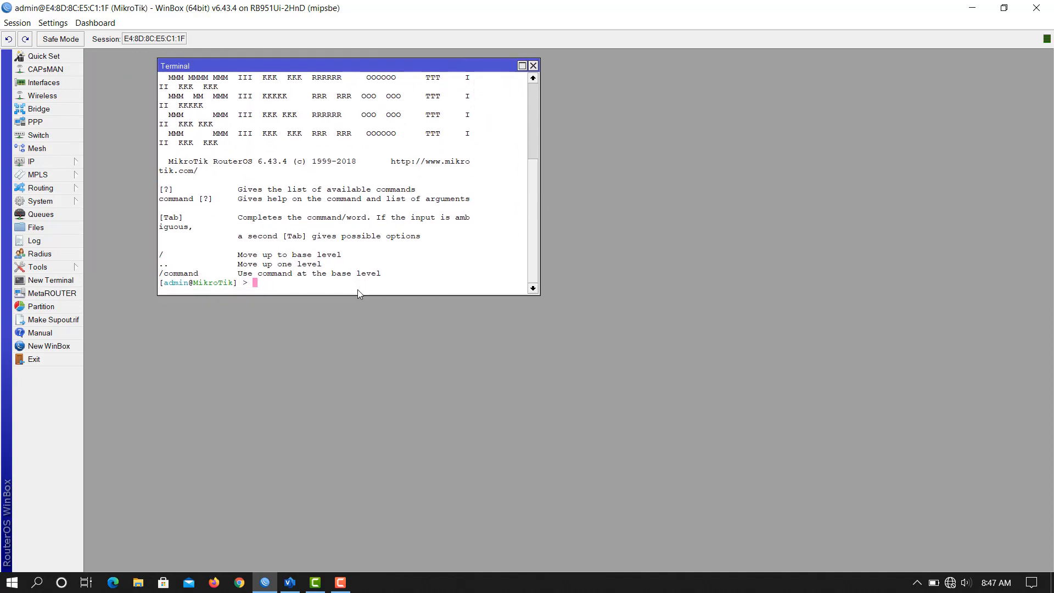
{"action": "type", "text": "ping 192.168.120.1"}
{"action": "key", "text": "Return"}
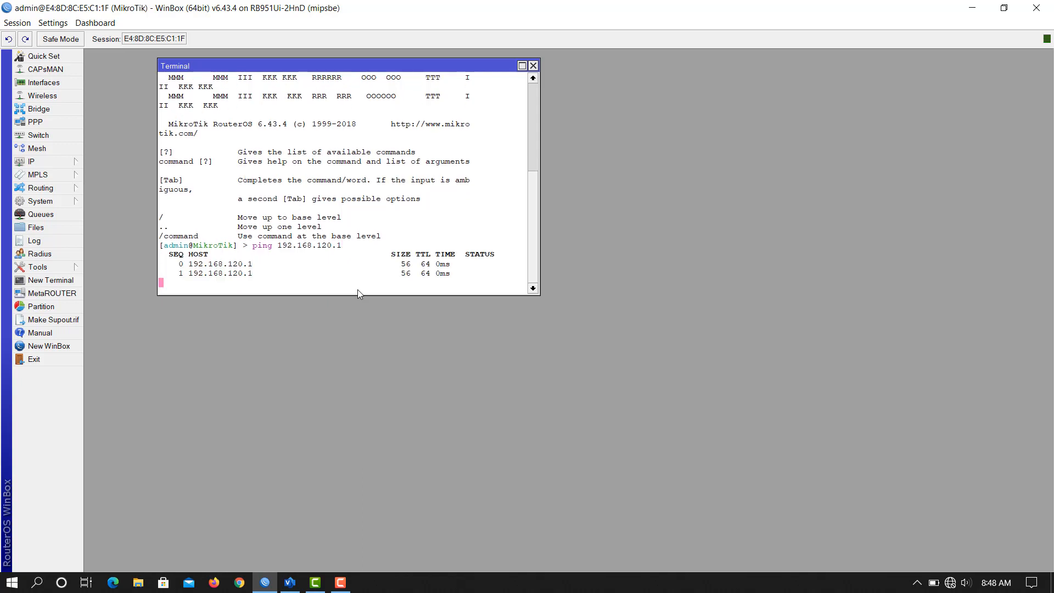
Compare the running ping with the modem link in the Visio diagram, then return to WinBox and close the terminal
{"action": "left_click", "coordinate": [290, 582]}
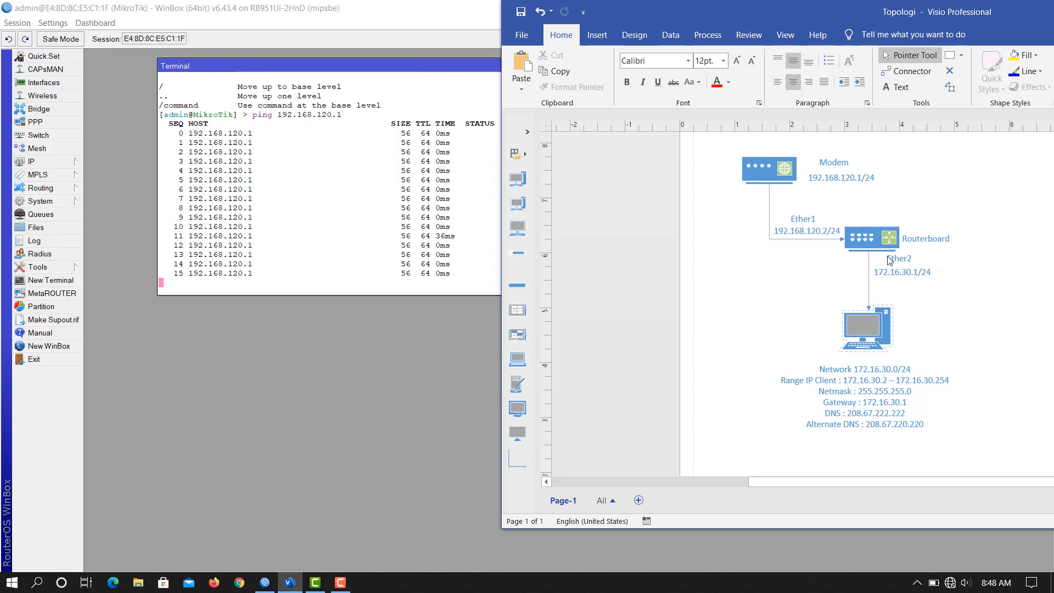
{"action": "left_click", "coordinate": [784, 165]}
{"action": "left_click", "coordinate": [226, 242]}
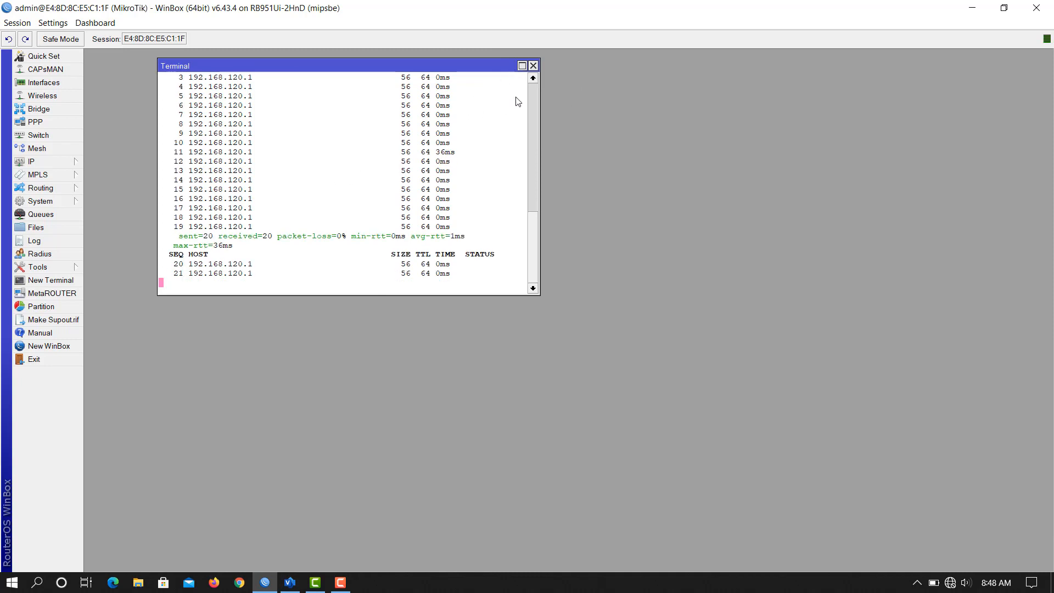
{"action": "left_click", "coordinate": [533, 66]}
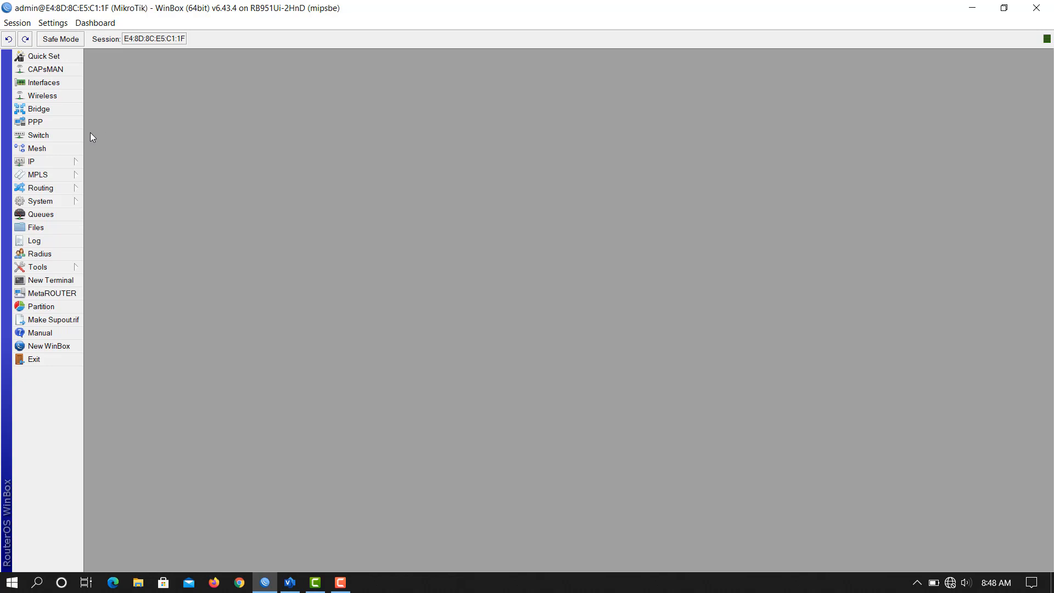
Open the IP route list and move its window to a clear area of the workspace
{"action": "left_click", "coordinate": [57, 162]}
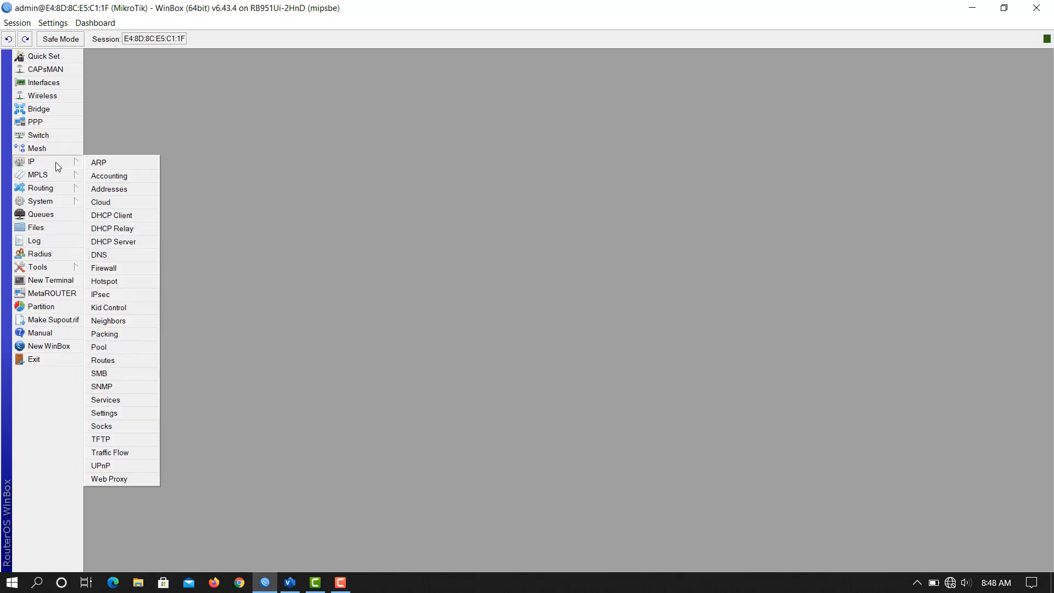
{"action": "left_click", "coordinate": [298, 200]}
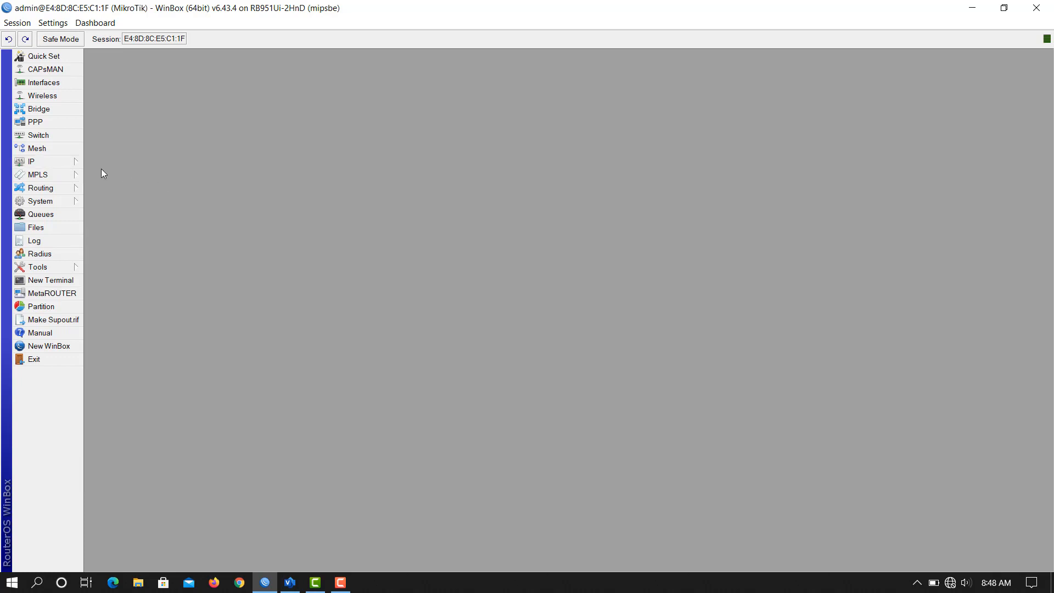
{"action": "left_click", "coordinate": [65, 161]}
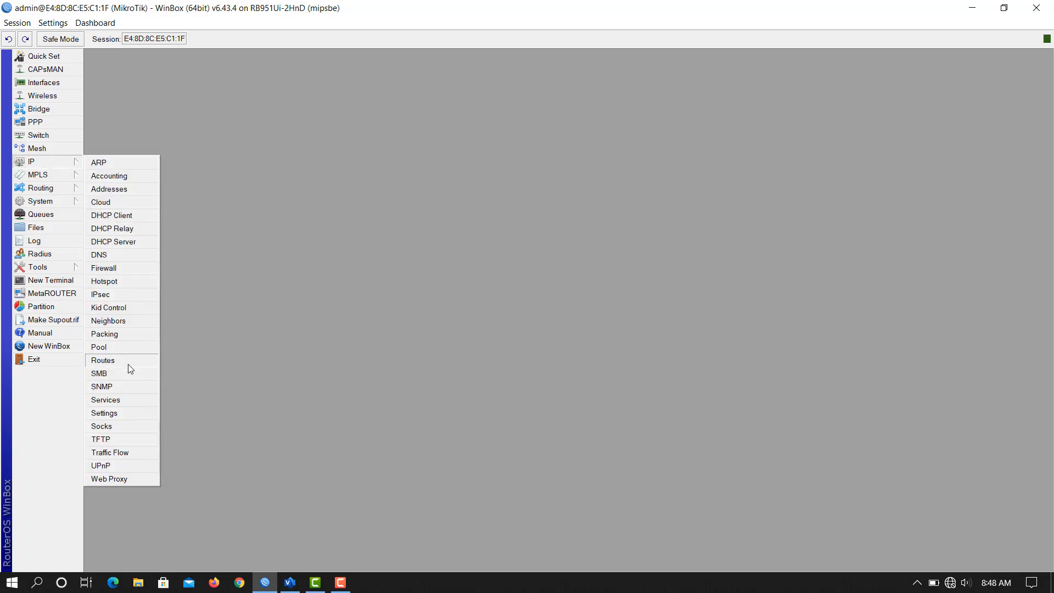
{"action": "left_click", "coordinate": [128, 363]}
{"action": "left_click_drag", "start_coordinate": [249, 59], "coordinate": [382, 67]}
{"action": "left_click_drag", "start_coordinate": [216, 159], "coordinate": [139, 153]}
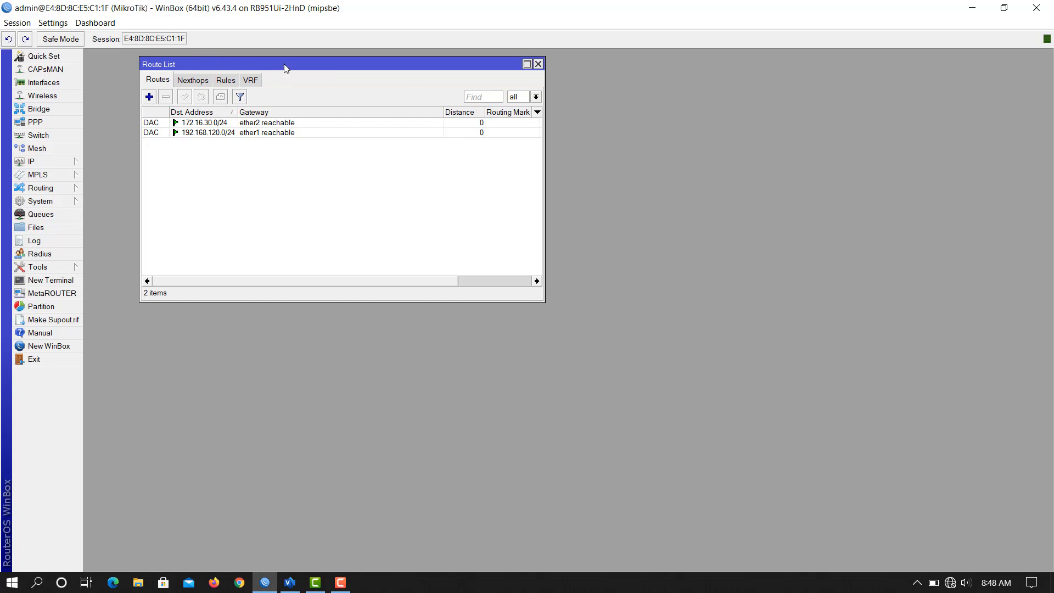
{"action": "left_click", "coordinate": [56, 164]}
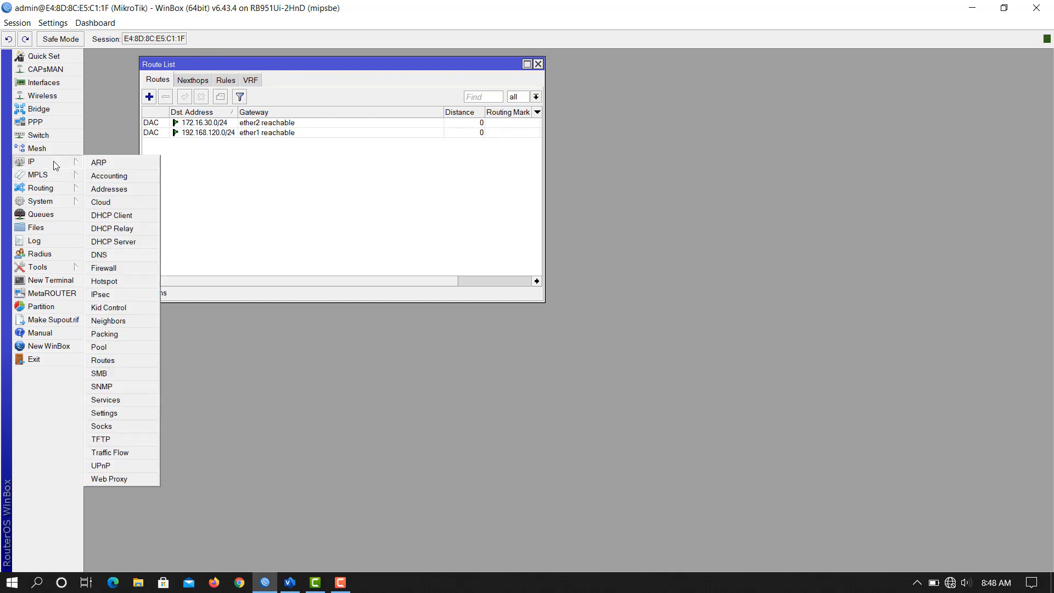
{"action": "left_click", "coordinate": [110, 366]}
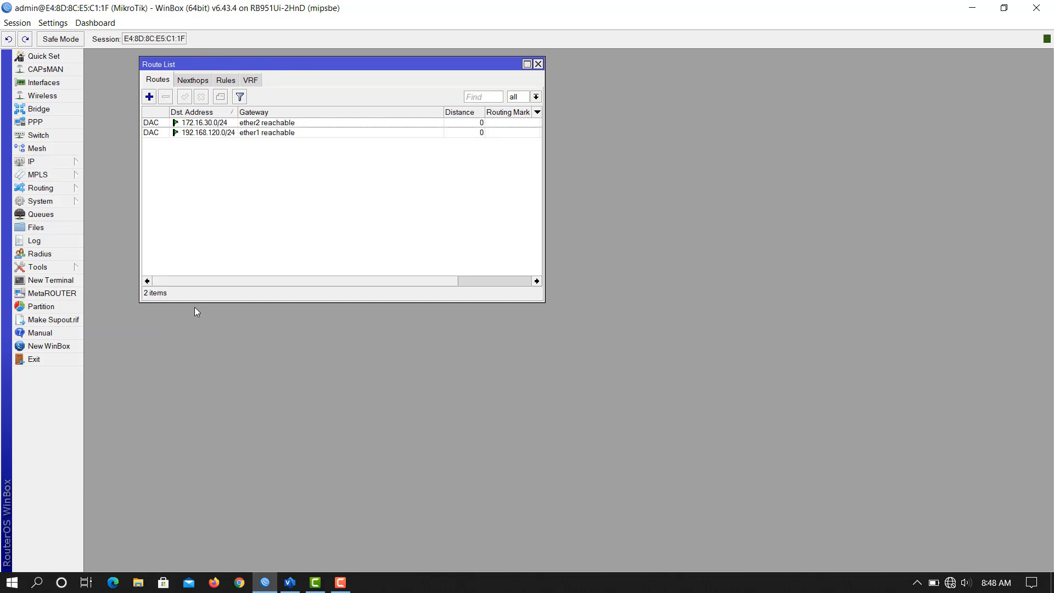
Add a default route for 0.0.0.0/0 through gateway 192.168.120.1, consulting the Visio diagram, save it, and close the route list
{"action": "left_click", "coordinate": [149, 97]}
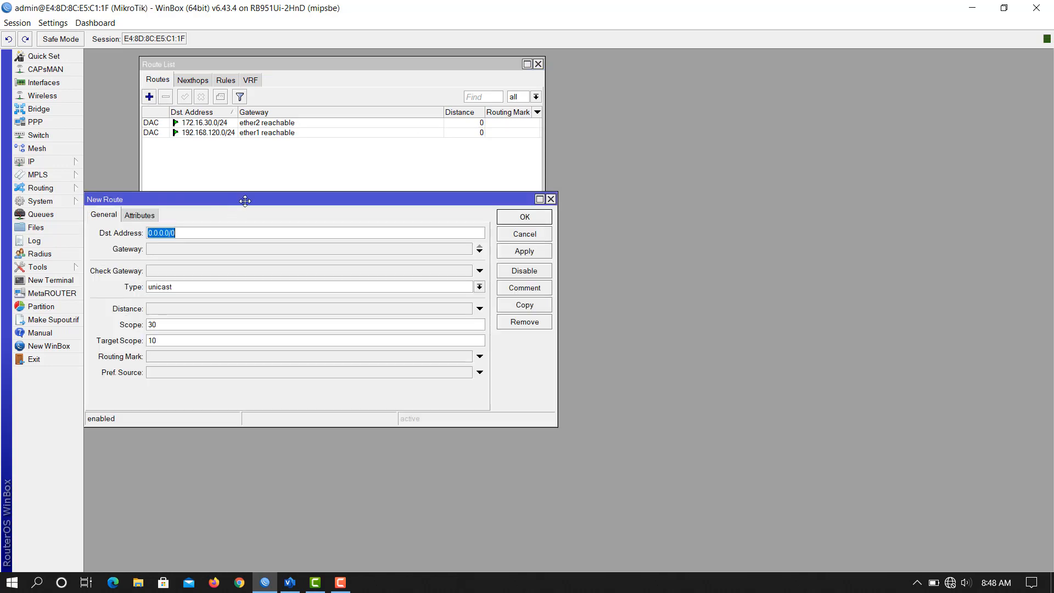
{"action": "left_click_drag", "start_coordinate": [234, 204], "coordinate": [300, 173]}
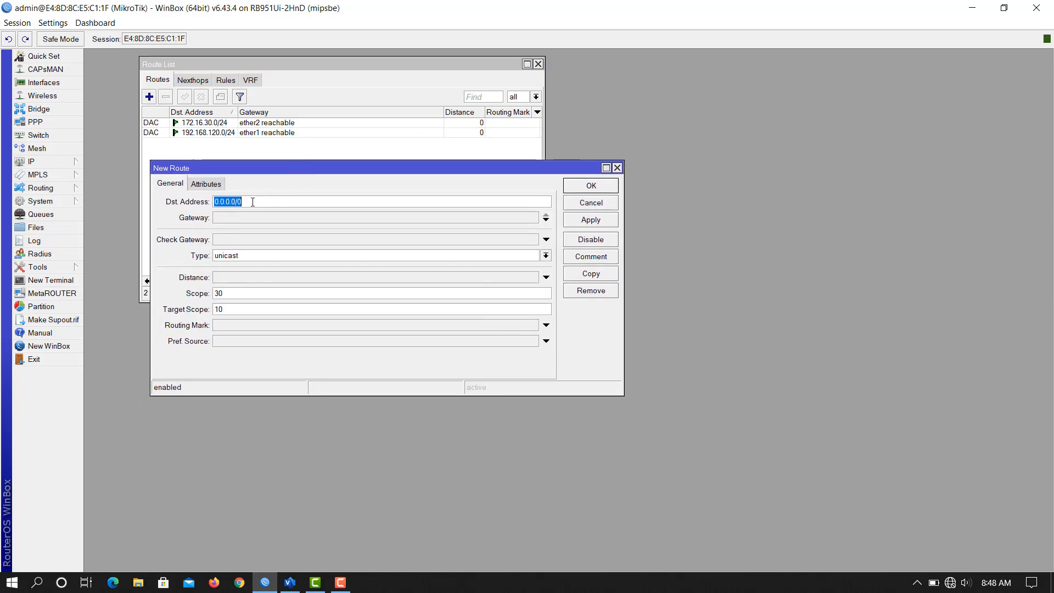
{"action": "left_click", "coordinate": [253, 202]}
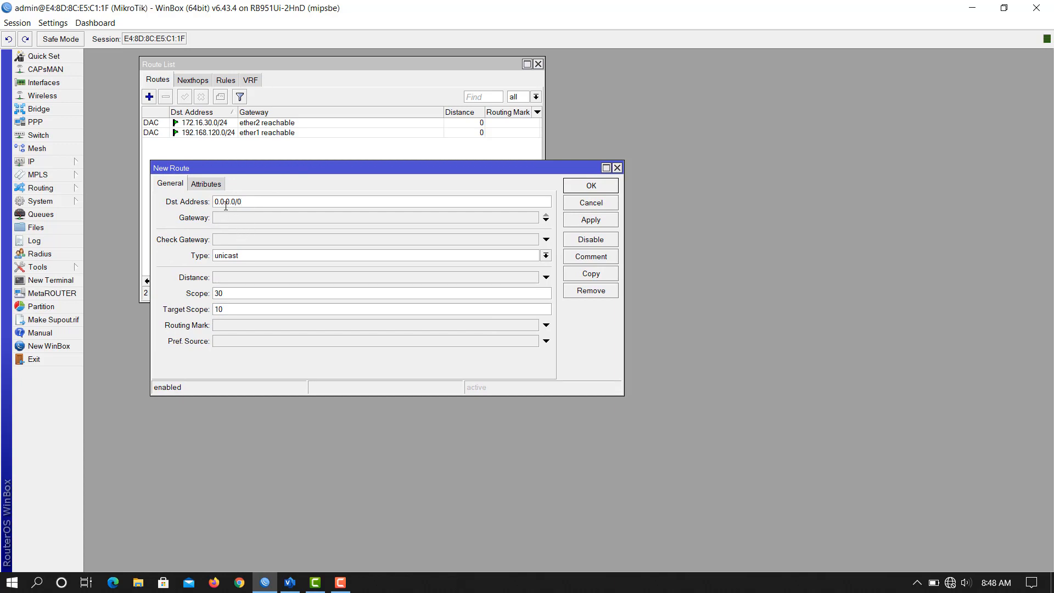
{"action": "left_click", "coordinate": [251, 217]}
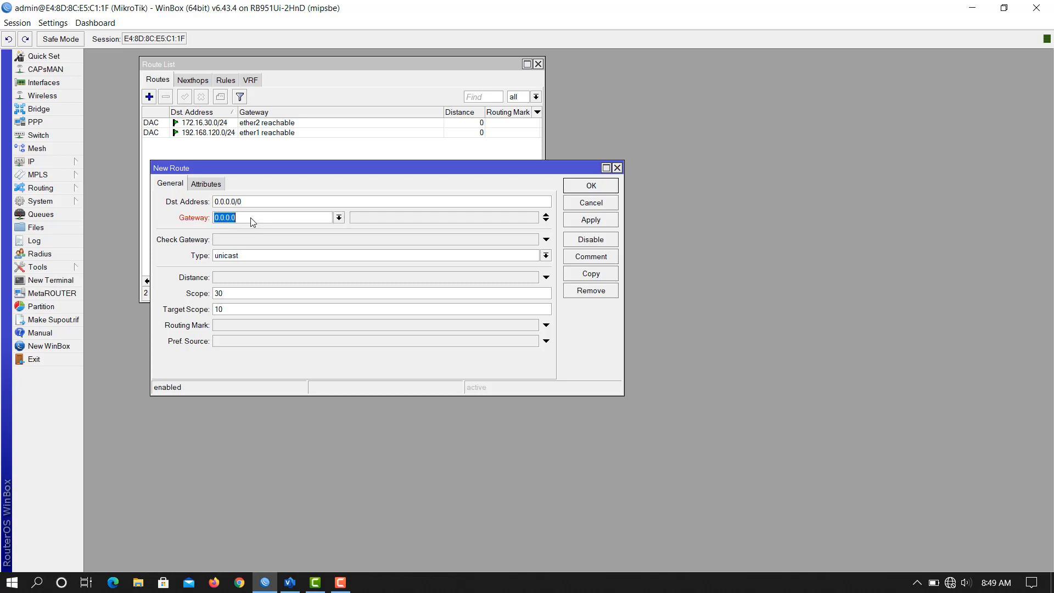
{"action": "left_click", "coordinate": [290, 583]}
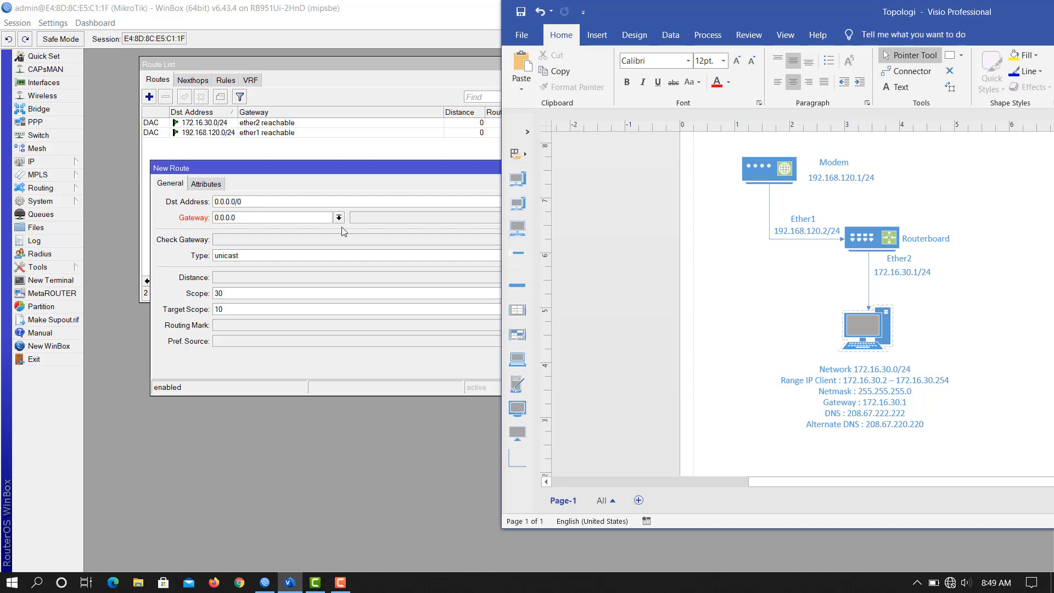
{"action": "left_click", "coordinate": [298, 221]}
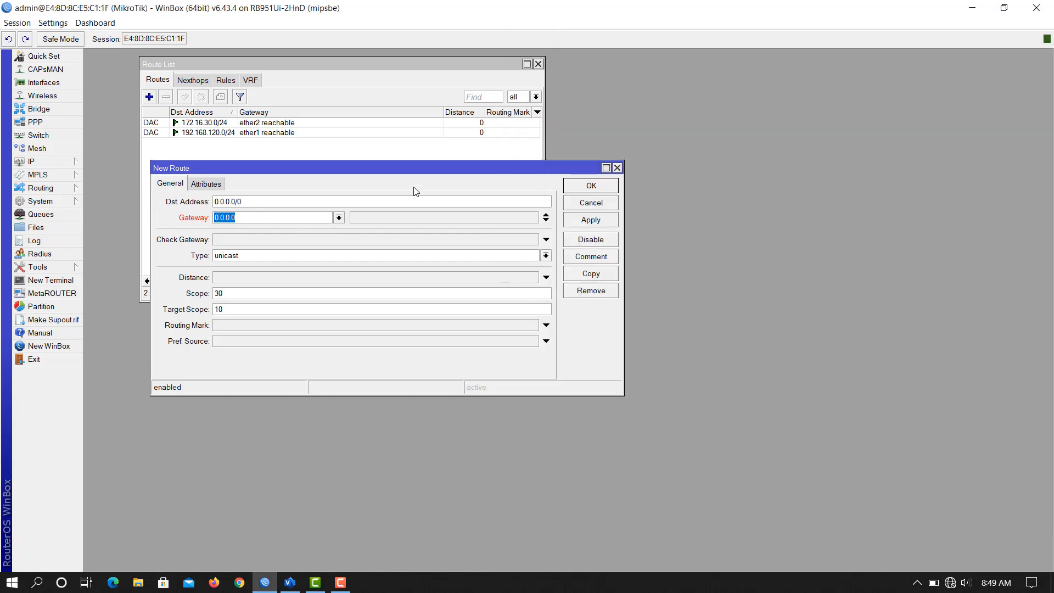
{"action": "type", "text": "192.168.120.1"}
{"action": "left_click", "coordinate": [590, 220]}
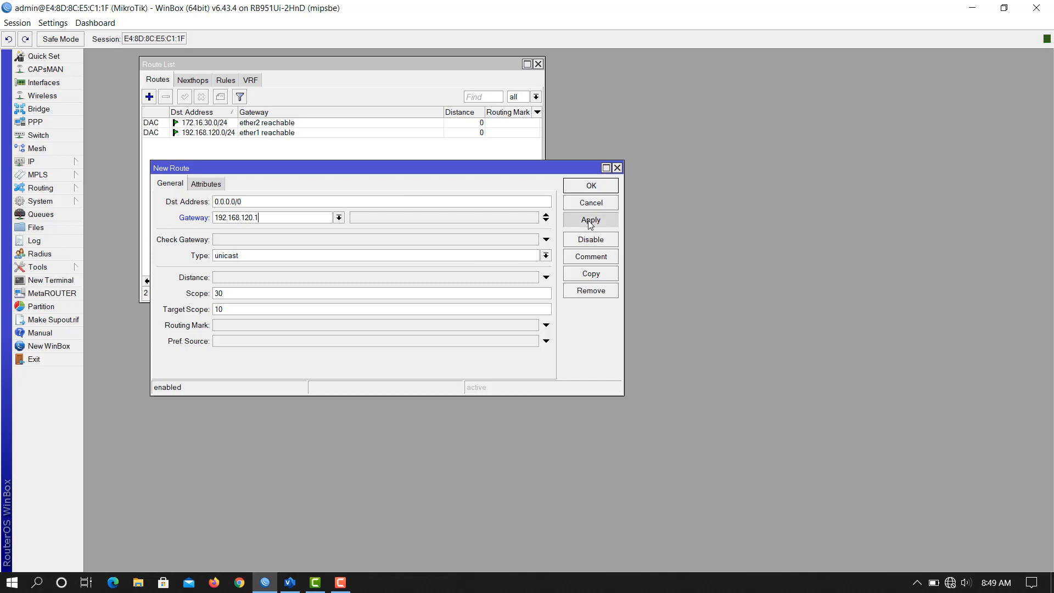
{"action": "left_click", "coordinate": [591, 187]}
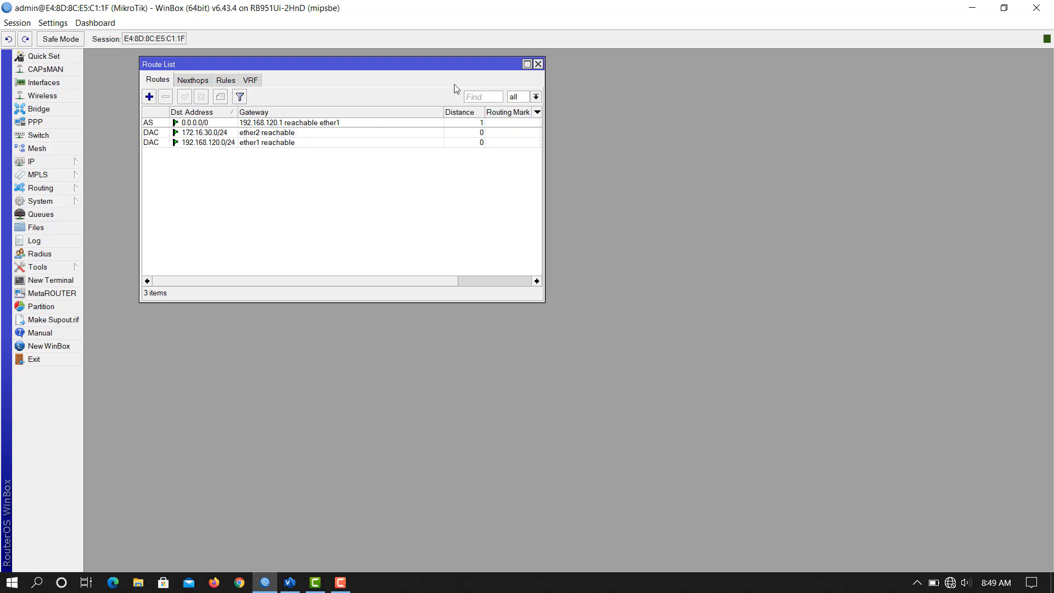
{"action": "left_click_drag", "start_coordinate": [448, 67], "coordinate": [471, 107]}
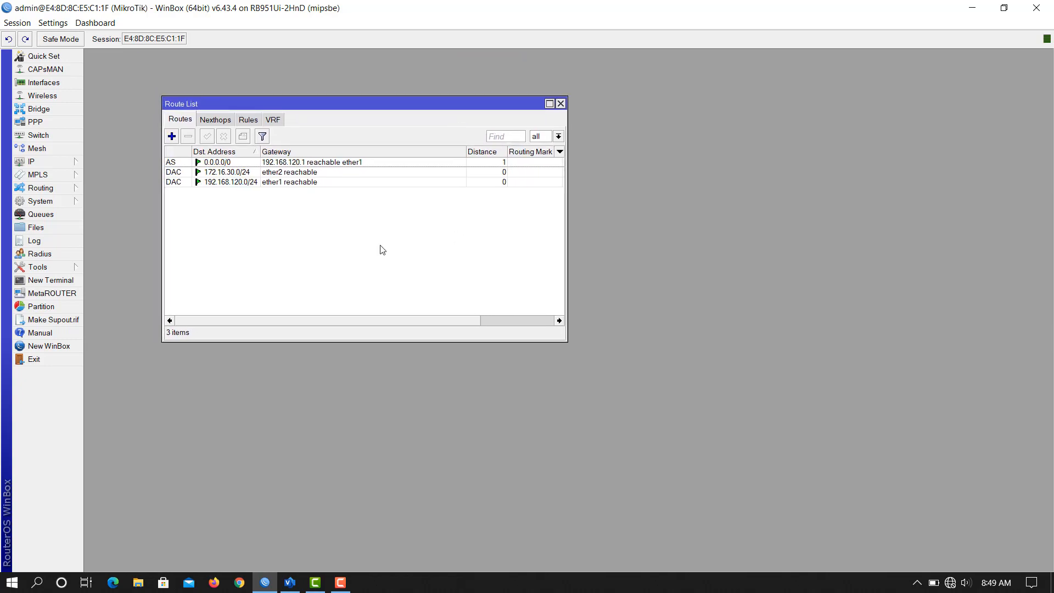
{"action": "left_click", "coordinate": [561, 103]}
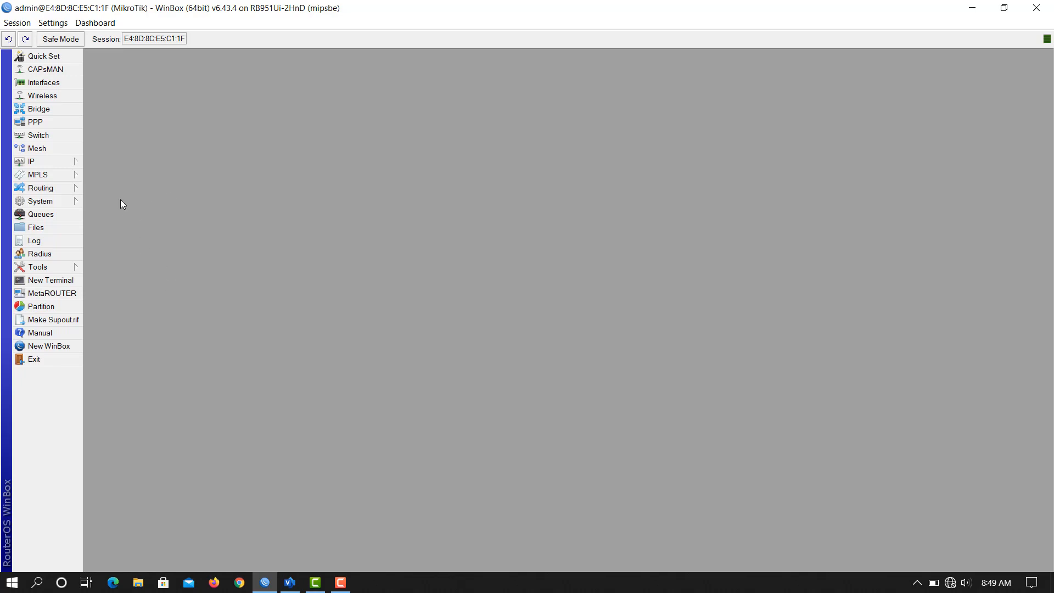
Test the router's internet connectivity by pinging 8.8.8.8 from a new, taller terminal, then stop the ping
{"action": "left_click", "coordinate": [69, 162]}
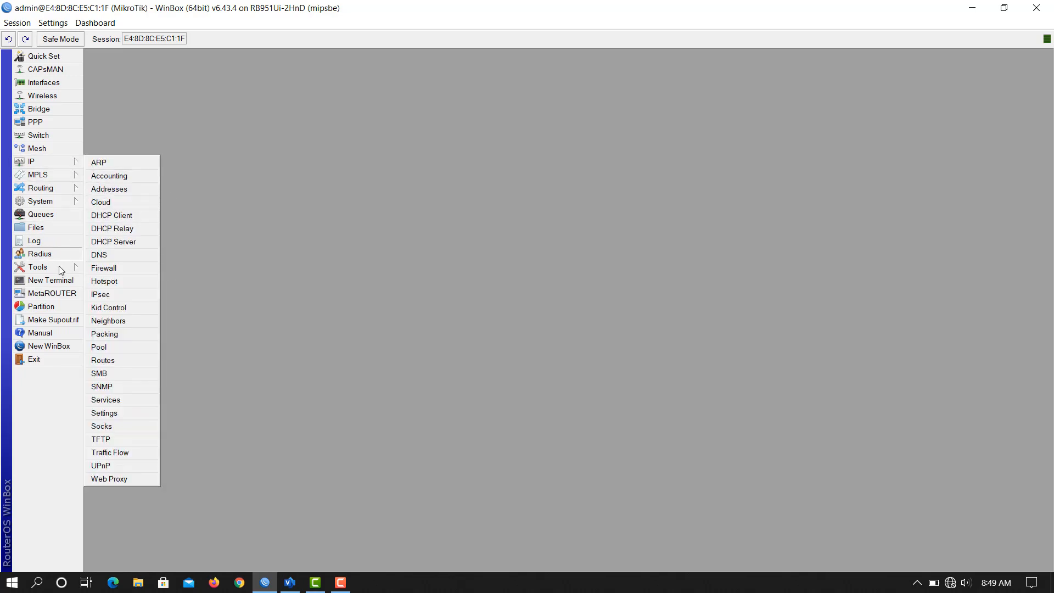
{"action": "left_click", "coordinate": [60, 285]}
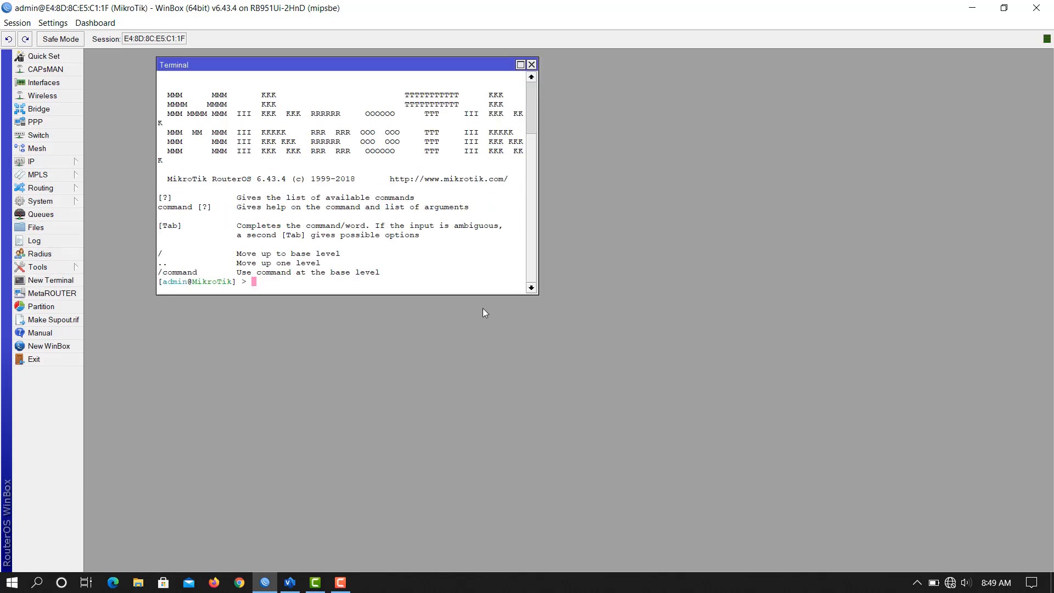
{"action": "left_click_drag", "start_coordinate": [473, 292], "coordinate": [471, 344]}
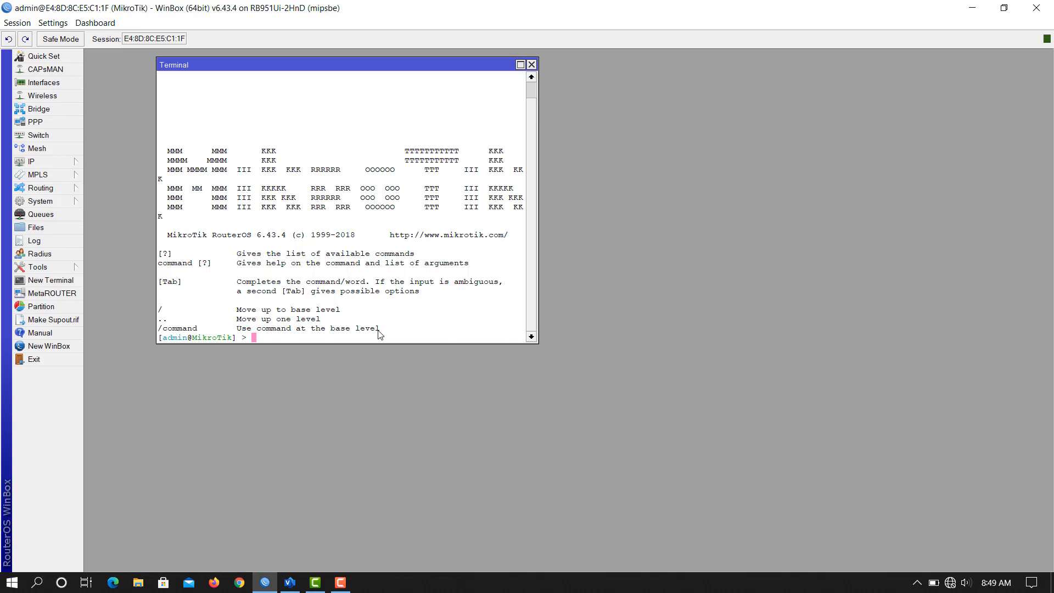
{"action": "type", "text": "ping 8.8.8.8"}
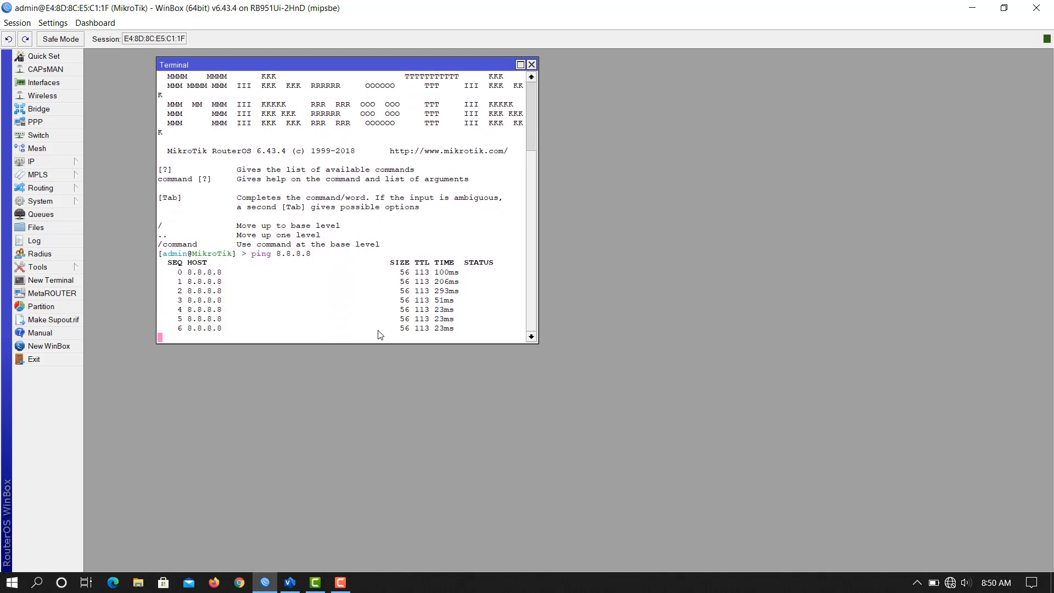
{"action": "key", "text": "ctrl+c"}
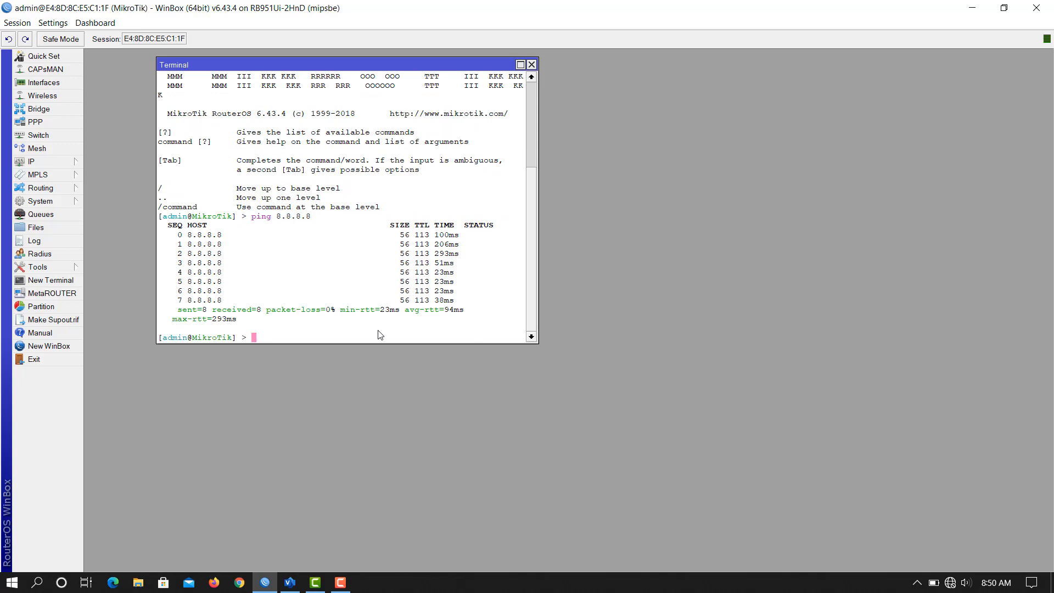
Test domain name resolution by pinging google.com in the terminal, then close the terminal
{"action": "type", "text": "ping google.com"}
{"action": "key", "text": "Return"}
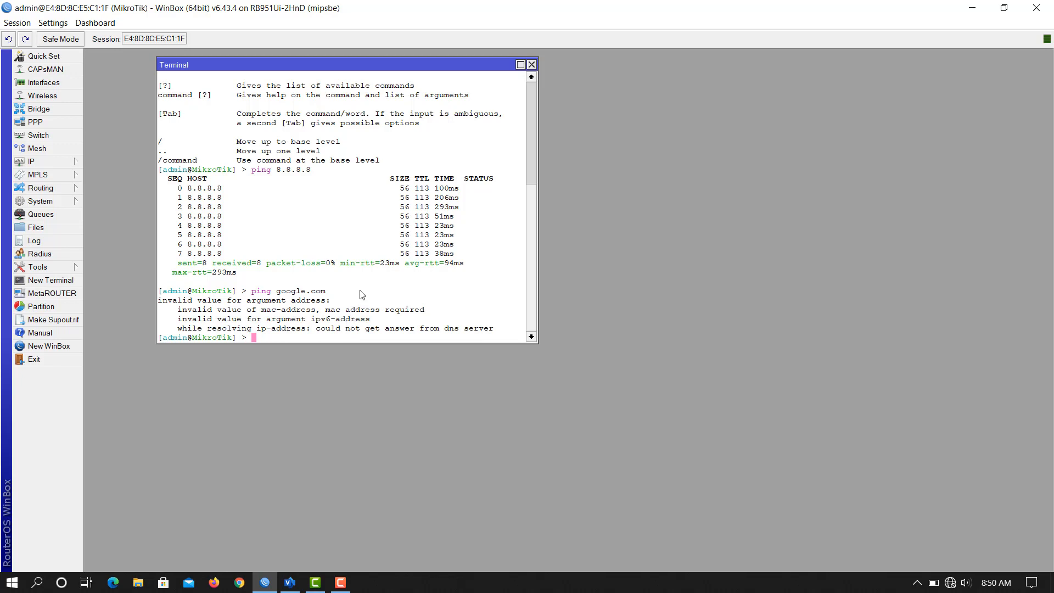
{"action": "left_click_drag", "start_coordinate": [448, 65], "coordinate": [488, 83]}
{"action": "left_click", "coordinate": [572, 83]}
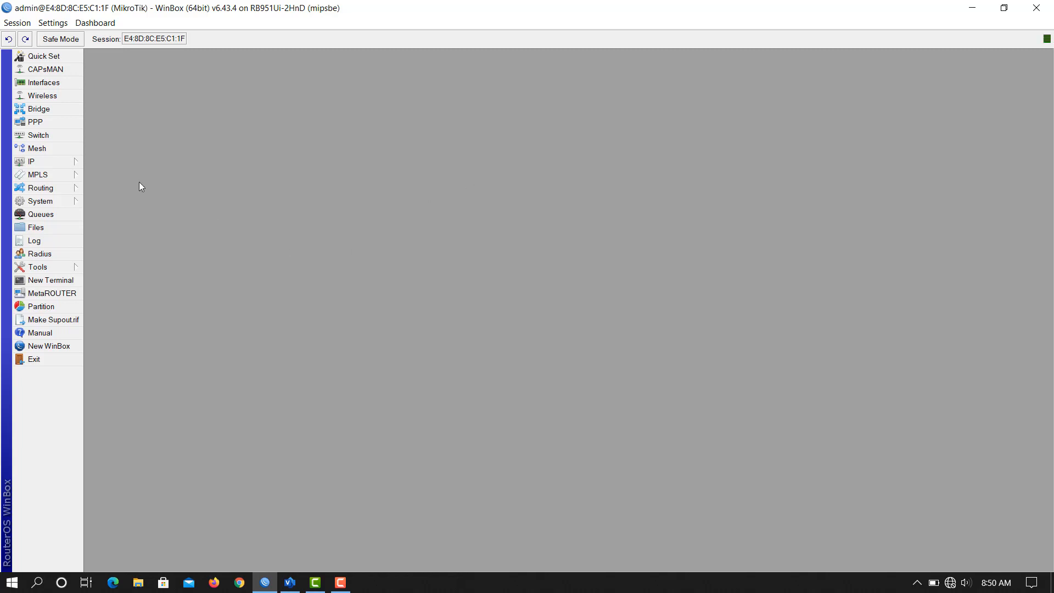
Open the router's DNS settings and enter 208.67.222.222 as the first server, consulting the Visio topology for the address
{"action": "left_click", "coordinate": [70, 165]}
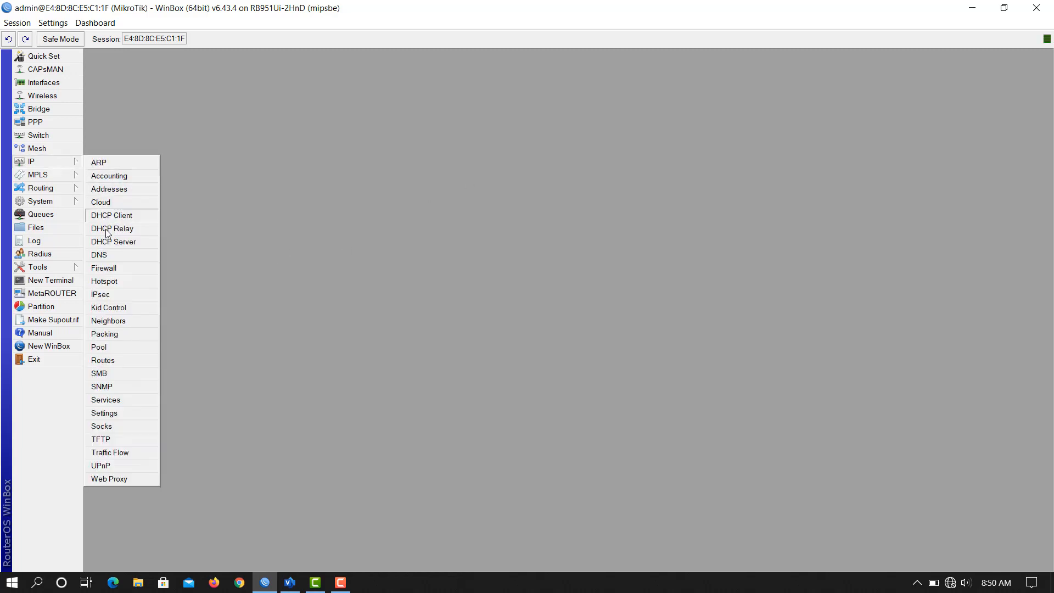
{"action": "left_click", "coordinate": [106, 258]}
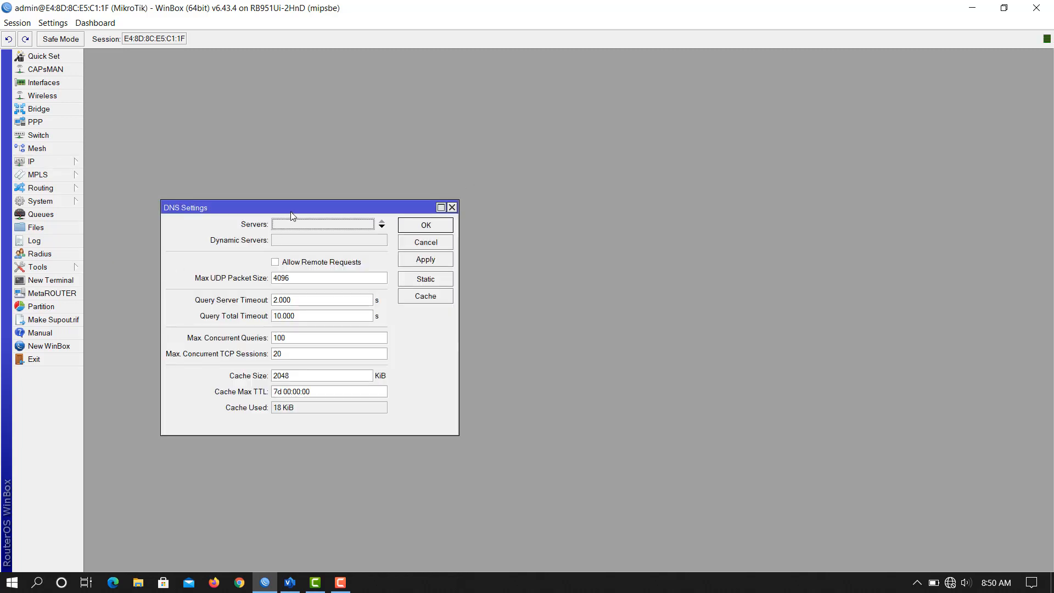
{"action": "left_click_drag", "start_coordinate": [289, 209], "coordinate": [346, 127]}
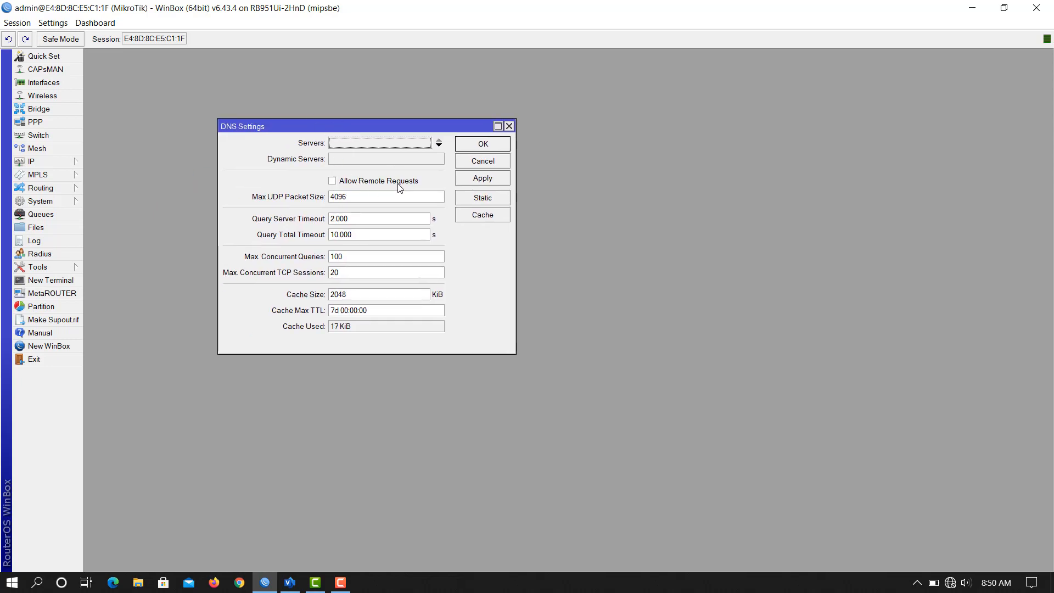
{"action": "left_click", "coordinate": [290, 582]}
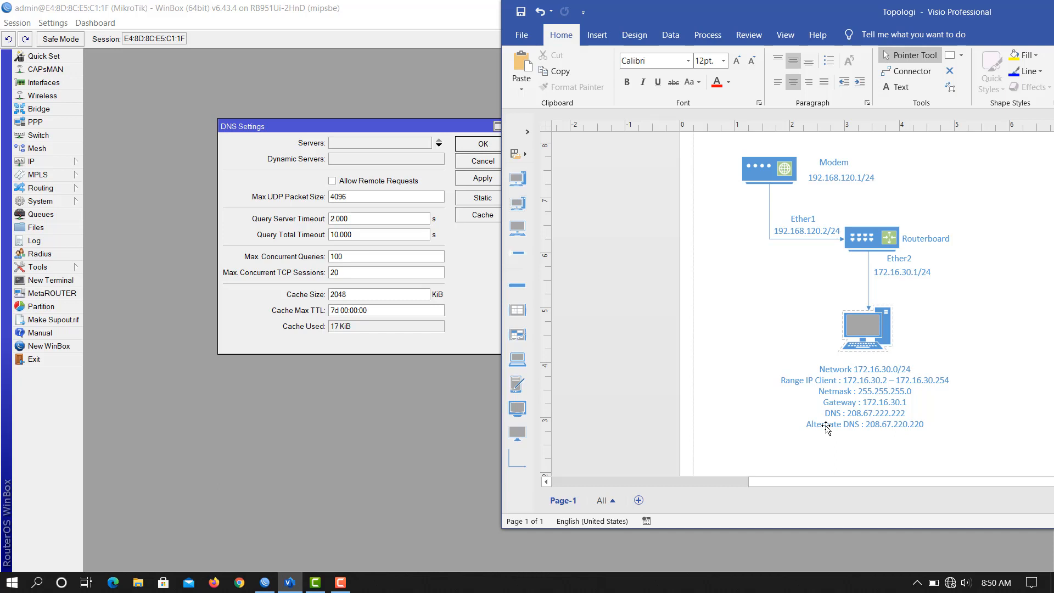
{"action": "left_click", "coordinate": [351, 143]}
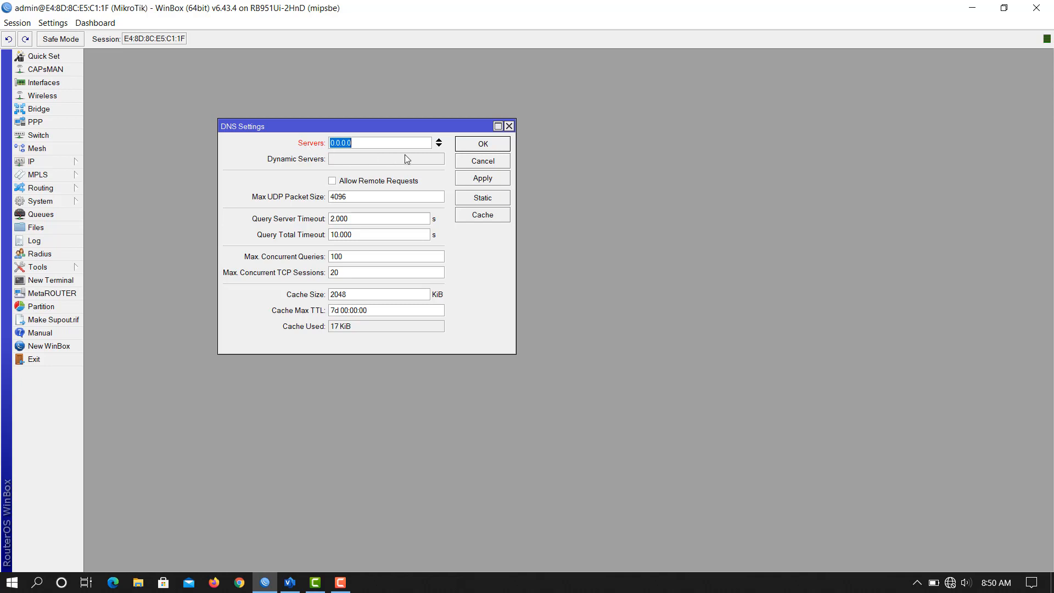
{"action": "type", "text": "208.67.222.222"}
Add 208.67.220.220 from the Visio topology as the second DNS server and allow remote requests
{"action": "left_click", "coordinate": [290, 582]}
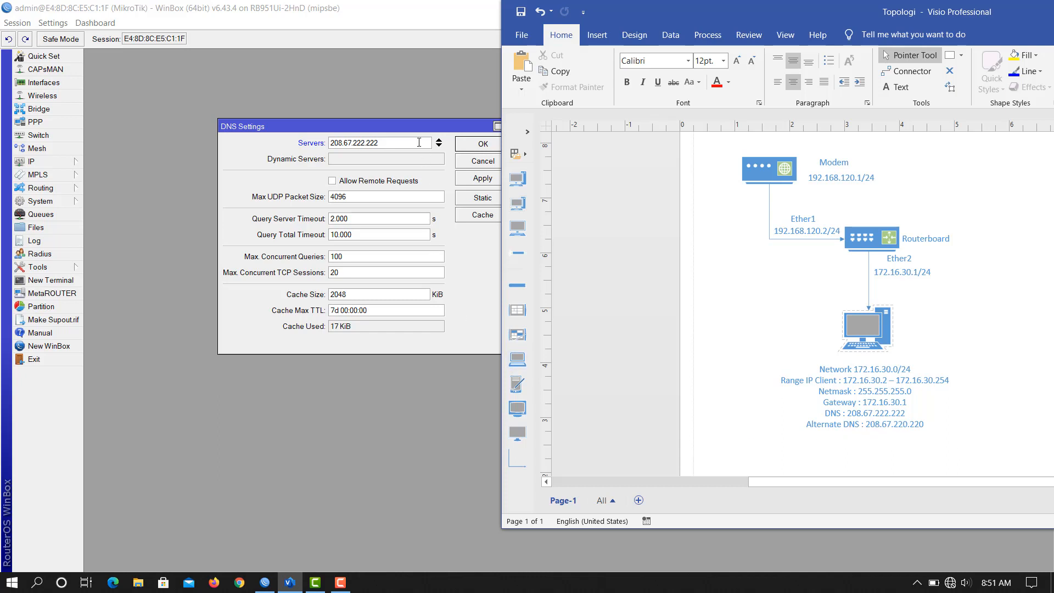
{"action": "left_click", "coordinate": [417, 129]}
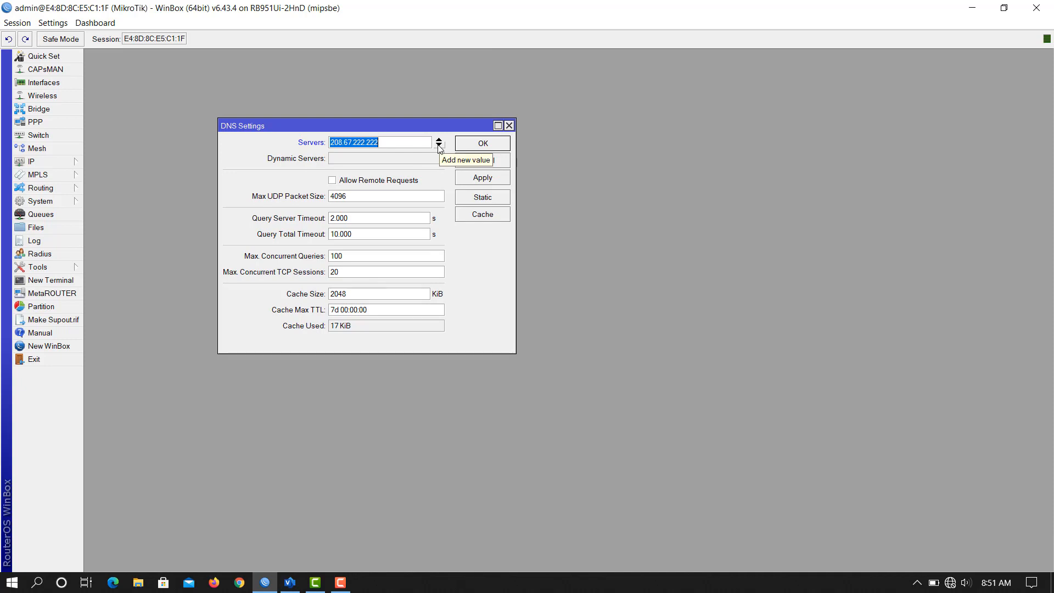
{"action": "left_click", "coordinate": [438, 145]}
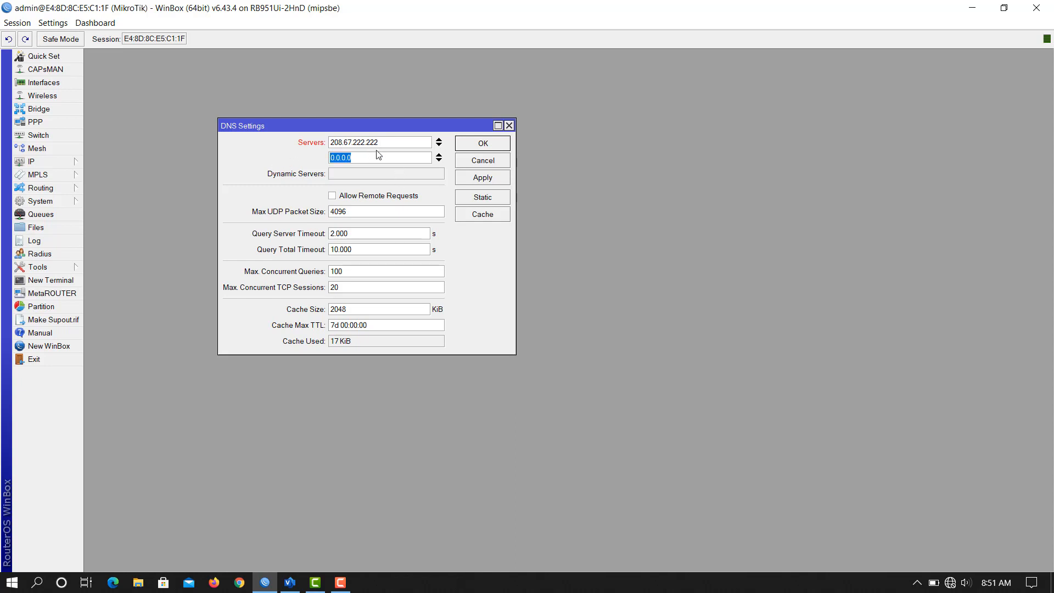
{"action": "type", "text": "208.67.220.220"}
{"action": "left_click", "coordinate": [333, 196]}
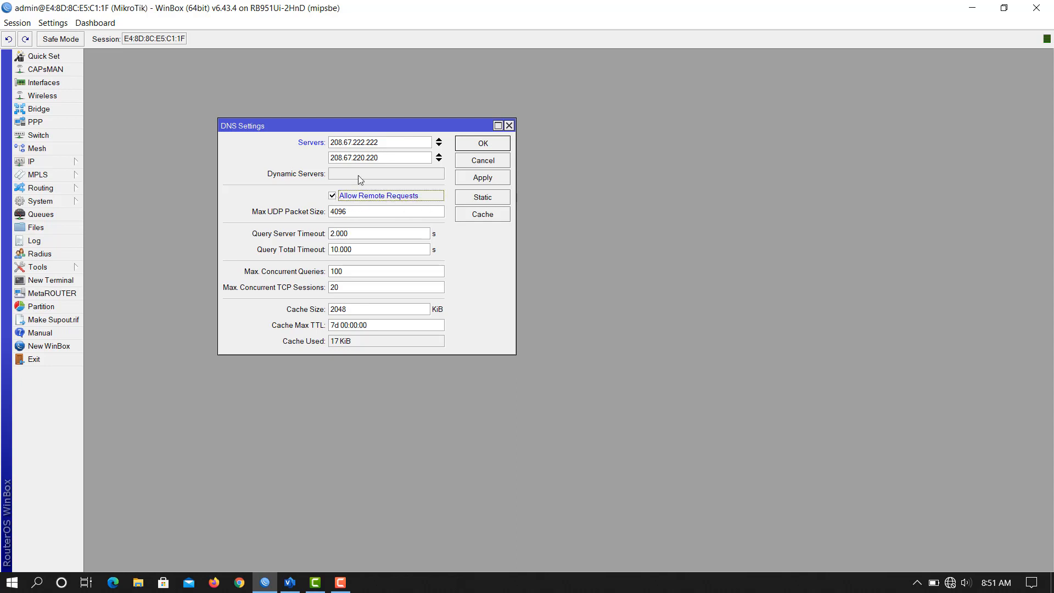
Check the ether2 entry in the IP address list beside the DNS settings, save the DNS settings, and close the address list
{"action": "left_click_drag", "start_coordinate": [364, 127], "coordinate": [454, 138]}
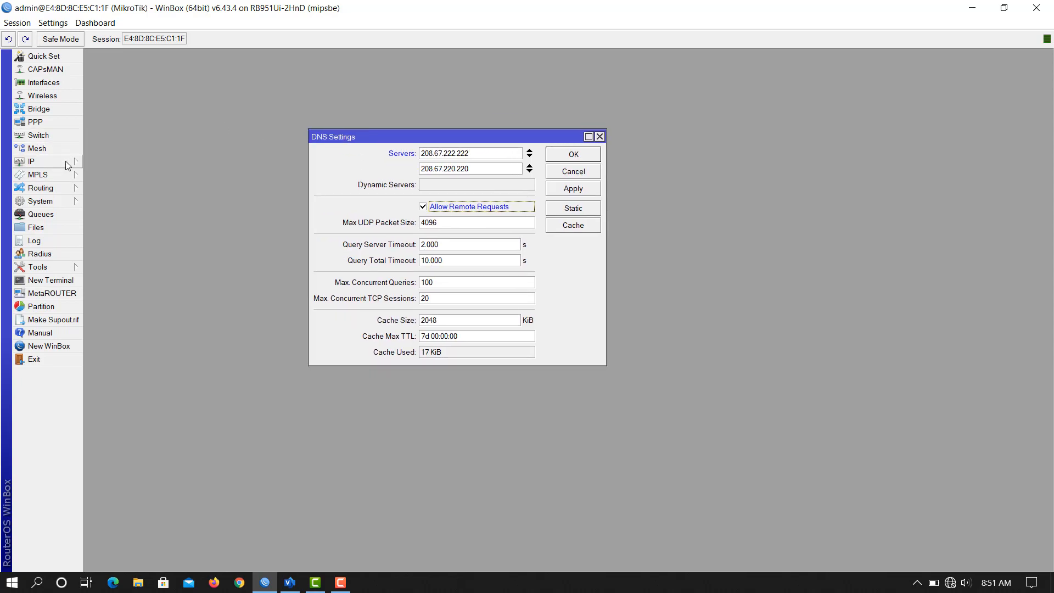
{"action": "left_click", "coordinate": [65, 162]}
{"action": "left_click", "coordinate": [117, 192]}
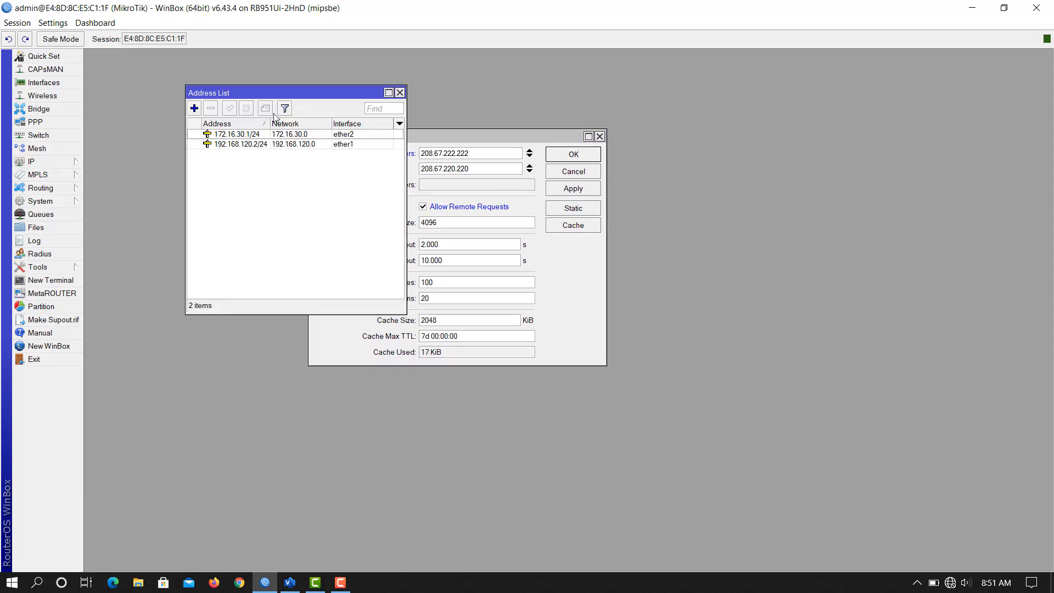
{"action": "left_click_drag", "start_coordinate": [272, 93], "coordinate": [227, 97]}
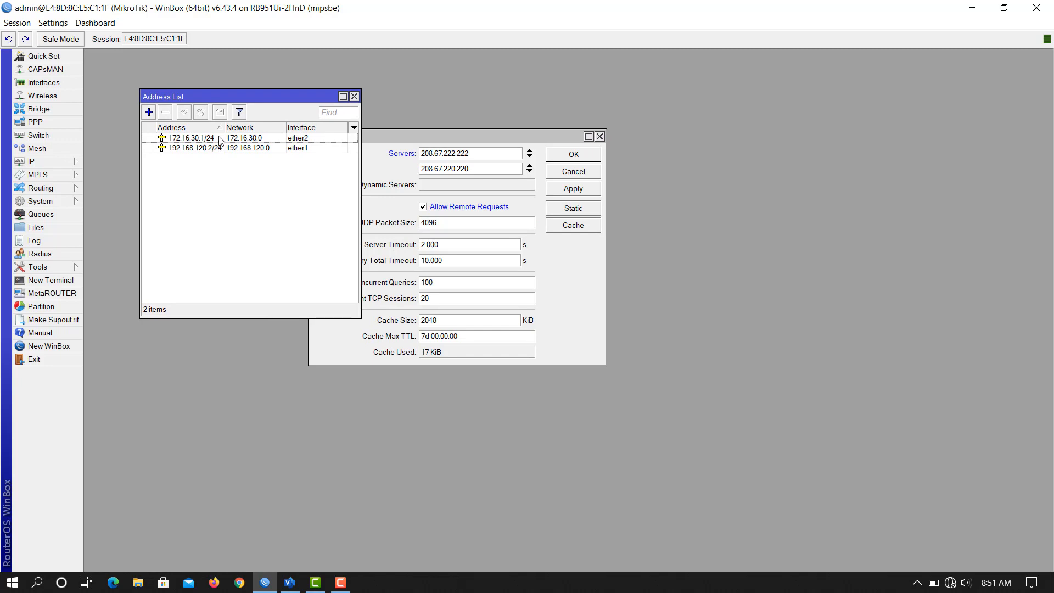
{"action": "left_click", "coordinate": [220, 139]}
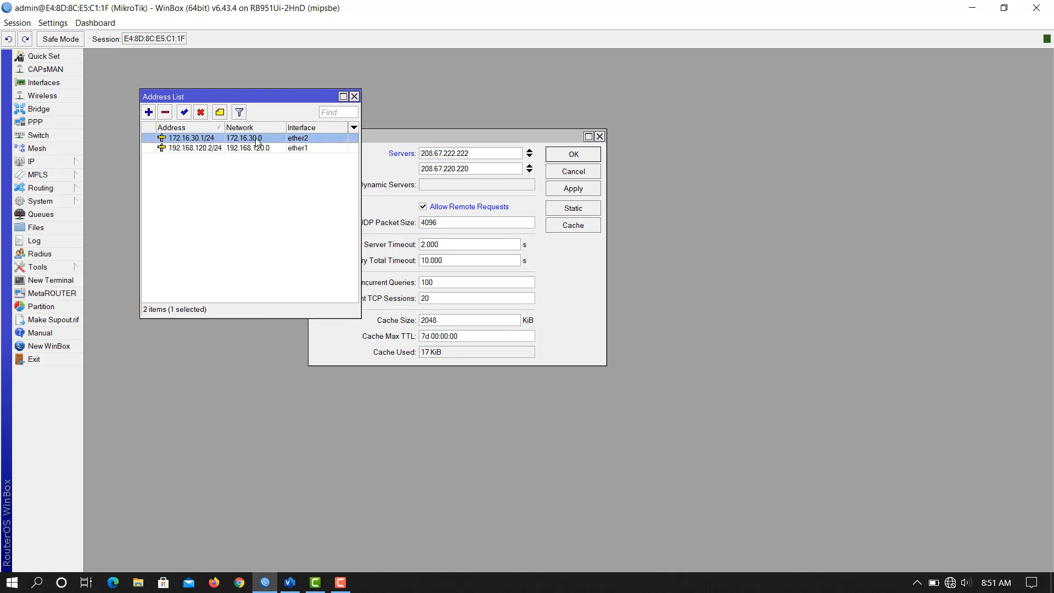
{"action": "left_click_drag", "start_coordinate": [499, 136], "coordinate": [582, 118]}
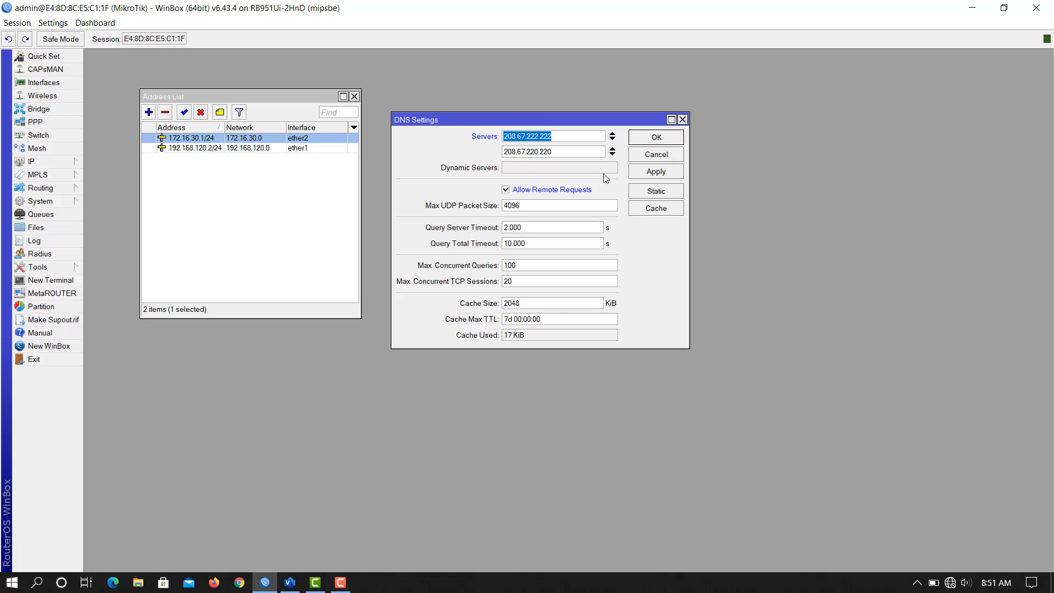
{"action": "left_click", "coordinate": [674, 141]}
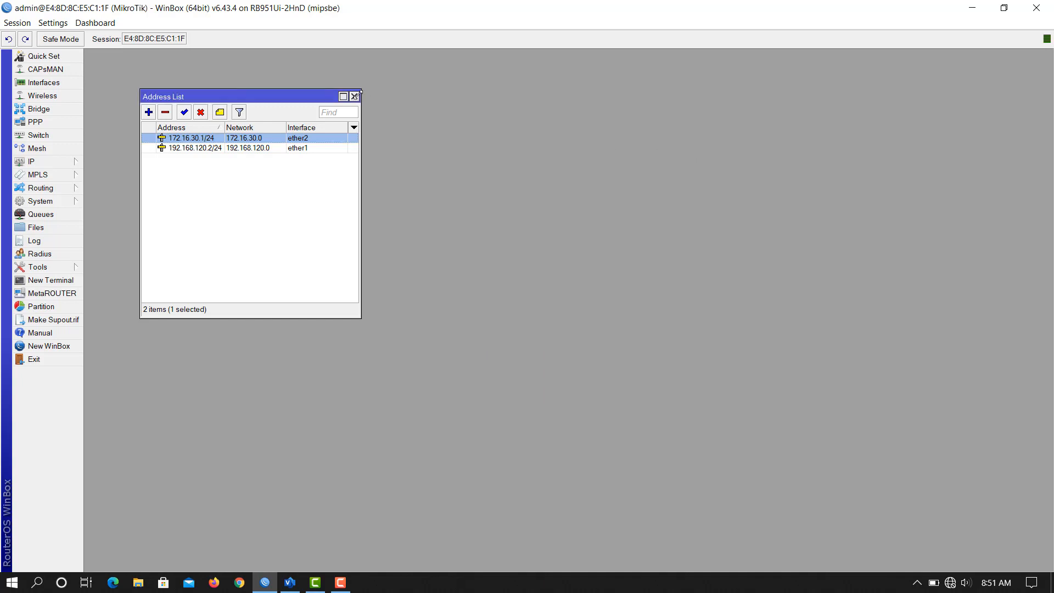
{"action": "left_click", "coordinate": [356, 96]}
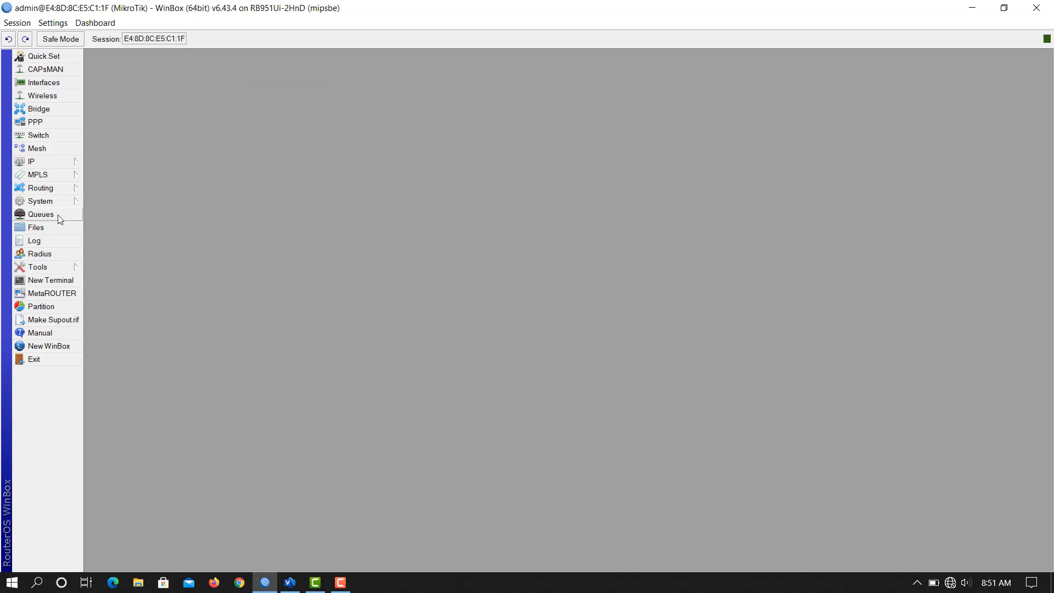
Test name resolution by pinging google.com from a new terminal, stop the ping, and close the terminal
{"action": "left_click", "coordinate": [51, 280]}
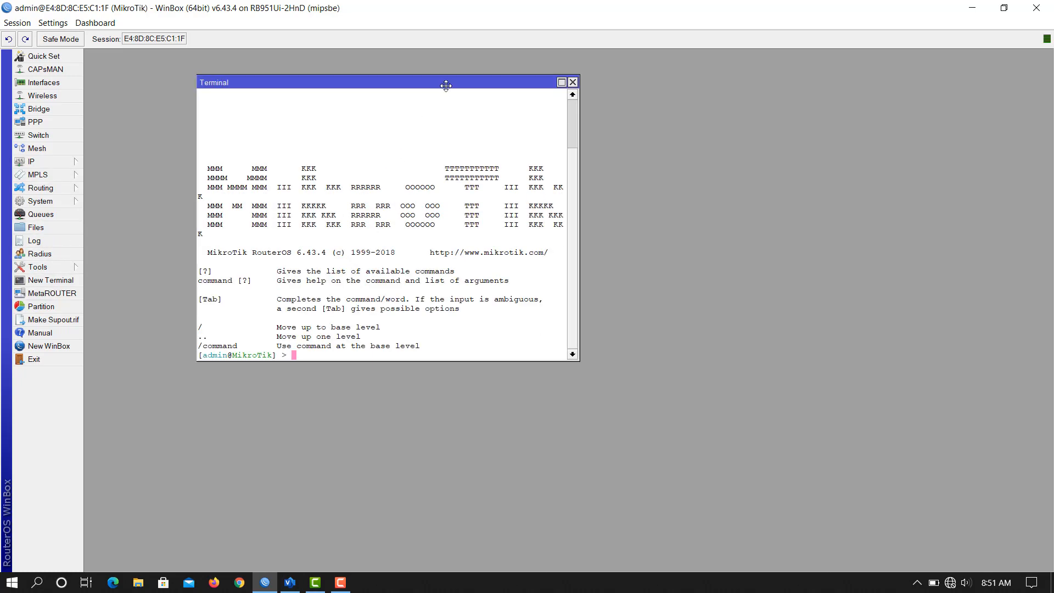
{"action": "left_click_drag", "start_coordinate": [447, 85], "coordinate": [461, 112]}
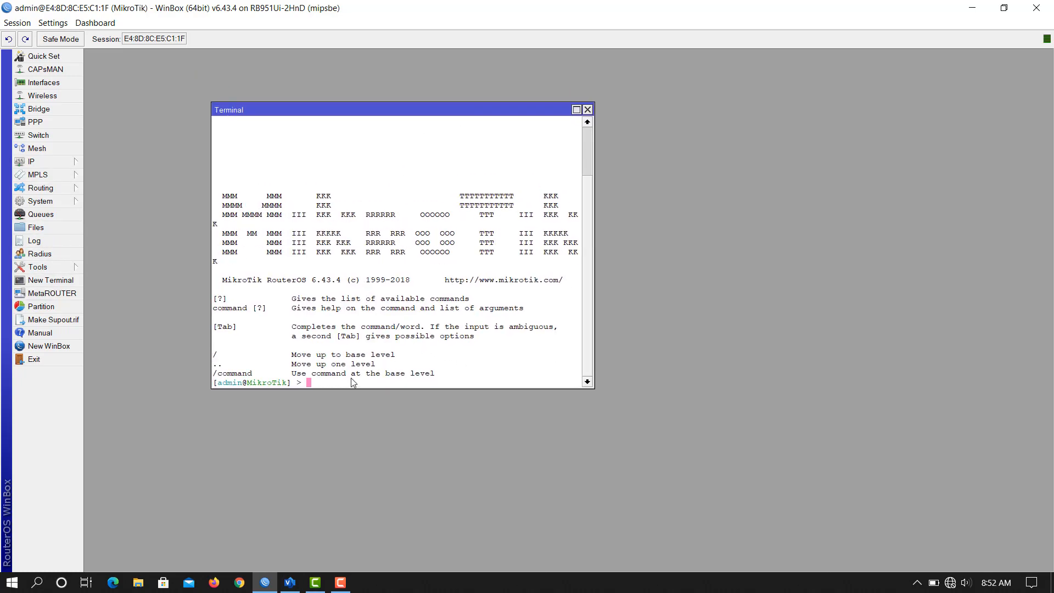
{"action": "type", "text": "ping google.com"}
{"action": "key", "text": "Return"}
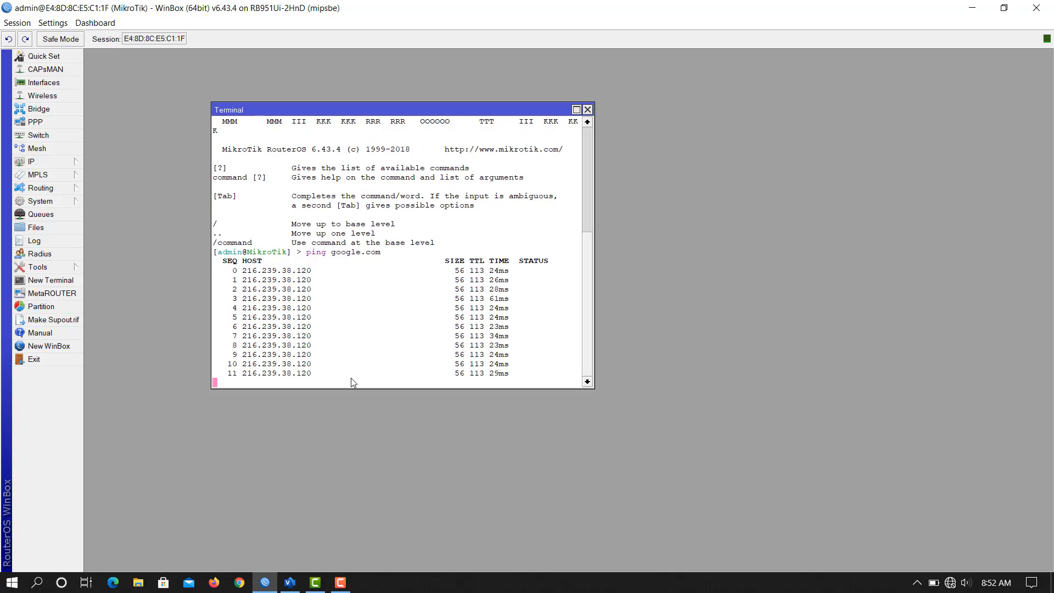
{"action": "key", "text": "ctrl+c"}
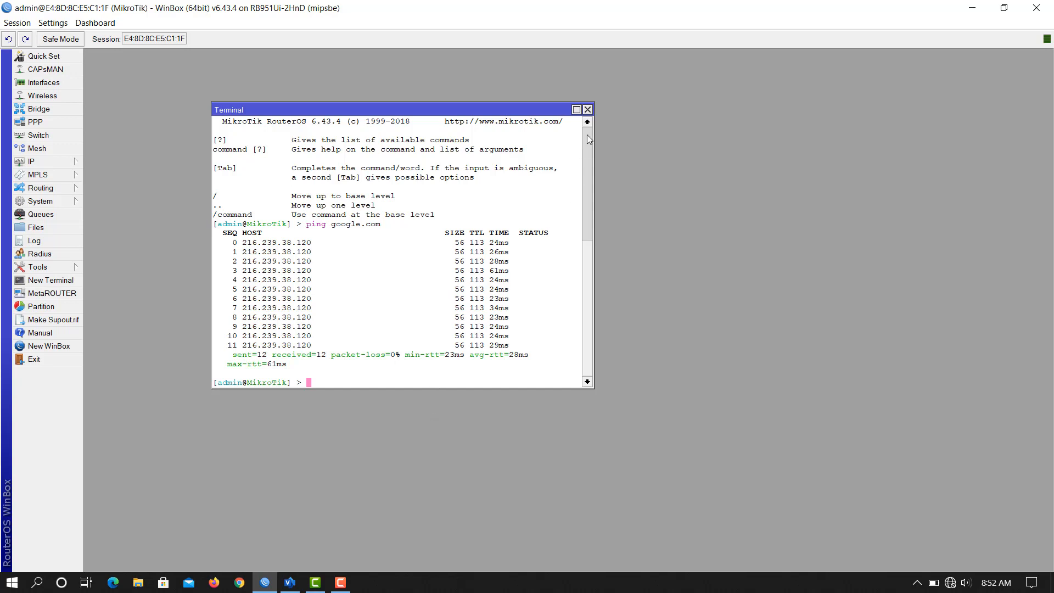
{"action": "left_click", "coordinate": [588, 109]}
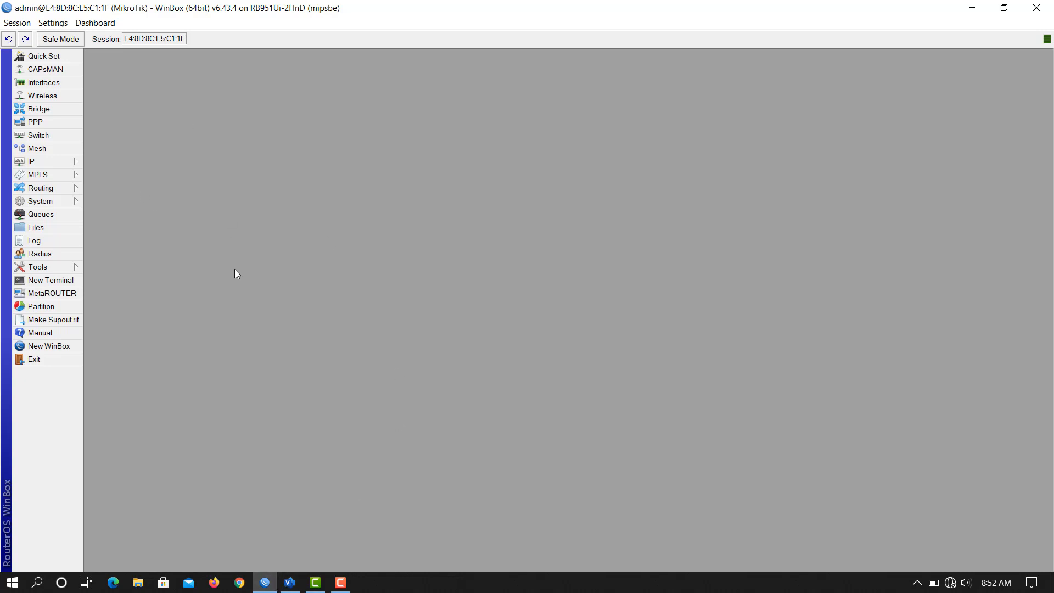
Open the IP firewall's NAT rule list and move its window to a clear area of the workspace
{"action": "left_click", "coordinate": [77, 164]}
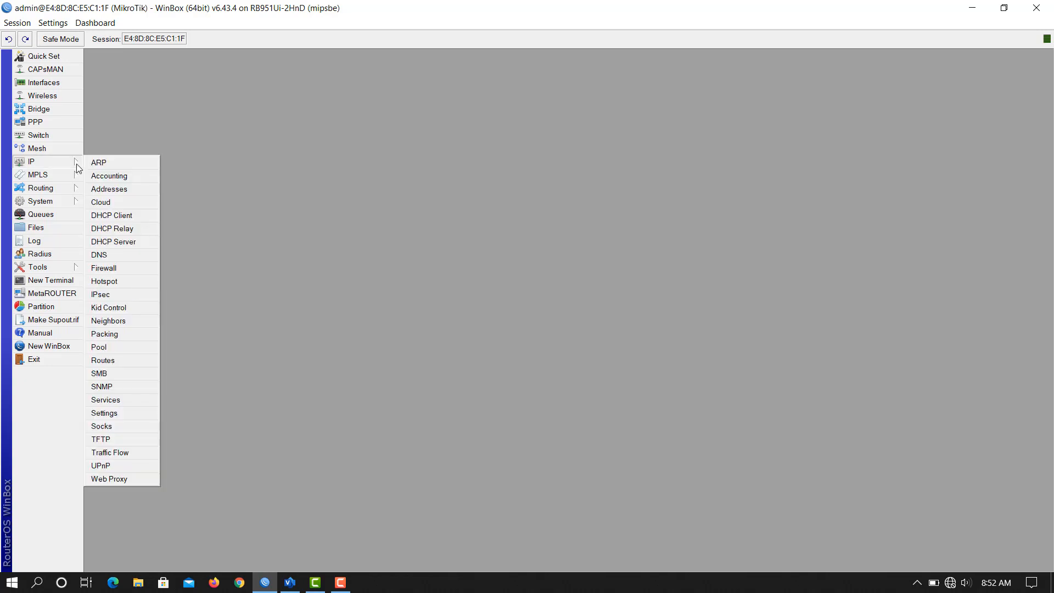
{"action": "left_click", "coordinate": [296, 211]}
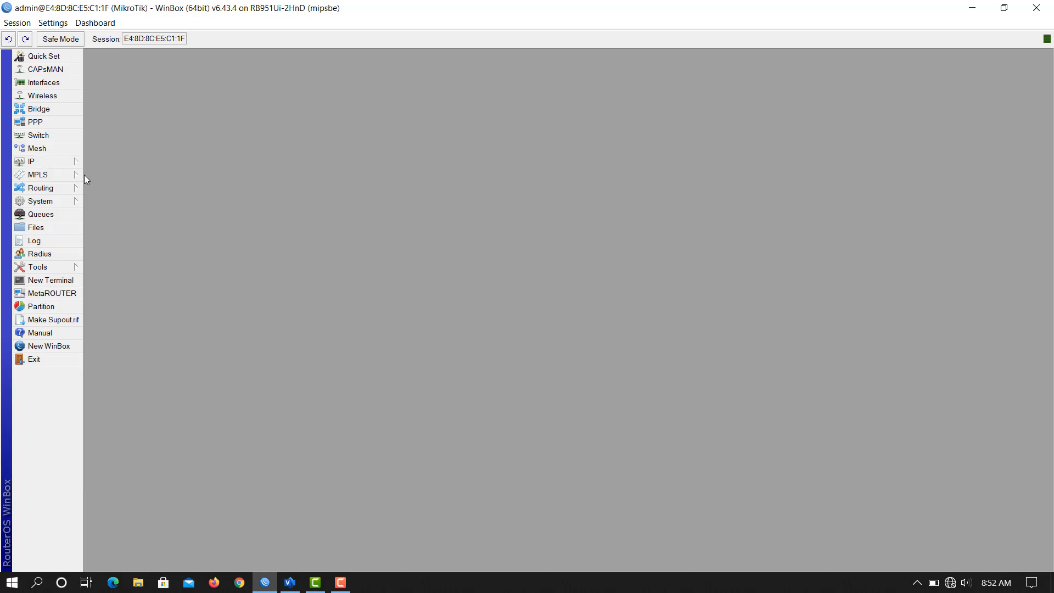
{"action": "left_click", "coordinate": [60, 160]}
{"action": "left_click", "coordinate": [137, 270]}
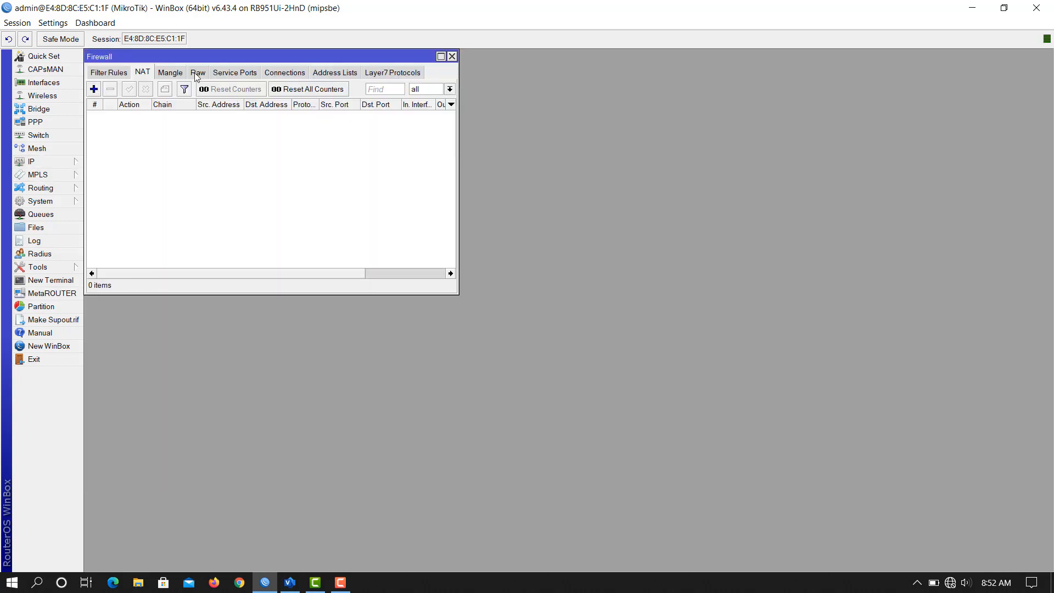
{"action": "left_click_drag", "start_coordinate": [187, 56], "coordinate": [315, 70]}
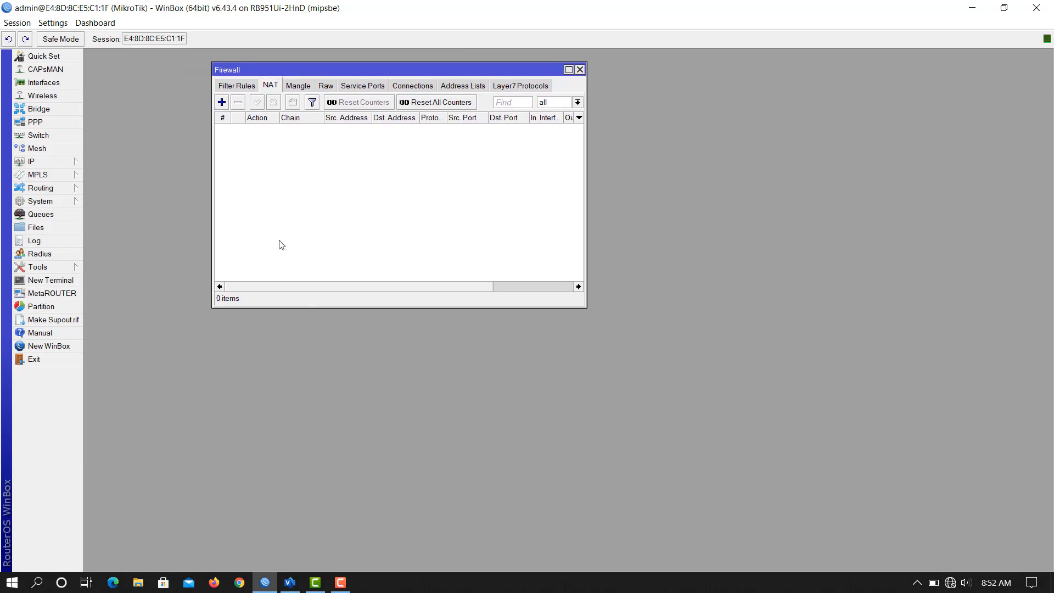
{"action": "left_click", "coordinate": [222, 104]}
{"action": "left_click_drag", "start_coordinate": [262, 150], "coordinate": [325, 146]}
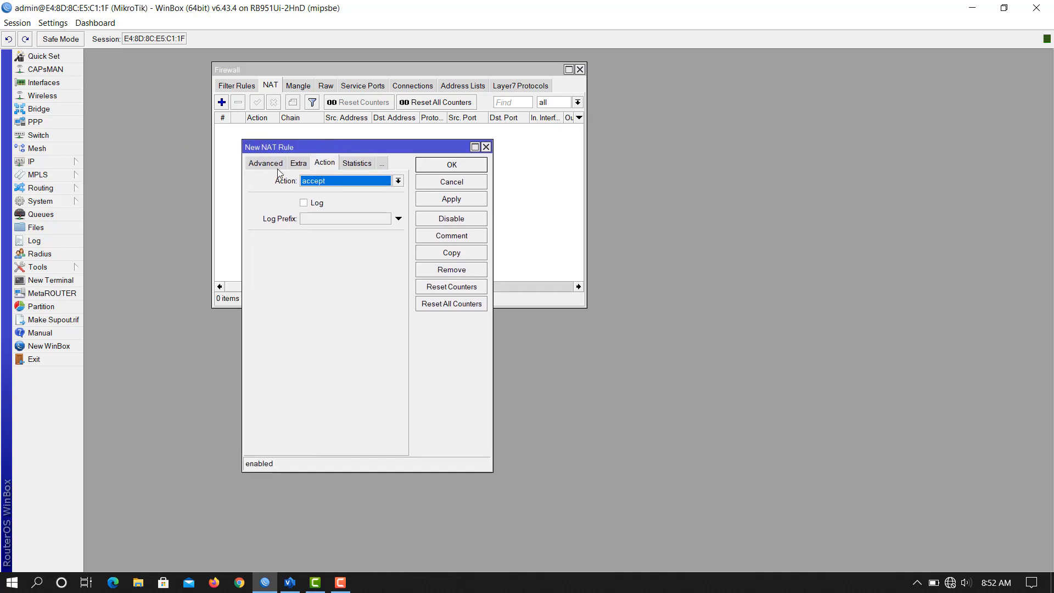
{"action": "left_click", "coordinate": [486, 147]}
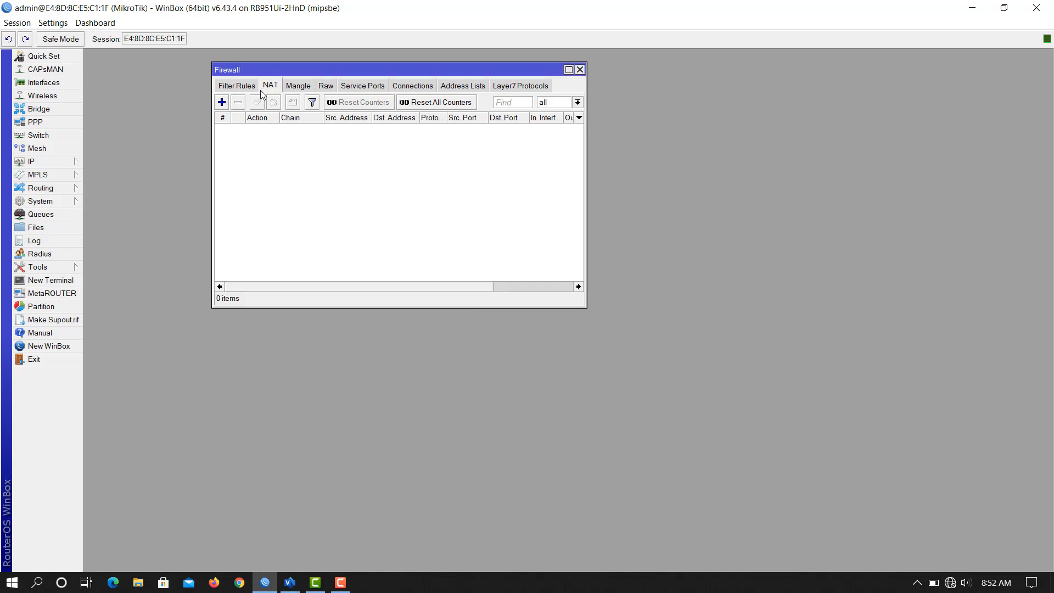
Start a new NAT rule and set its chain to srcnat in the general settings
{"action": "left_click", "coordinate": [221, 102]}
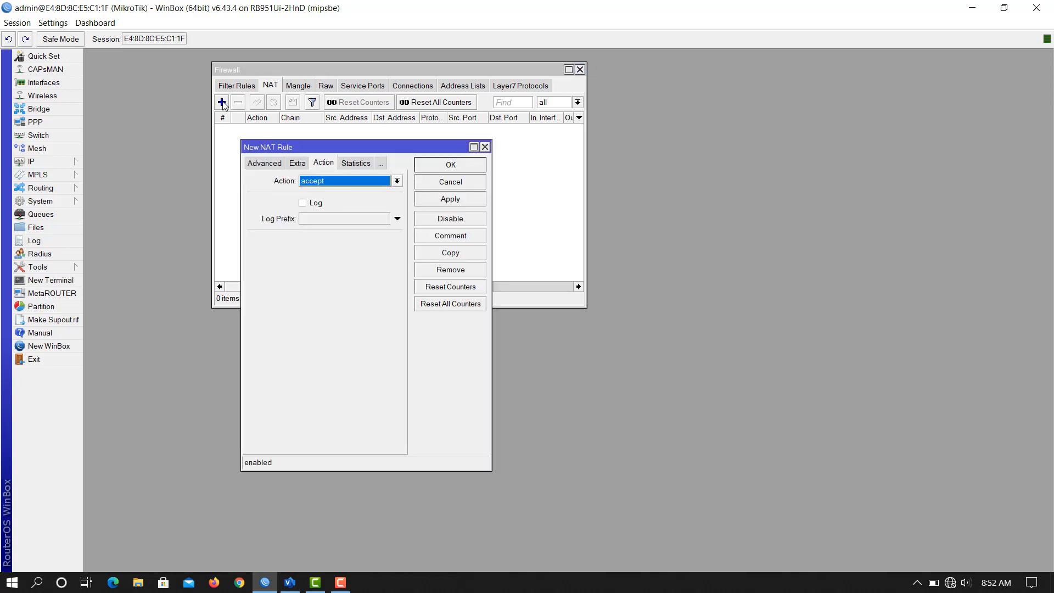
{"action": "left_click", "coordinate": [262, 164]}
{"action": "left_click", "coordinate": [258, 163]}
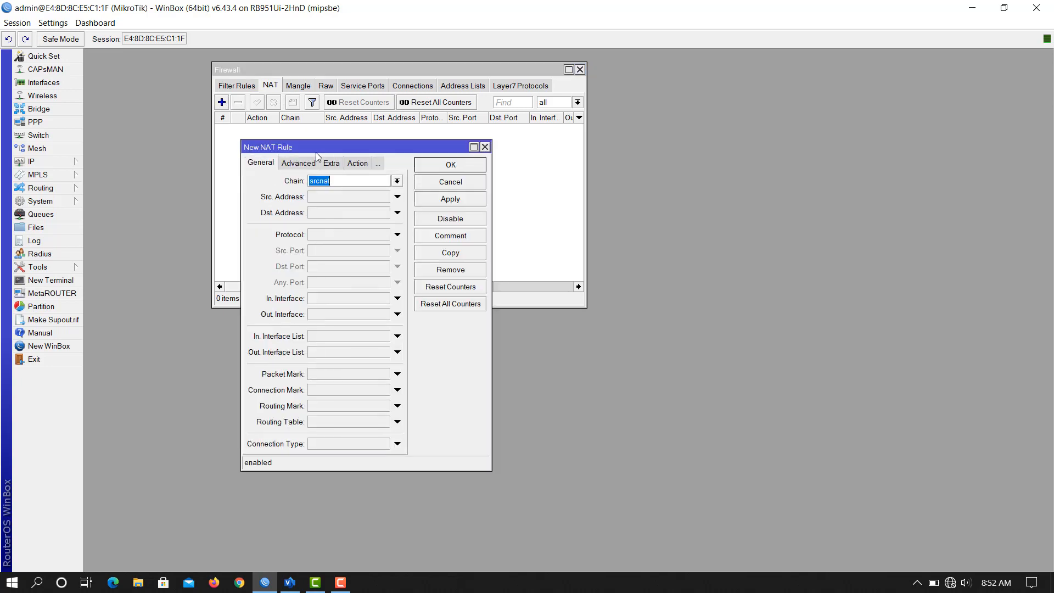
{"action": "left_click_drag", "start_coordinate": [316, 148], "coordinate": [264, 134]}
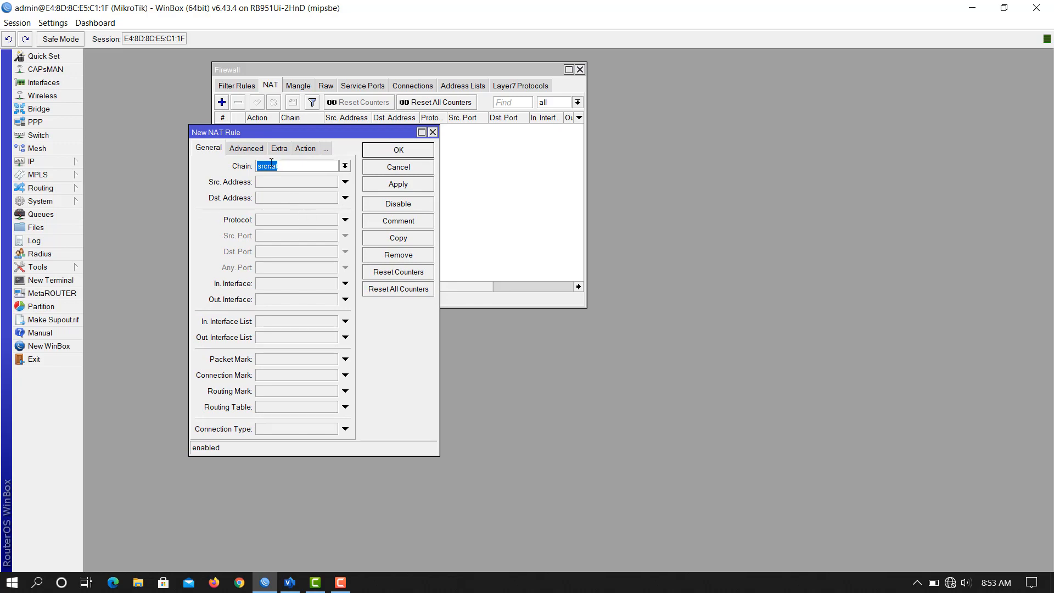
{"action": "left_click", "coordinate": [345, 166]}
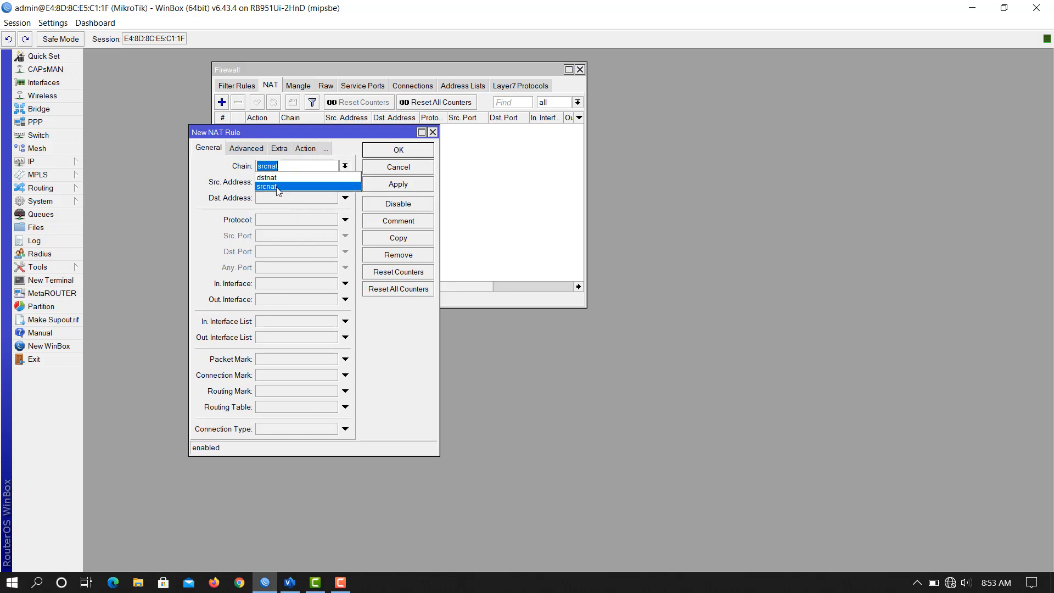
{"action": "left_click", "coordinate": [277, 186]}
{"action": "left_click", "coordinate": [283, 167]}
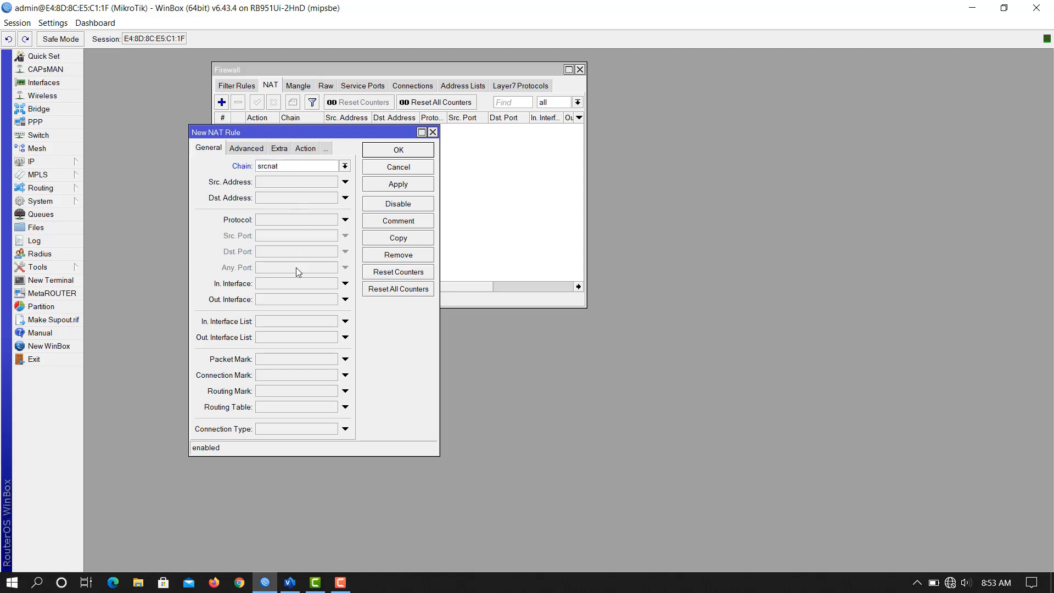
Set the NAT rule's outgoing interface to ether1 and move the rule window aside
{"action": "left_click", "coordinate": [279, 301]}
{"action": "left_click", "coordinate": [331, 300]}
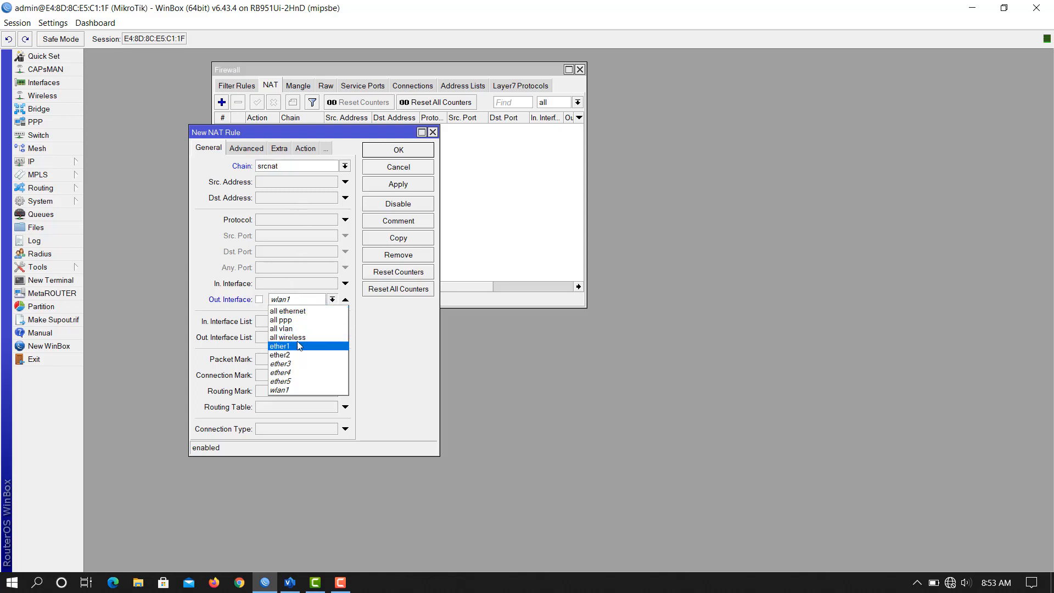
{"action": "left_click", "coordinate": [296, 347]}
{"action": "left_click_drag", "start_coordinate": [317, 135], "coordinate": [559, 117]}
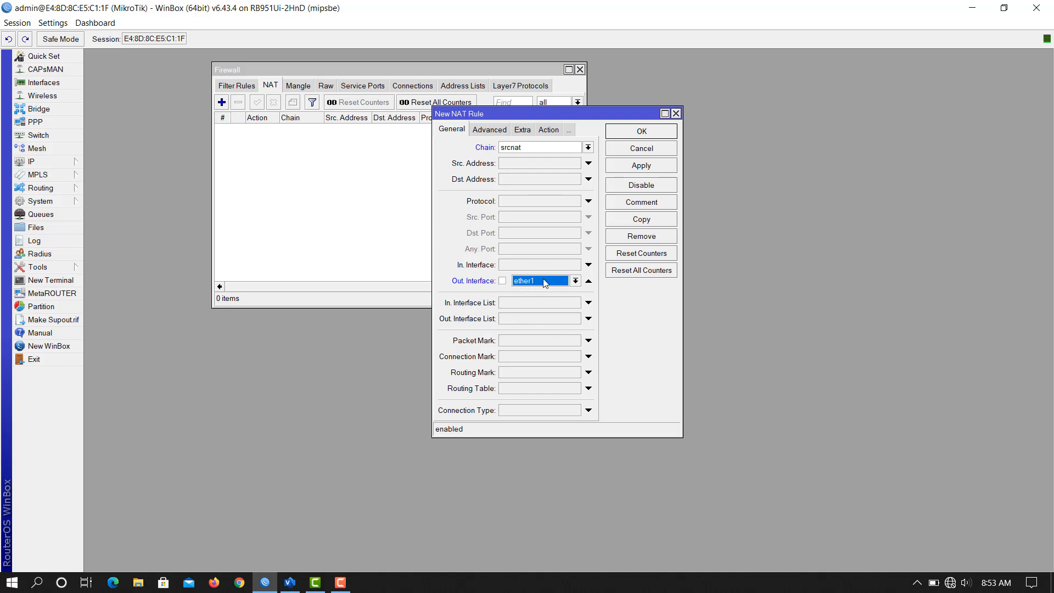
Set the NAT rule's action to masquerade and save the rule
{"action": "left_click", "coordinate": [549, 130]}
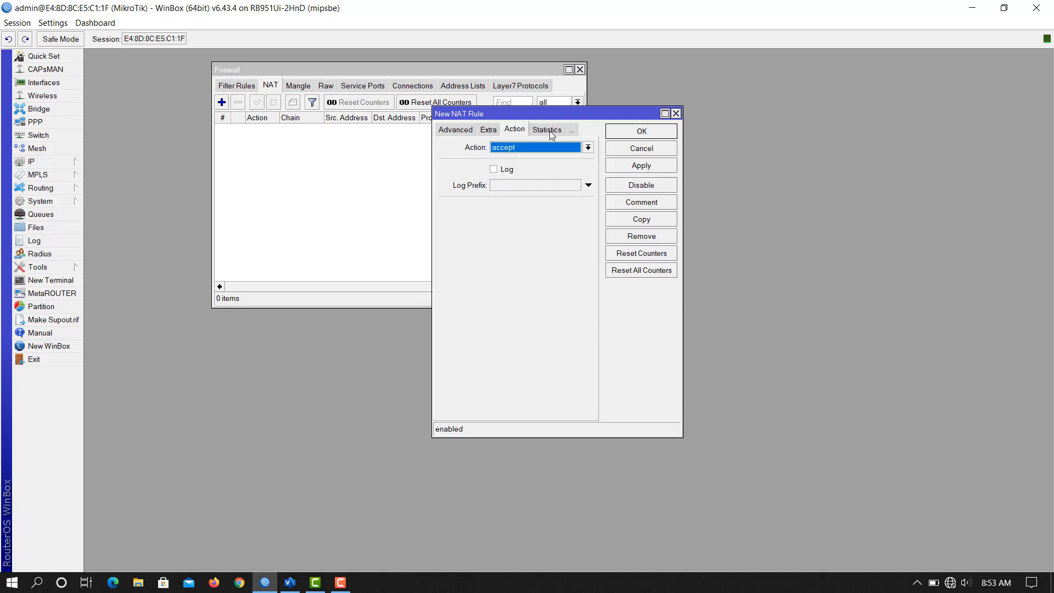
{"action": "left_click", "coordinate": [545, 151]}
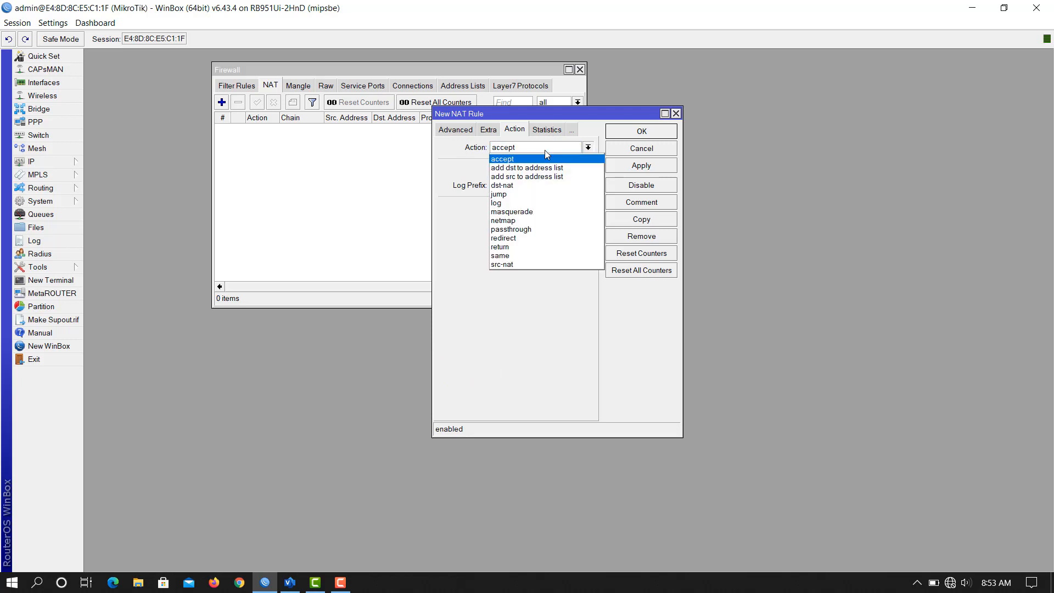
{"action": "left_click", "coordinate": [525, 212]}
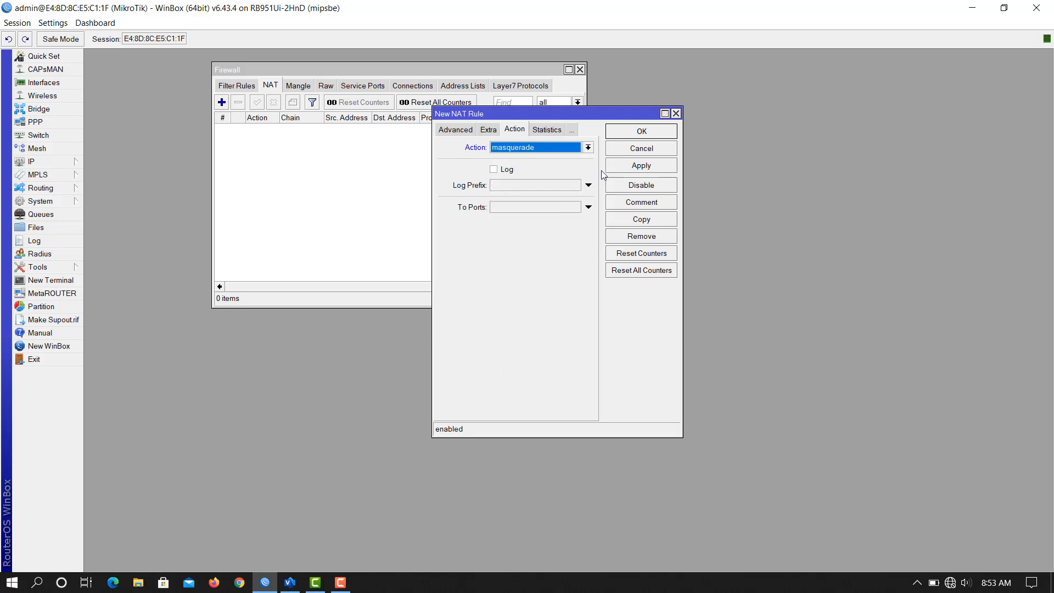
{"action": "left_click", "coordinate": [641, 131]}
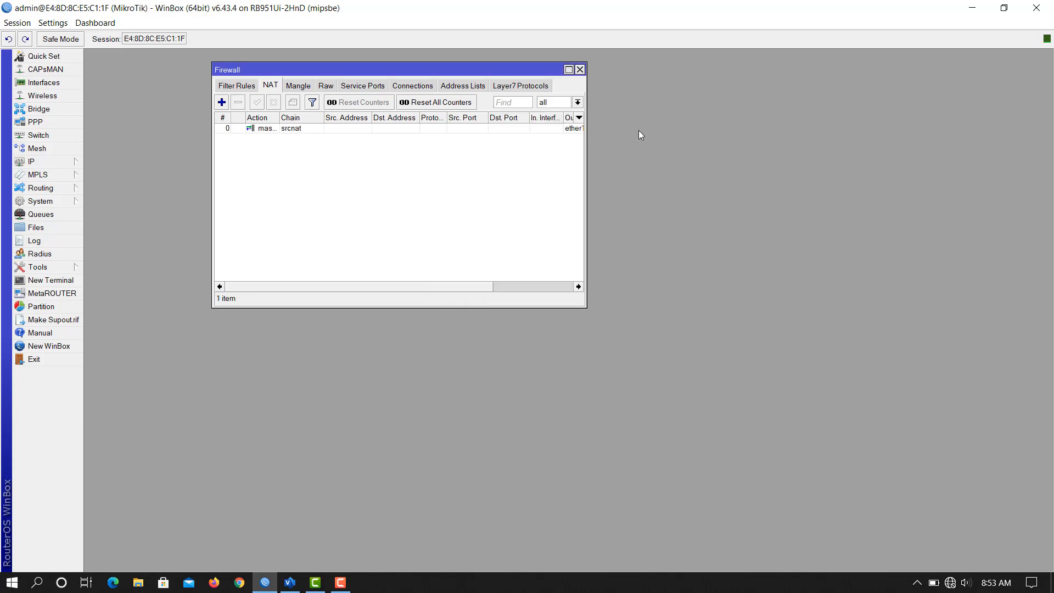
Widen the Firewall window to examine all columns of the new NAT rule, and close the window
{"action": "left_click_drag", "start_coordinate": [587, 183], "coordinate": [820, 185]}
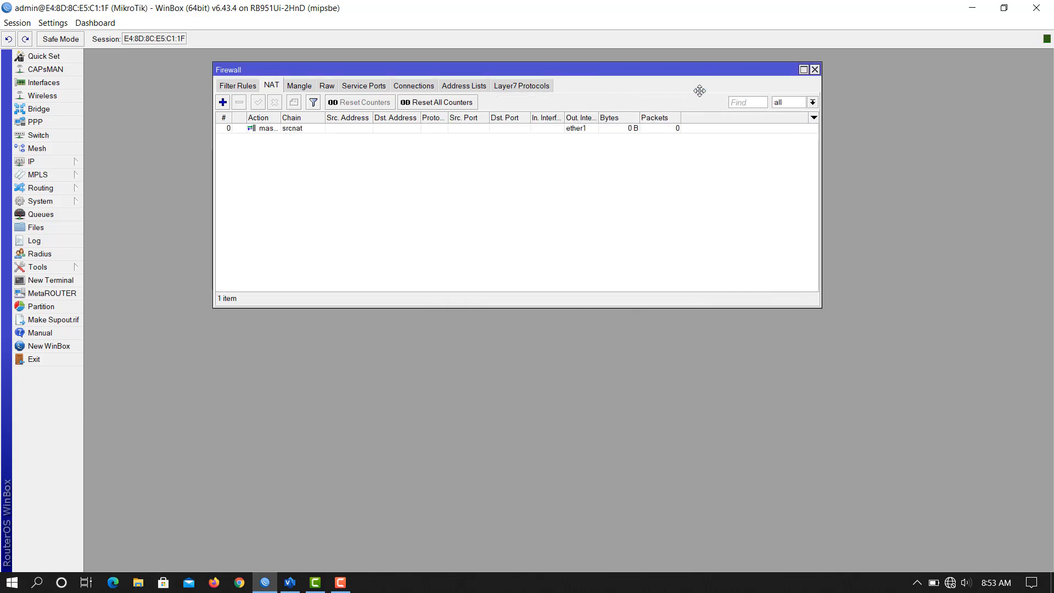
{"action": "left_click_drag", "start_coordinate": [714, 70], "coordinate": [708, 97]}
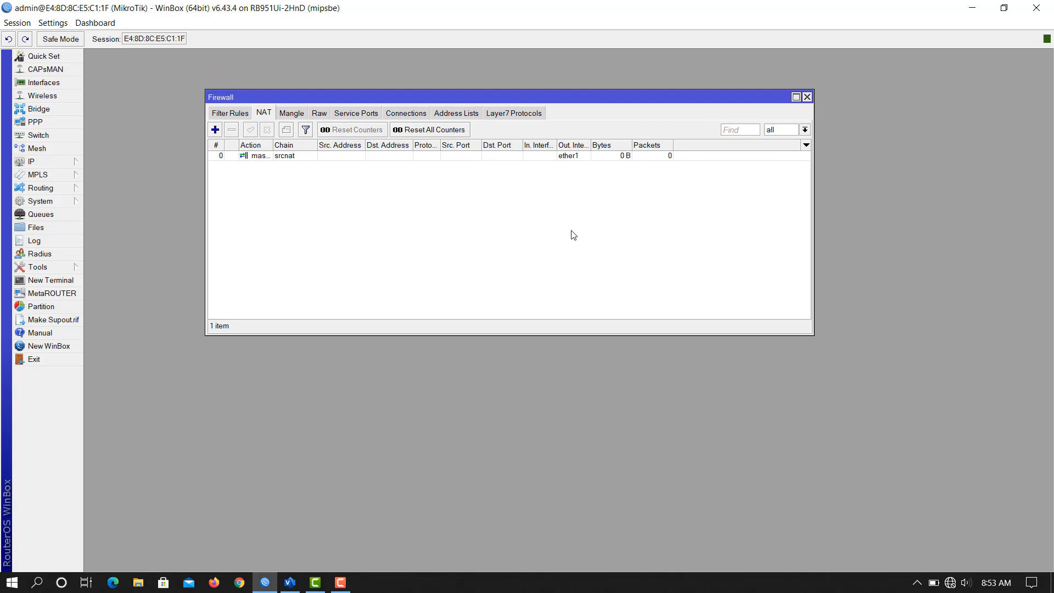
{"action": "left_click", "coordinate": [807, 97]}
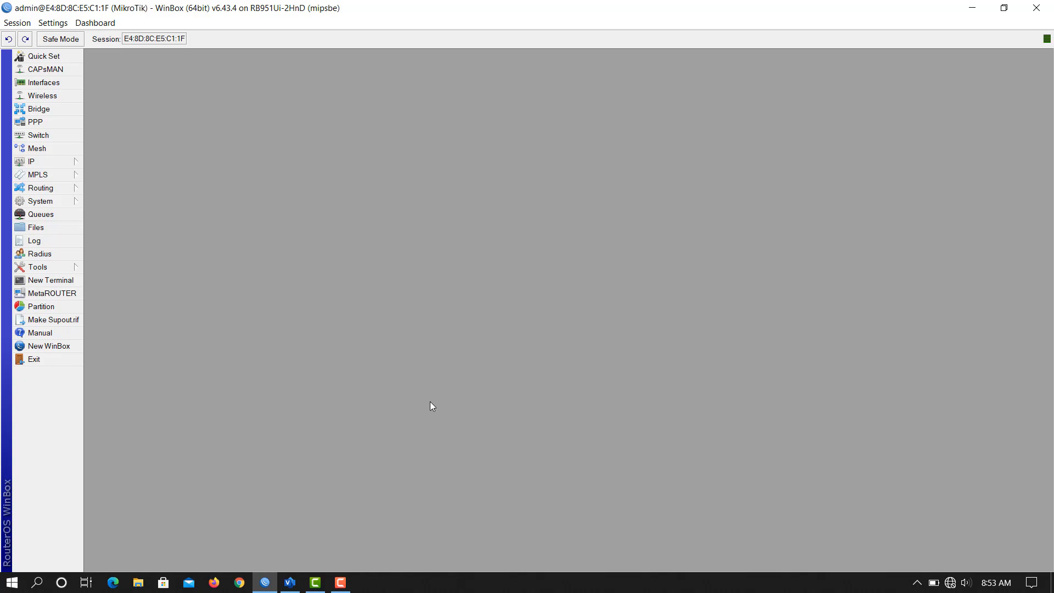
Open the Windows network adapter list from the Network & Internet settings and arrange the windows clearly
{"action": "right_click", "coordinate": [949, 578]}
{"action": "left_click", "coordinate": [948, 567]}
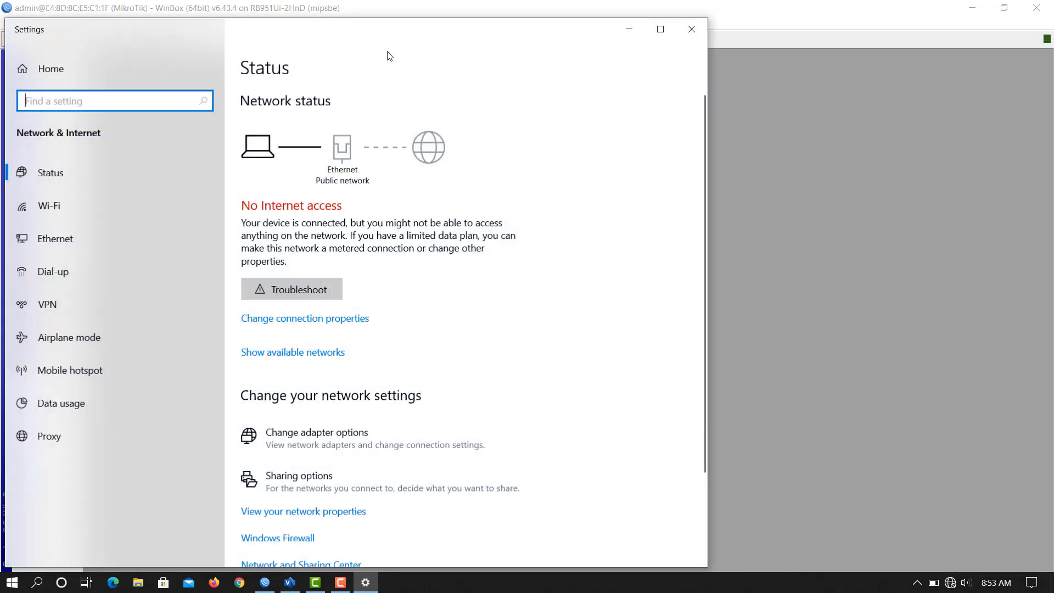
{"action": "left_click_drag", "start_coordinate": [395, 32], "coordinate": [567, 12]}
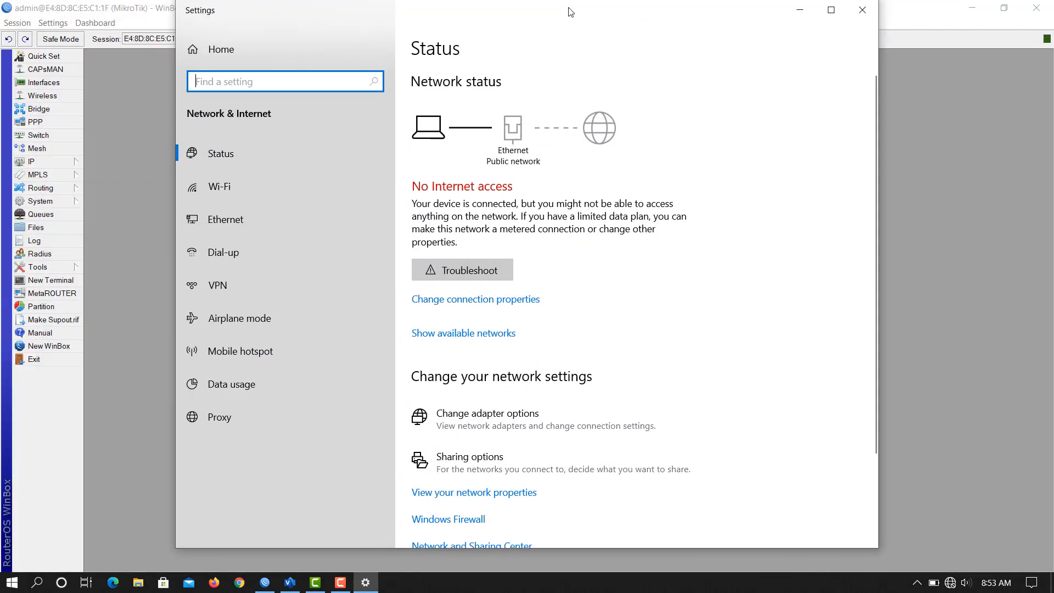
{"action": "left_click", "coordinate": [499, 416]}
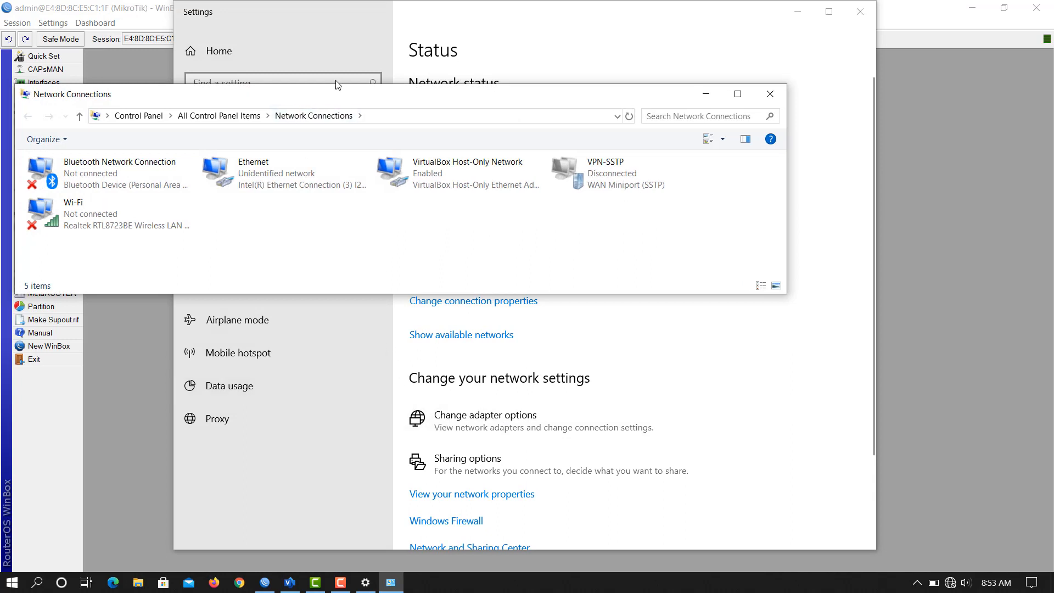
{"action": "left_click_drag", "start_coordinate": [336, 94], "coordinate": [374, 75]}
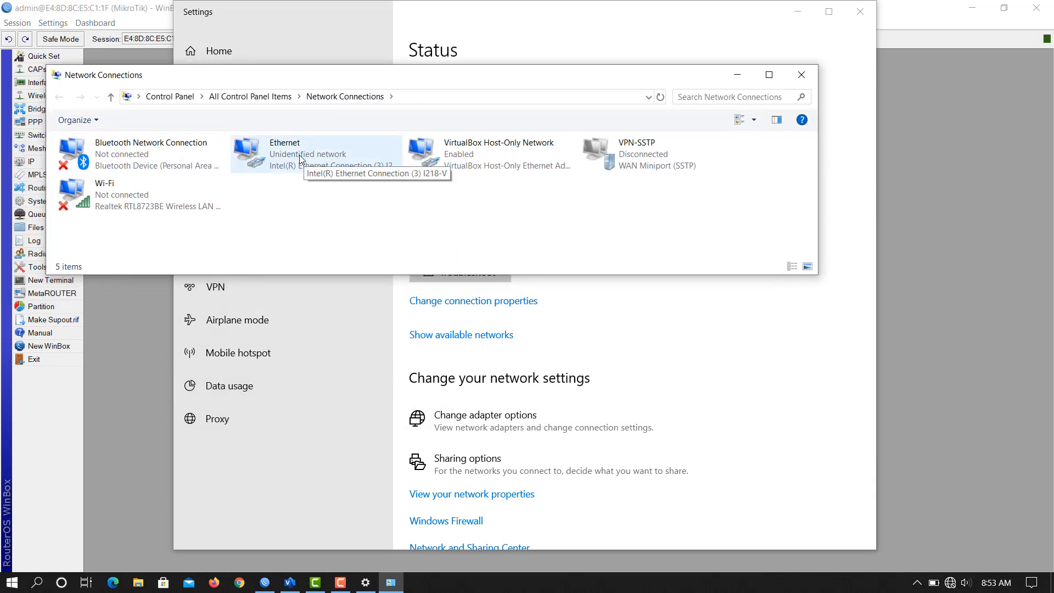
Open the Ethernet adapter's Internet Protocol Version 4 properties and switch it to a manually specified IP address
{"action": "double_click", "coordinate": [291, 156]}
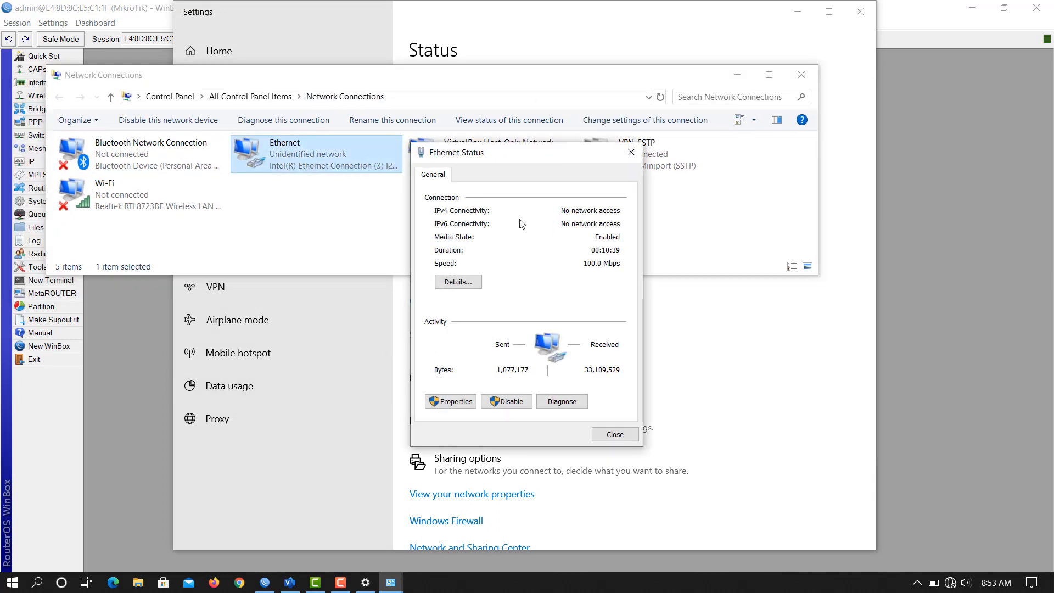
{"action": "left_click", "coordinate": [449, 401]}
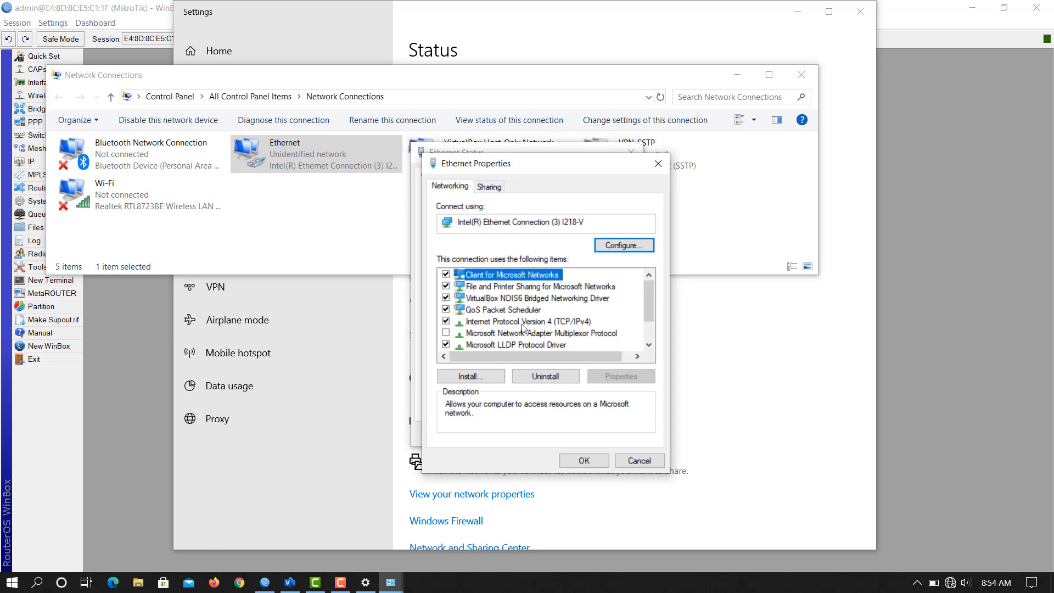
{"action": "double_click", "coordinate": [526, 325]}
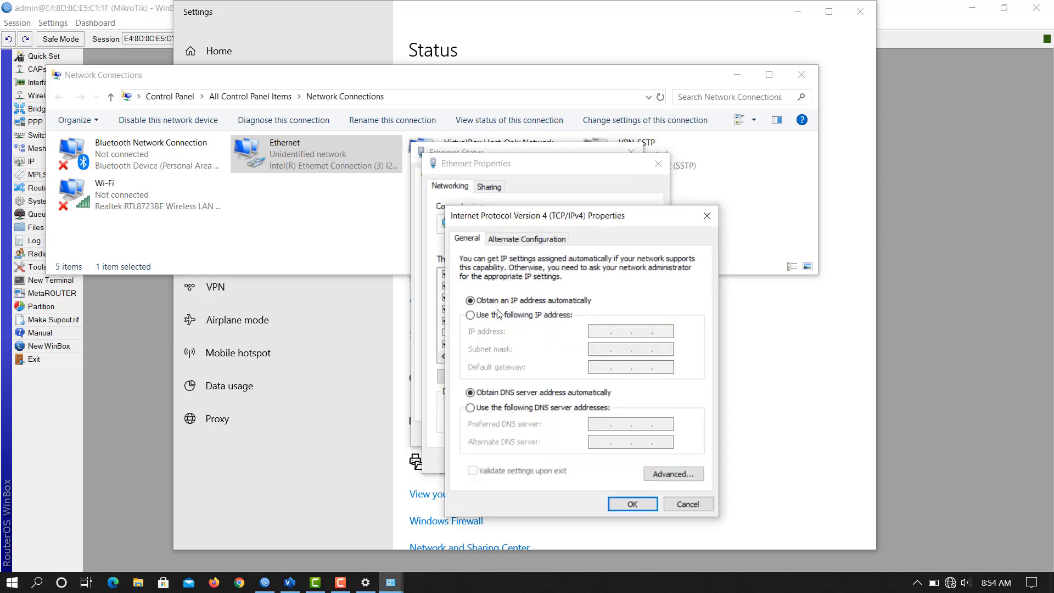
{"action": "left_click", "coordinate": [482, 316]}
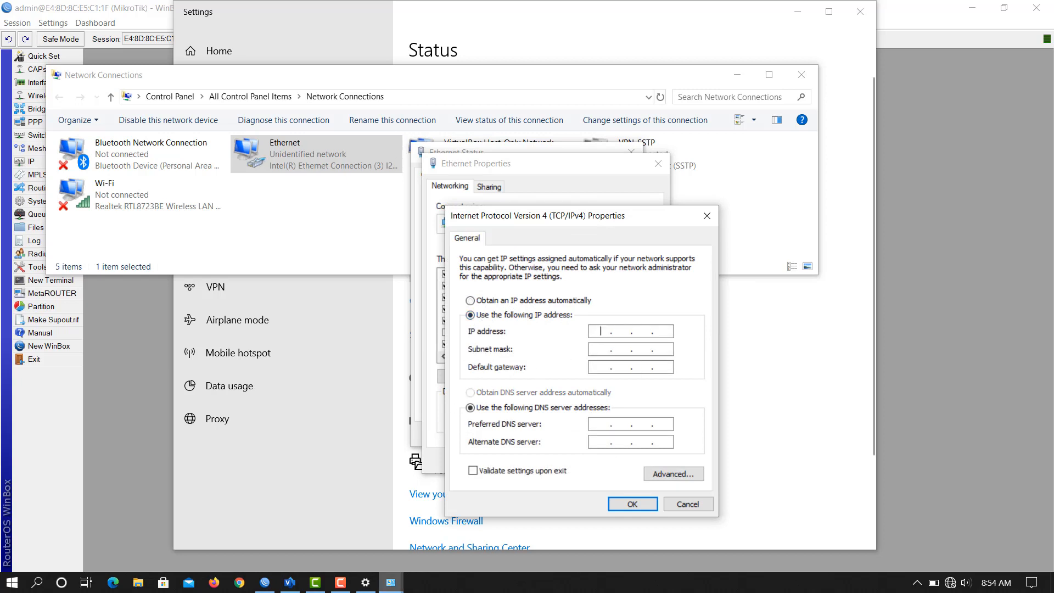
Bring up the Topologi diagram in Visio and place the IPv4 properties dialog beside it for reference
{"action": "left_click", "coordinate": [291, 583]}
{"action": "left_click_drag", "start_coordinate": [837, 16], "coordinate": [794, 15]}
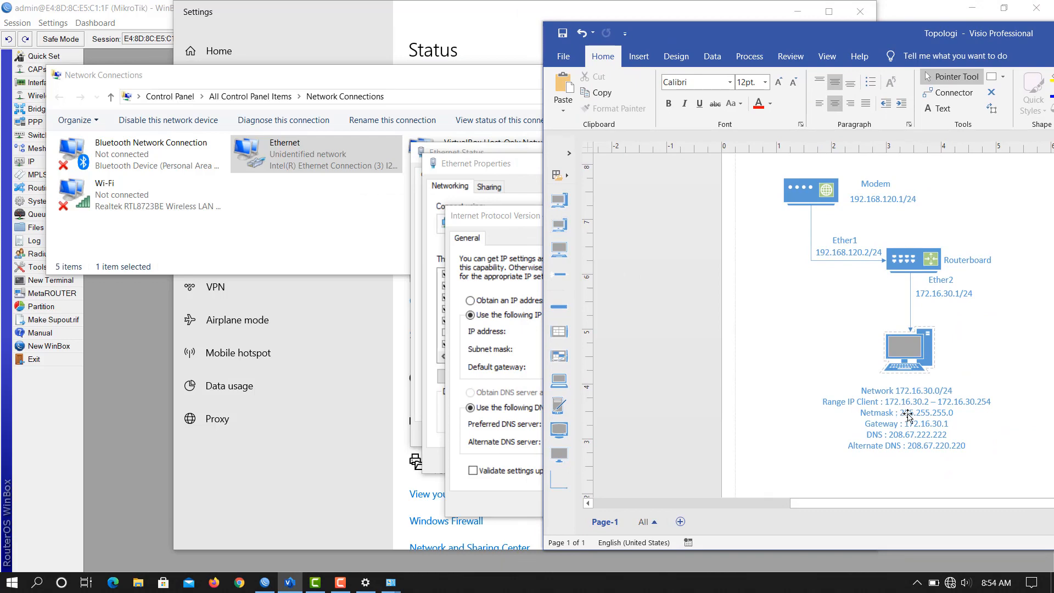
{"action": "left_click_drag", "start_coordinate": [494, 219], "coordinate": [260, 232]}
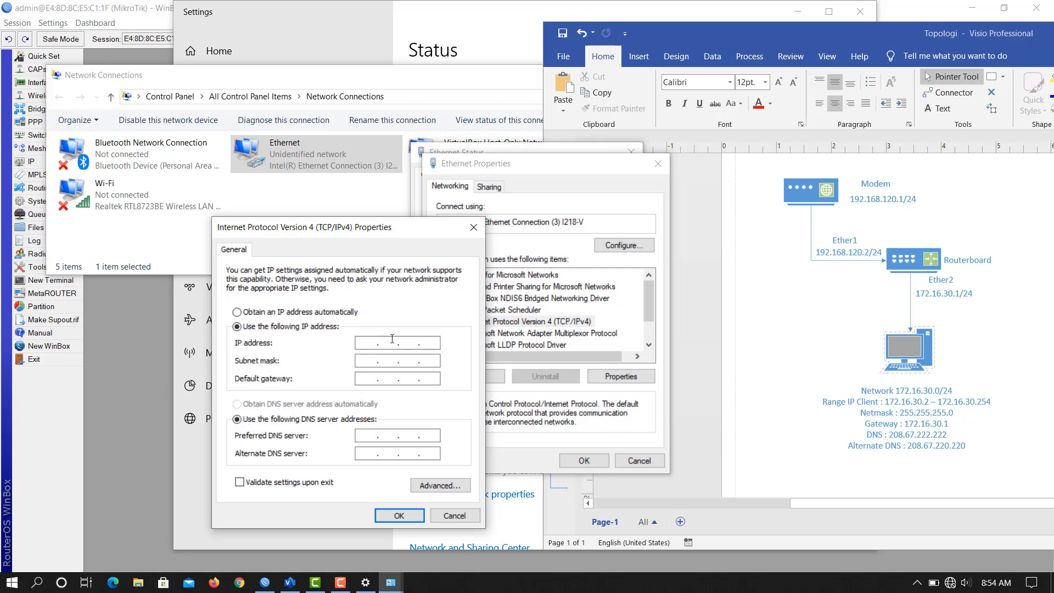
Enter IP address 172.16.30.2, subnet mask 255.255.255.0 and default gateway 172.16.30.1 for the Ethernet adapter
{"action": "type", "text": "72"}
{"action": "type", "text": "16"}
{"action": "type", "text": "2"}
{"action": "key", "text": "Tab"}
{"action": "type", "text": "255.255 . 0"}
{"action": "key", "text": "Tab"}
{"action": "type", "text": "172 . 16 . 30 . 1"}
Set the preferred DNS server to 208.67.222.222 and the alternate DNS server to 208.67.220.220
{"action": "type", "text": "2086722222"}
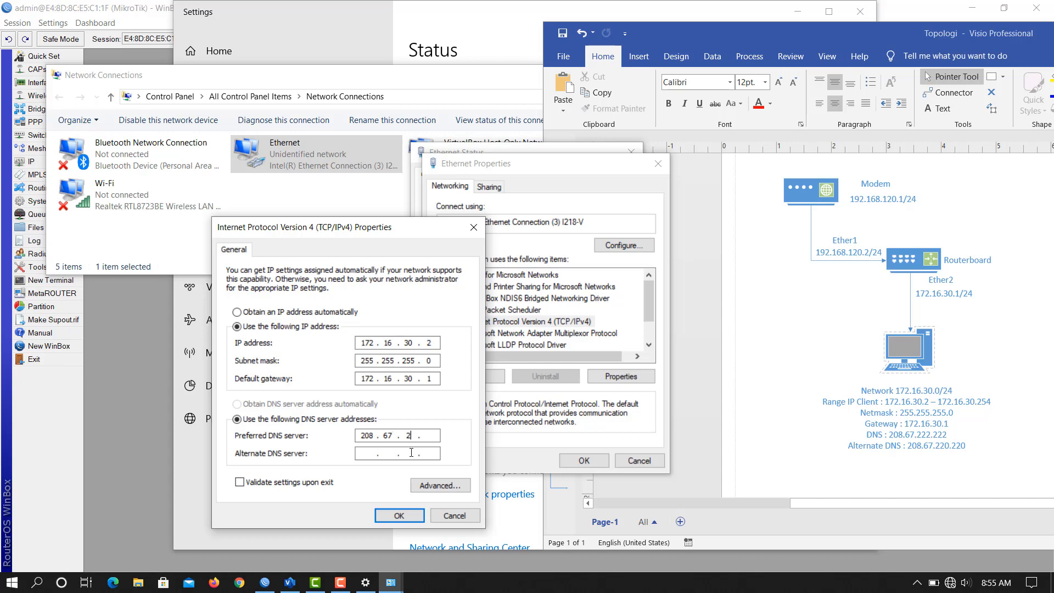
{"action": "type", "text": "2"}
{"action": "type", "text": "208"}
{"action": "type", "text": "67.220"}
{"action": "type", "text": "220 . 220"}
Apply the adapter's IPv4 settings, check the Ethernet connection status, and close its windows
{"action": "left_click", "coordinate": [399, 516]}
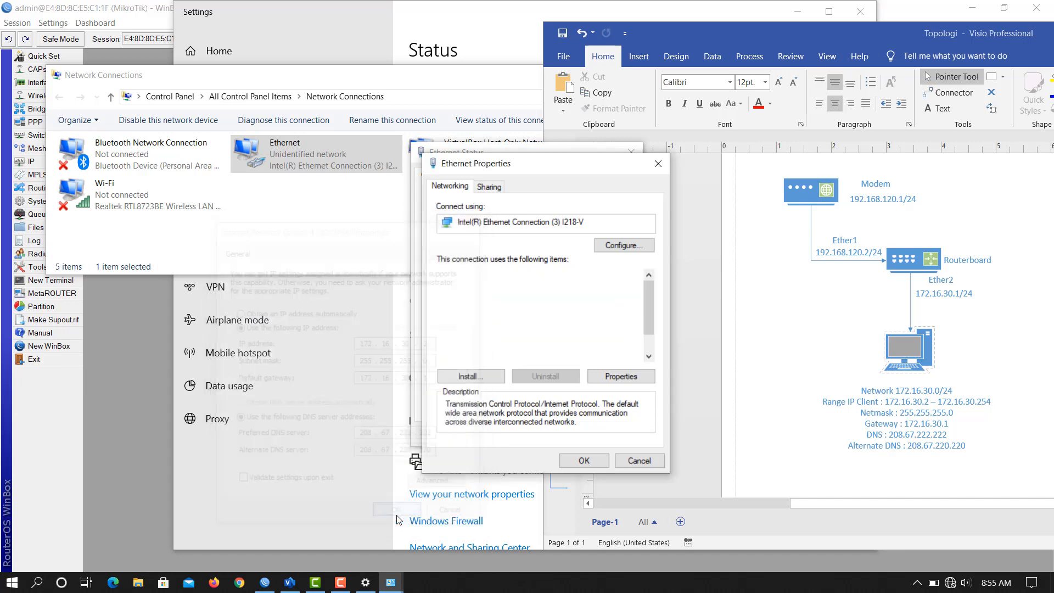
{"action": "left_click", "coordinate": [582, 462]}
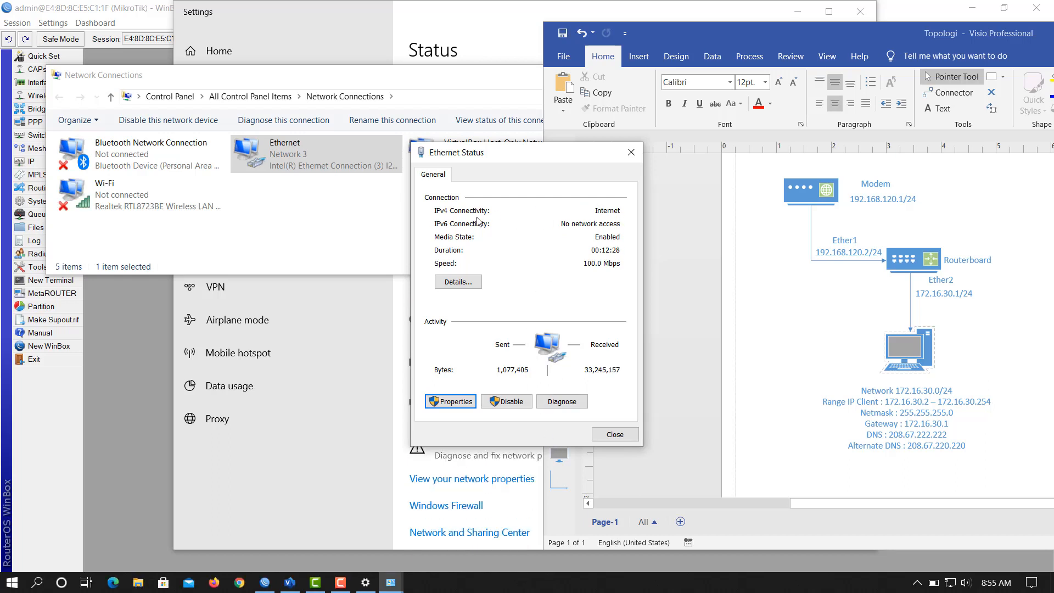
{"action": "left_click_drag", "start_coordinate": [522, 161], "coordinate": [473, 162]}
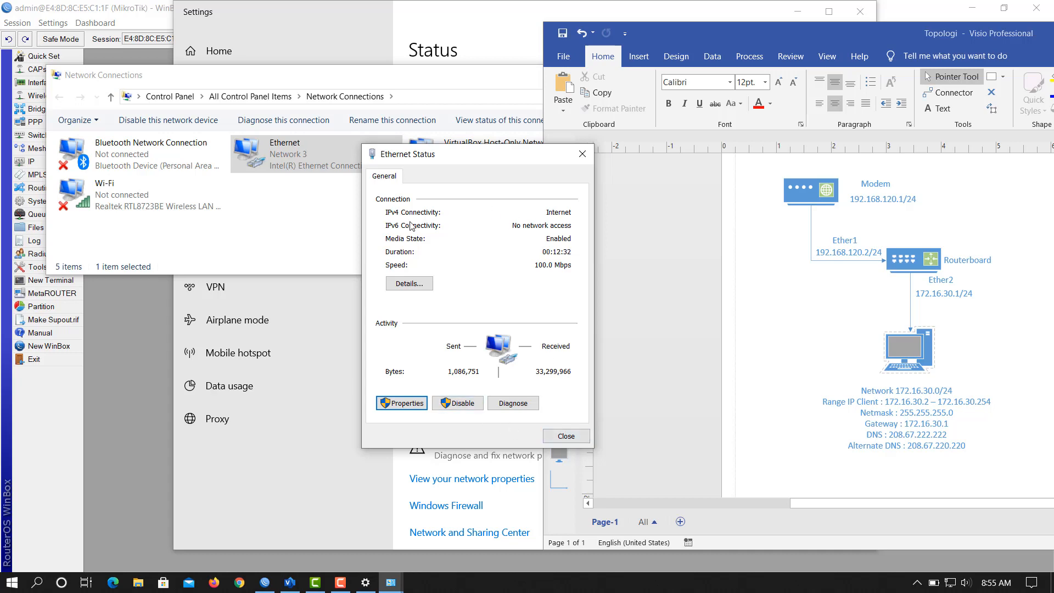
{"action": "left_click", "coordinate": [566, 435]}
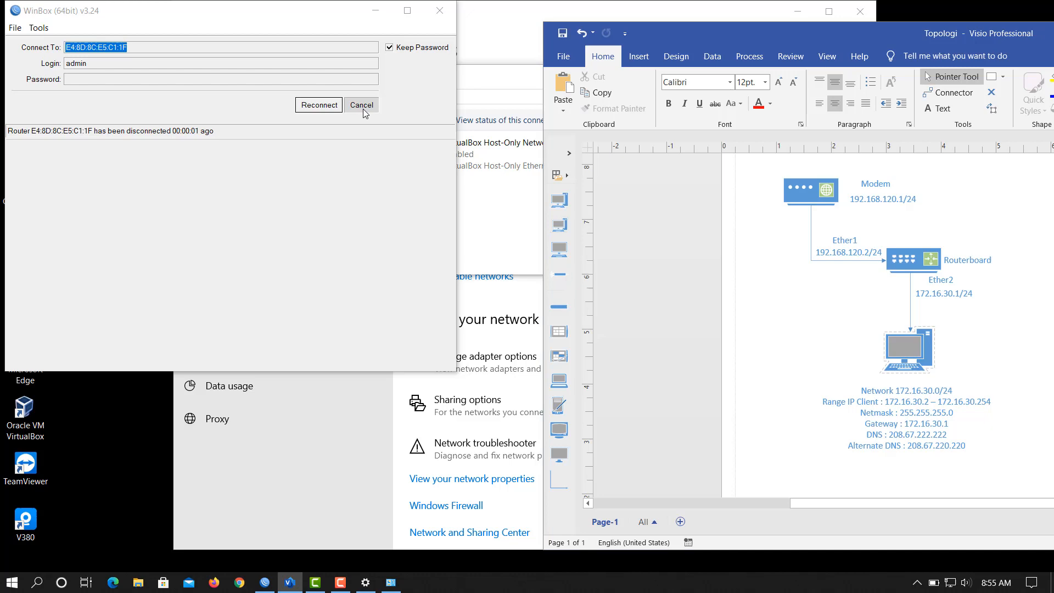
Cancel WinBox's reconnection attempt and clear the WinBox, Network Connections and Settings windows off the desktop
{"action": "left_click", "coordinate": [362, 105]}
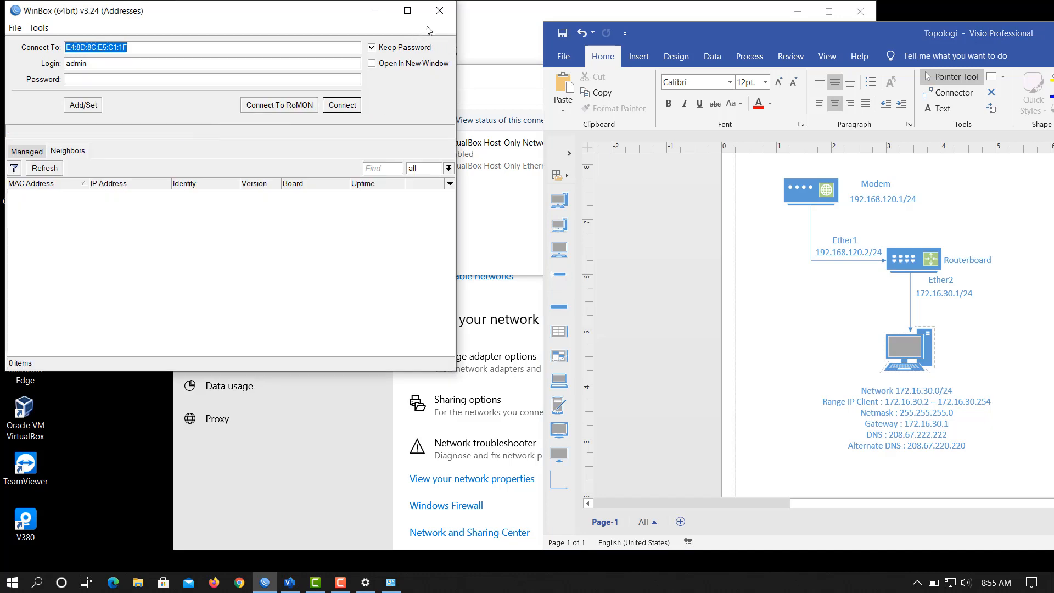
{"action": "left_click", "coordinate": [376, 11]}
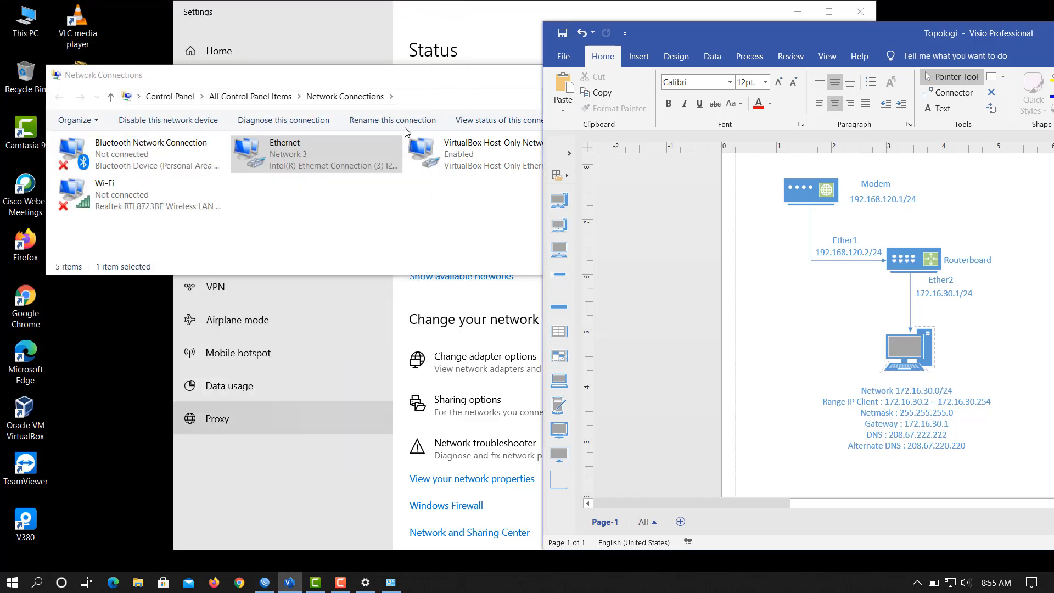
{"action": "left_click", "coordinate": [428, 75]}
{"action": "left_click", "coordinate": [798, 77]}
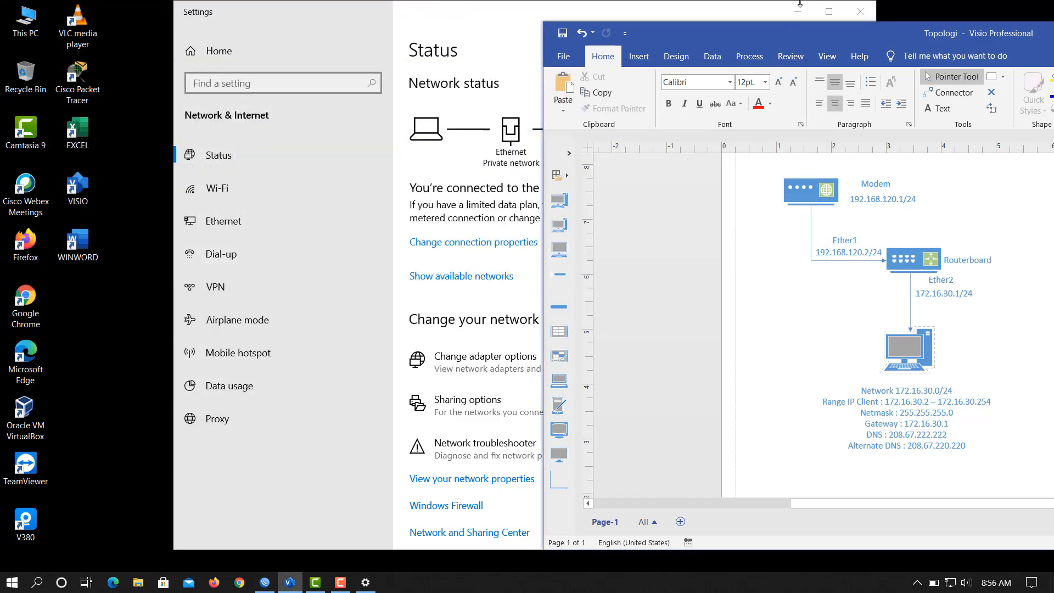
{"action": "left_click", "coordinate": [784, 15]}
{"action": "left_click", "coordinate": [859, 11]}
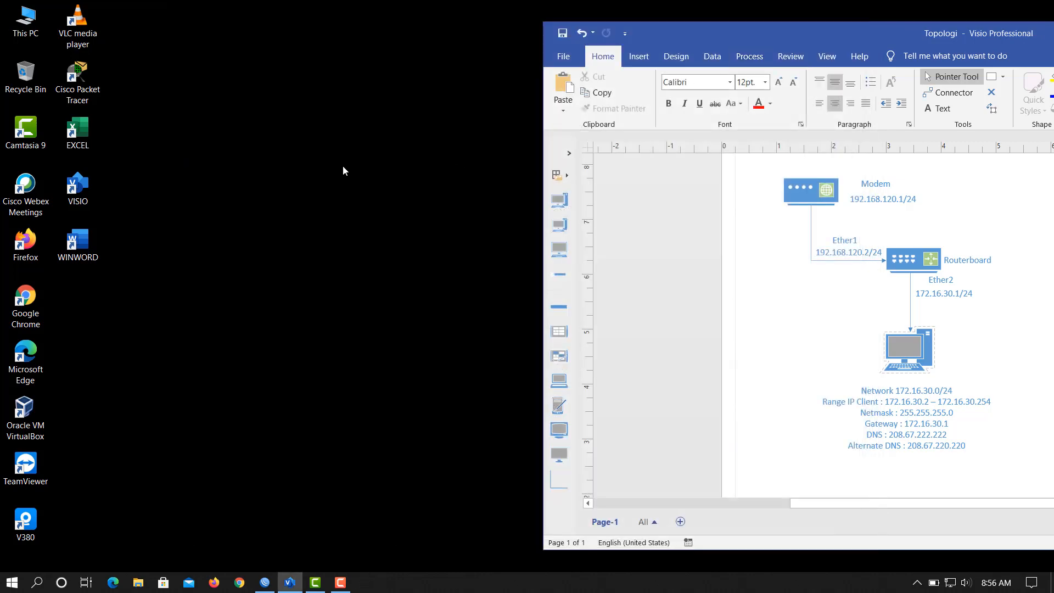
{"action": "right_click", "coordinate": [346, 169]}
{"action": "left_click", "coordinate": [377, 224]}
{"action": "right_click", "coordinate": [294, 159]}
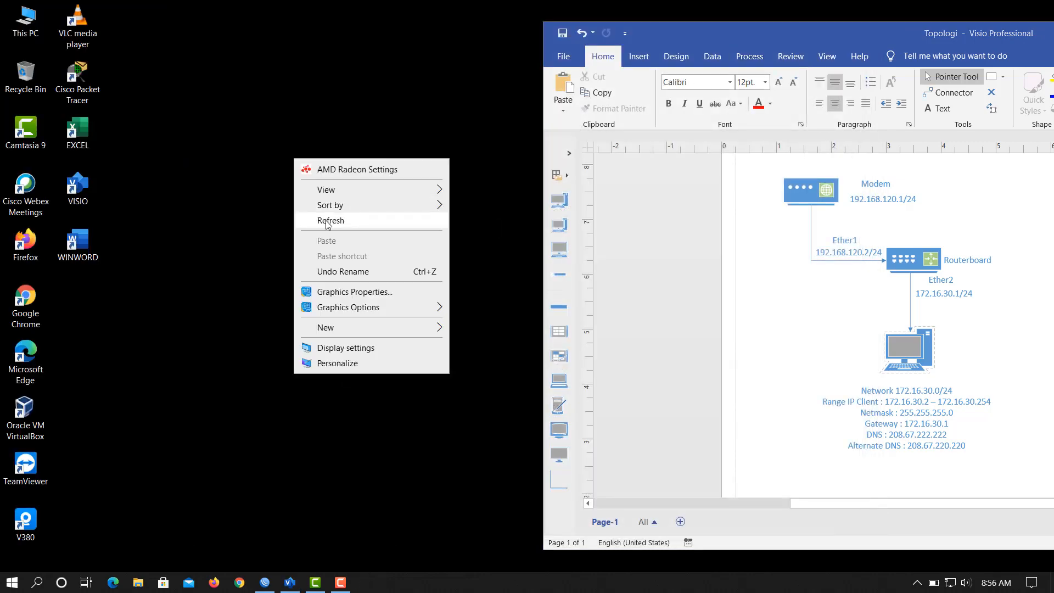
{"action": "left_click", "coordinate": [326, 220]}
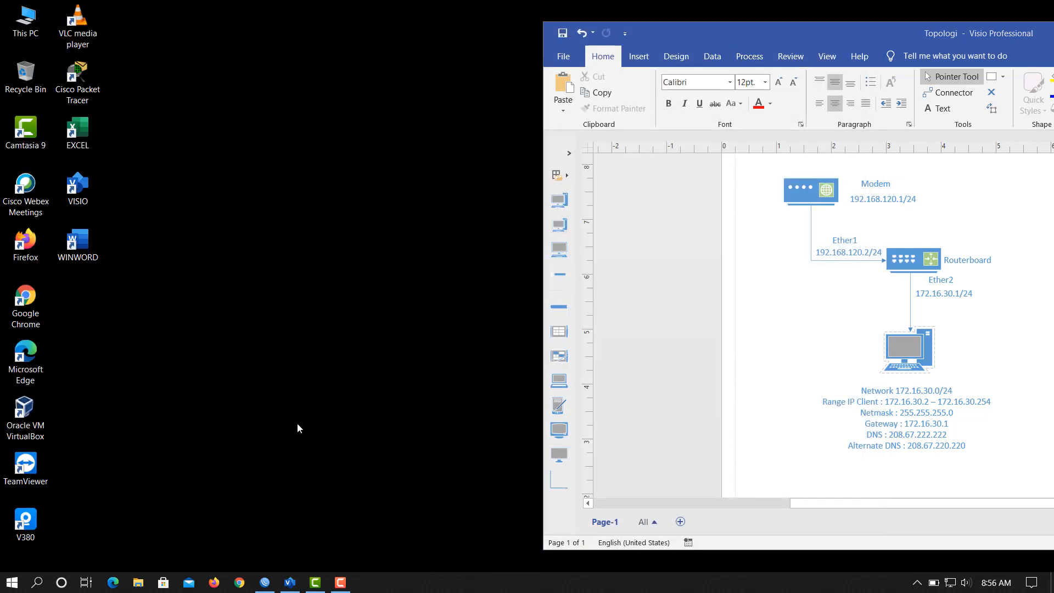
Test the client's internet access by pinging google.com from a Command Prompt, and close the prompt window
{"action": "key", "text": "super+r"}
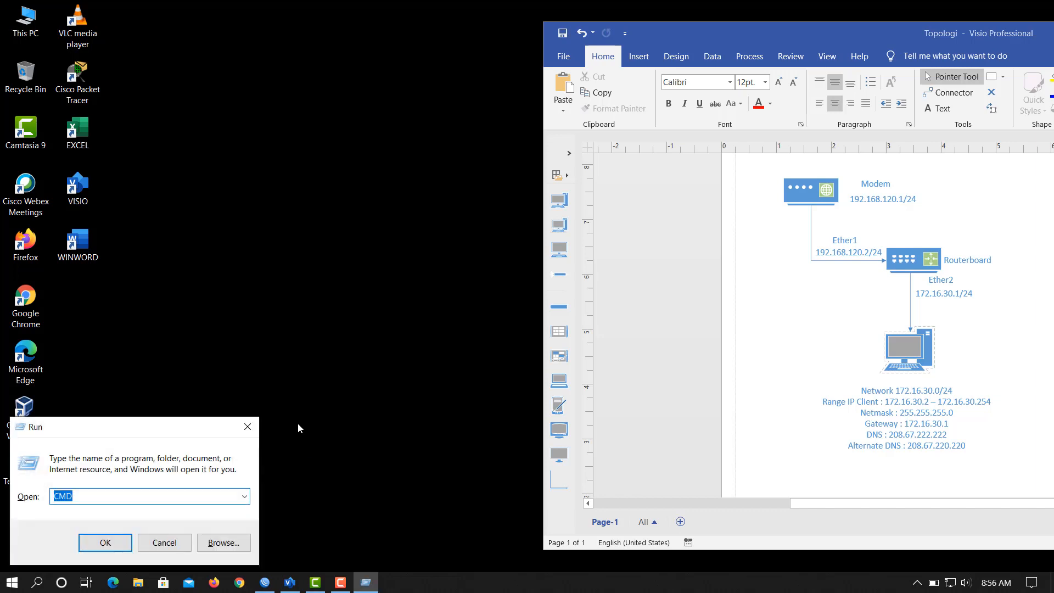
{"action": "key", "text": "Return"}
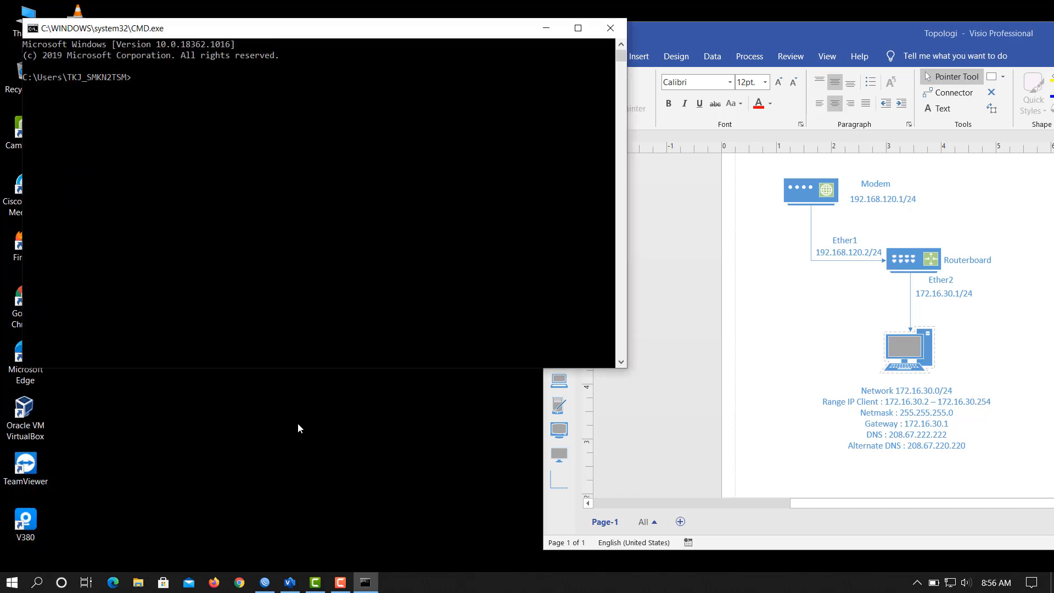
{"action": "type", "text": "ping googel"}
{"action": "key", "text": "BackSpace"}
{"action": "key", "text": "BackSpace"}
{"action": "key", "text": "BackSpace"}
{"action": "type", "text": "le.com"}
{"action": "key", "text": "Return"}
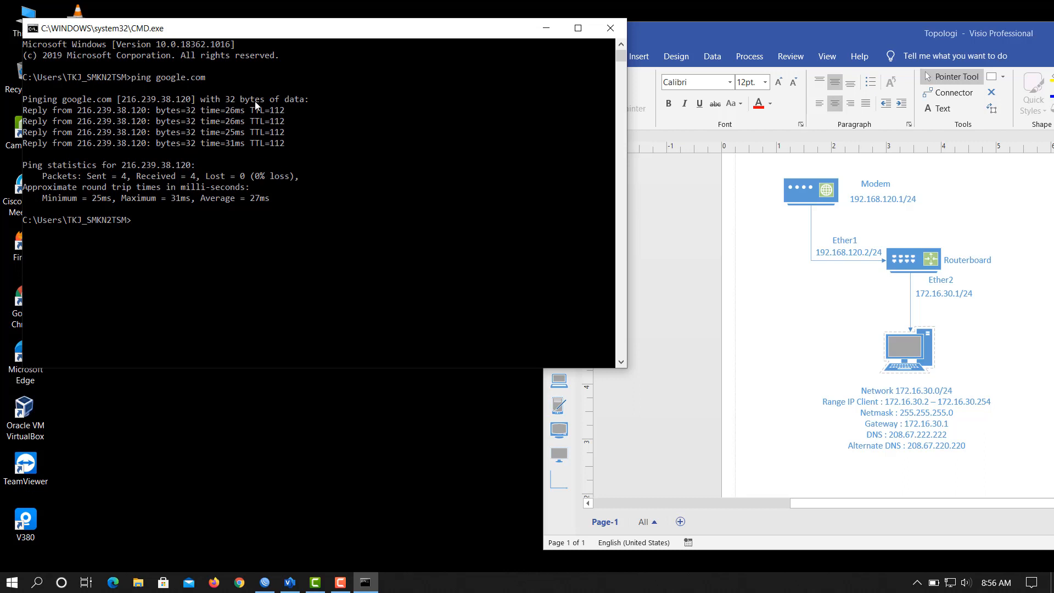
{"action": "left_click", "coordinate": [228, 252]}
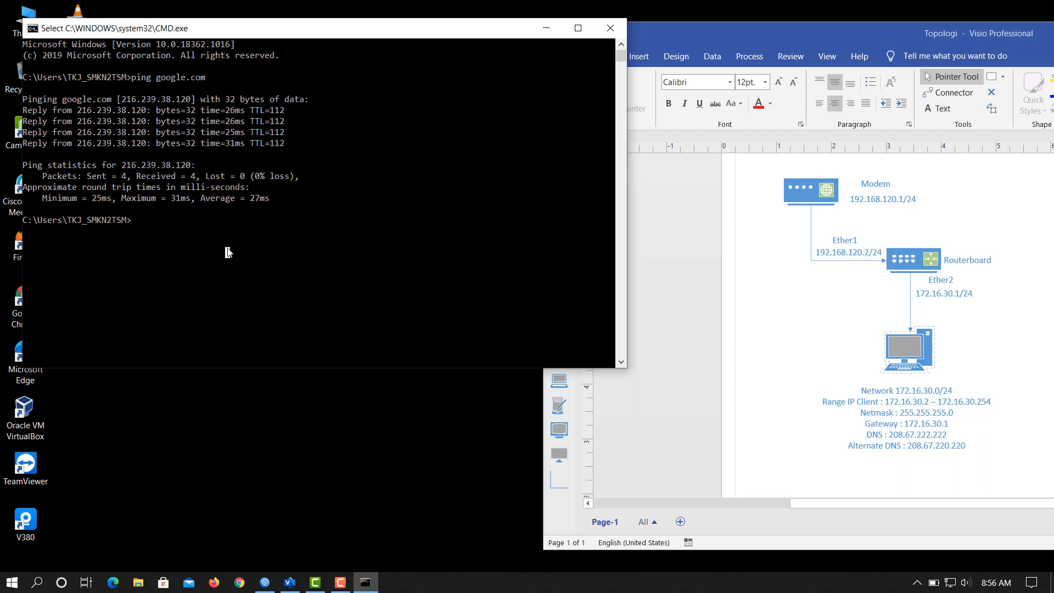
{"action": "left_click", "coordinate": [405, 220]}
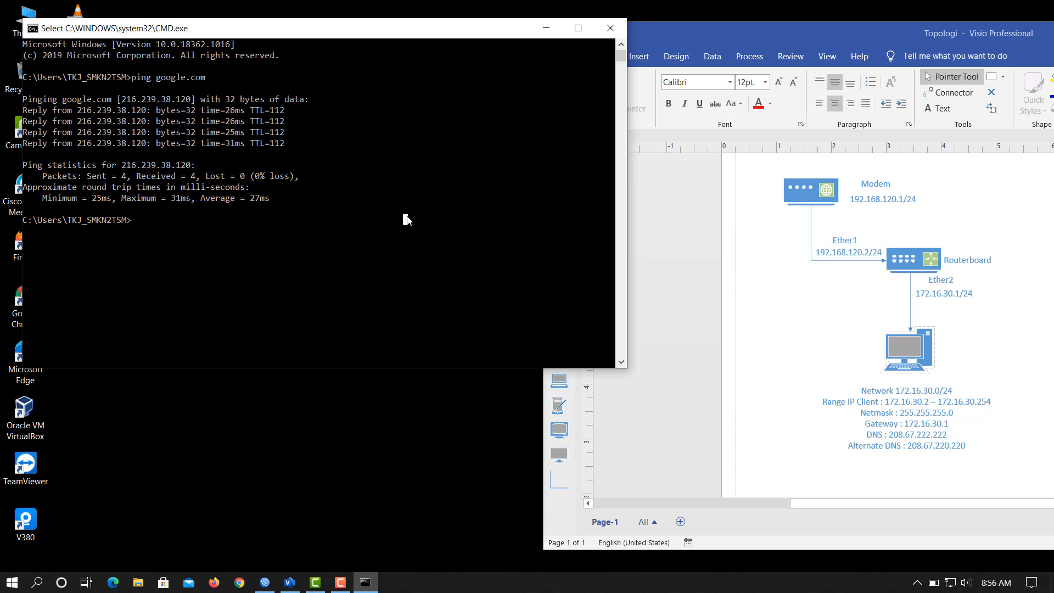
{"action": "left_click", "coordinate": [615, 29]}
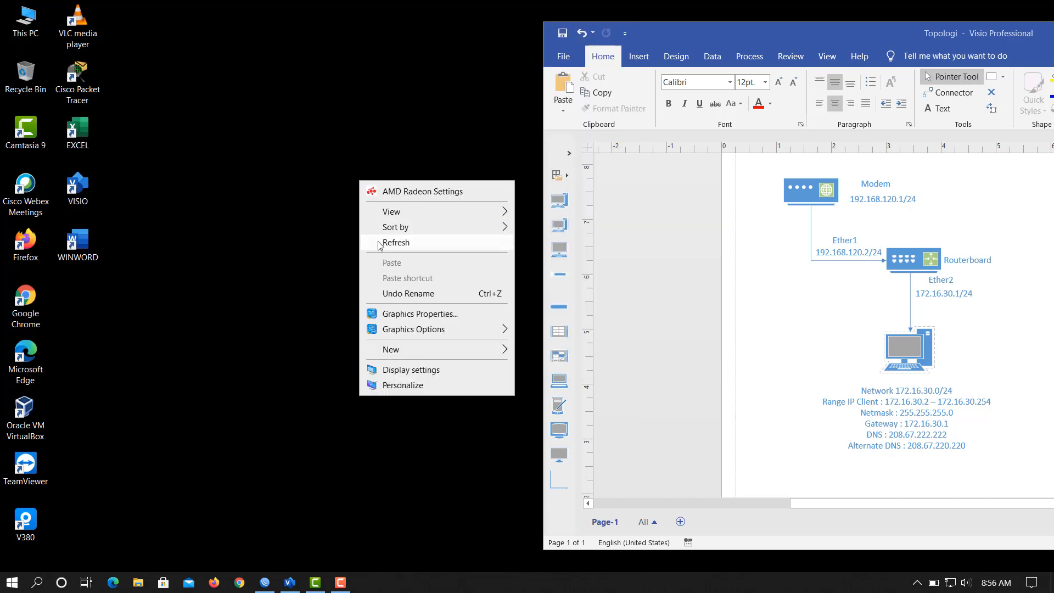
{"action": "left_click", "coordinate": [380, 243]}
{"action": "right_click", "coordinate": [341, 223]}
{"action": "left_click", "coordinate": [375, 286]}
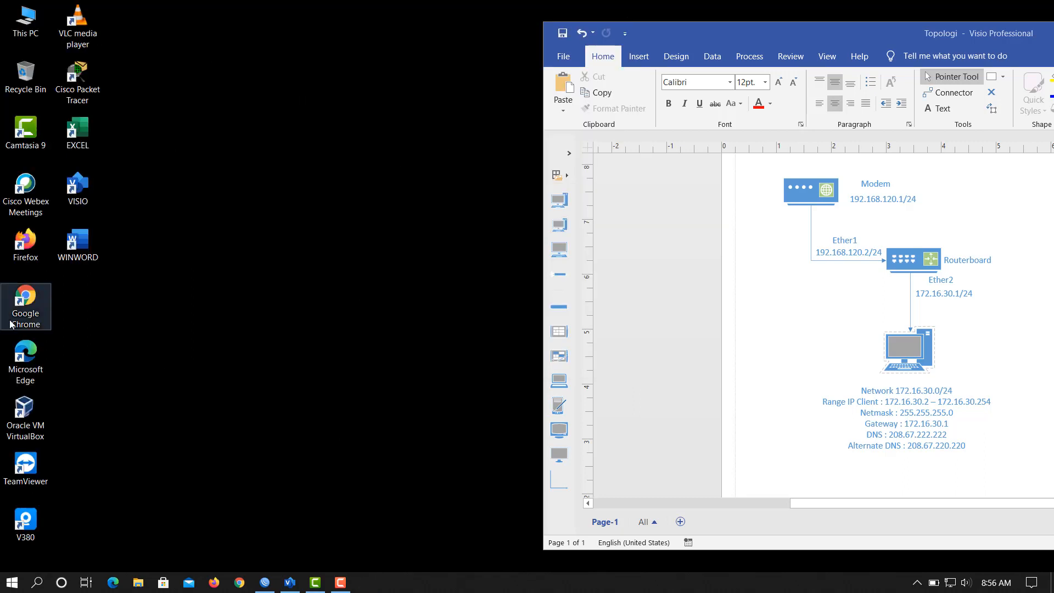
Switch to Google Chrome and load mikrotik.com to test the client's web access
{"action": "left_click", "coordinate": [241, 585]}
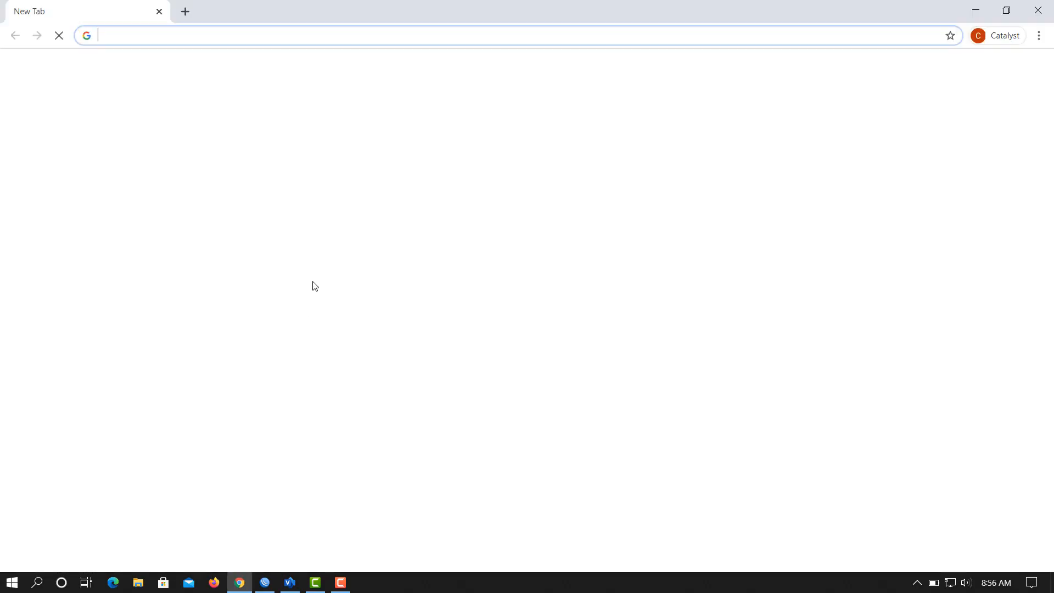
{"action": "left_click", "coordinate": [207, 38]}
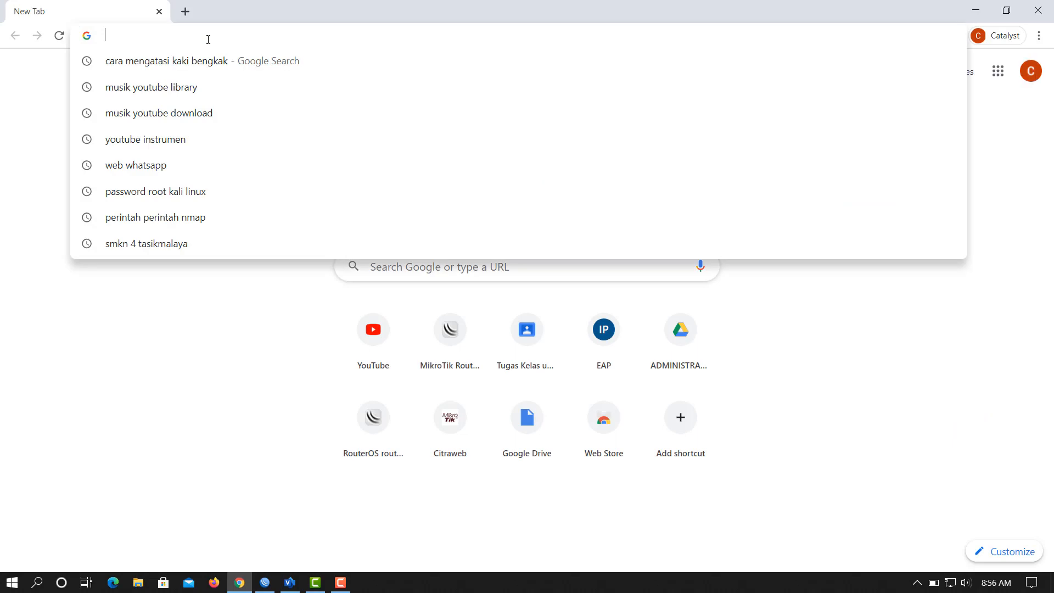
{"action": "type", "text": "mikrotik.com"}
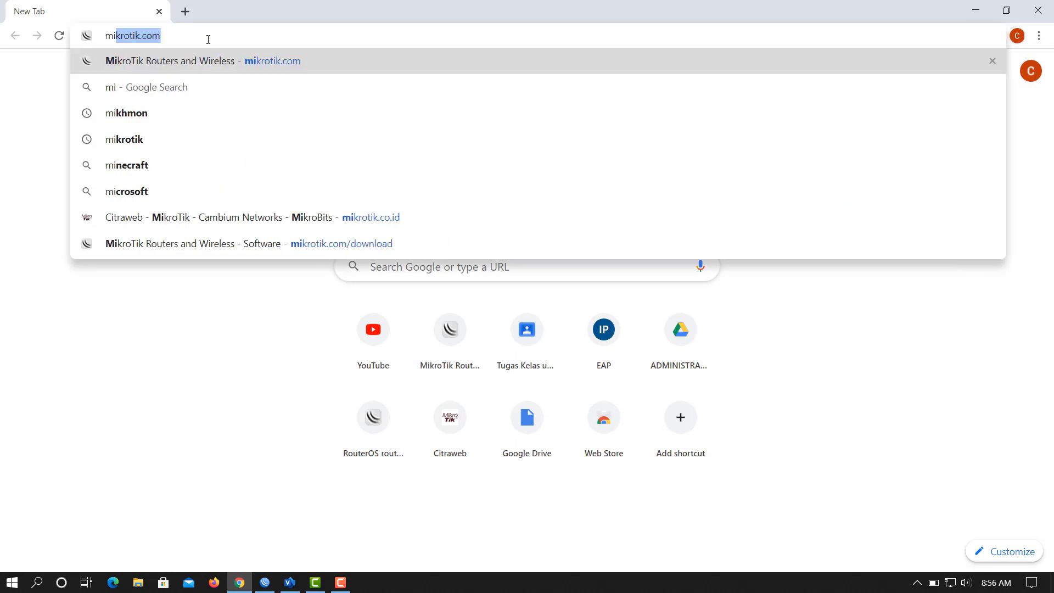
{"action": "key", "text": "Return"}
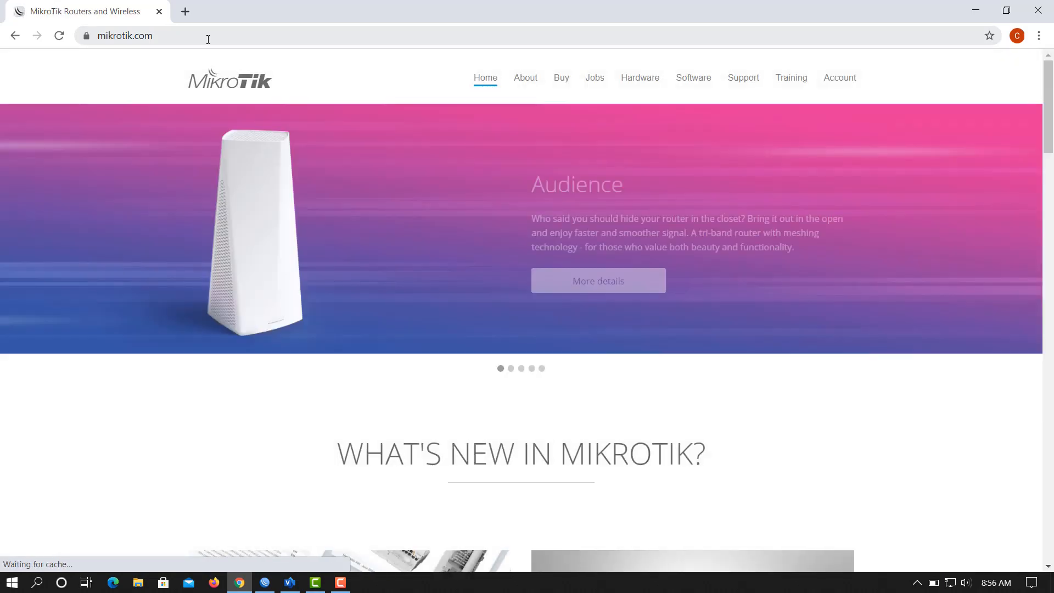
Load the YouTube home page in a new browser tab, and minimize the browser
{"action": "left_click", "coordinate": [186, 11]}
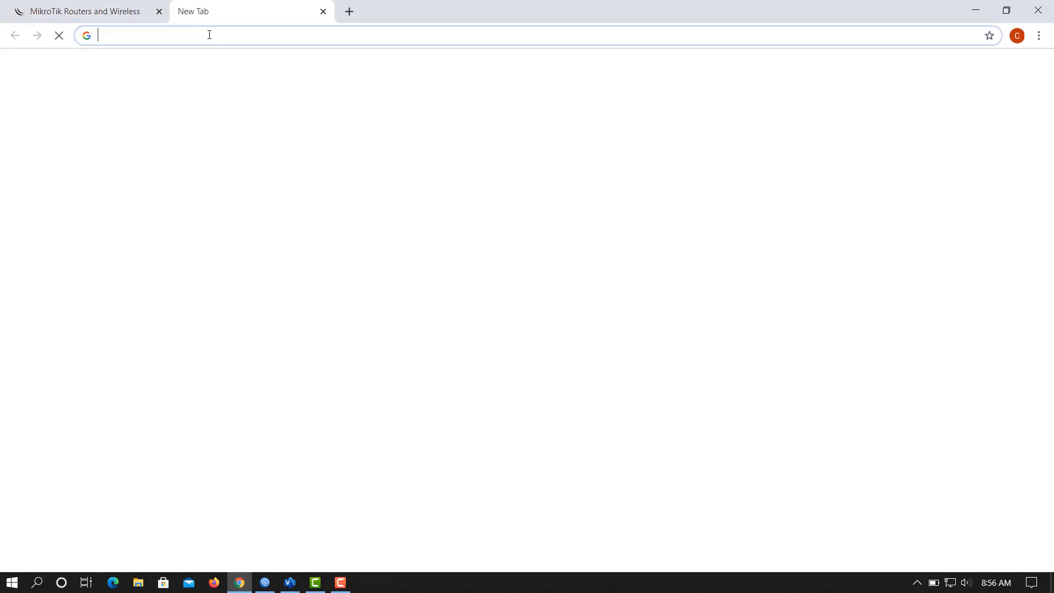
{"action": "type", "text": "youtube.com/?hl=id&gl=ID"}
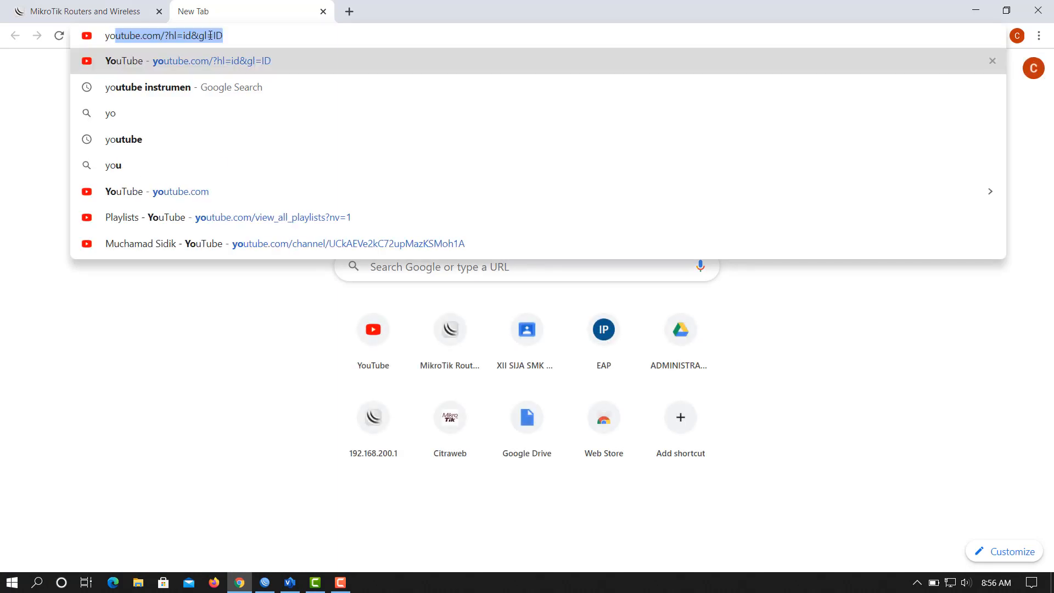
{"action": "key", "text": "Return"}
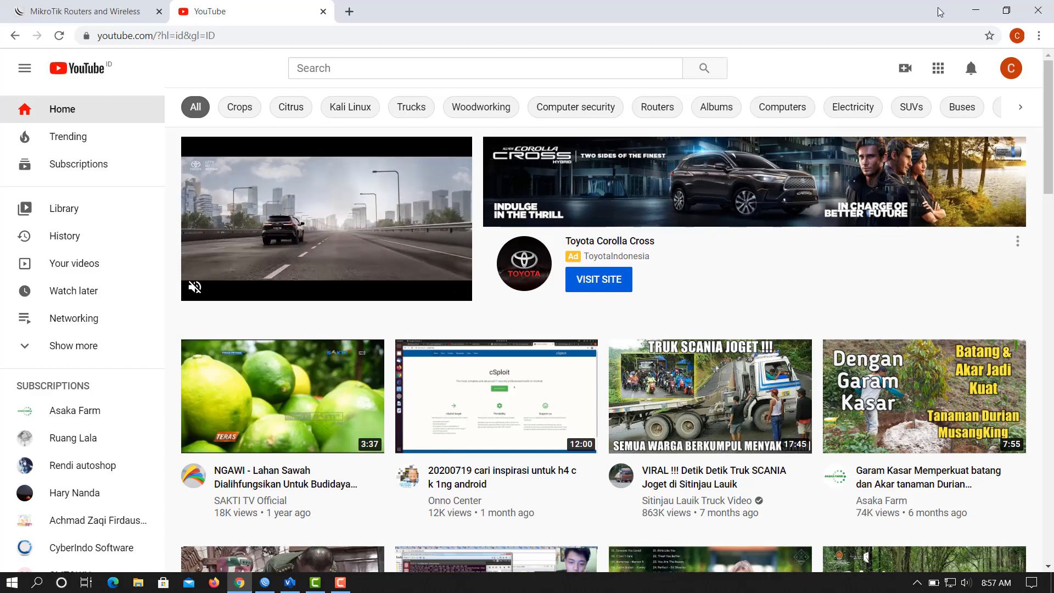
{"action": "left_click", "coordinate": [976, 11]}
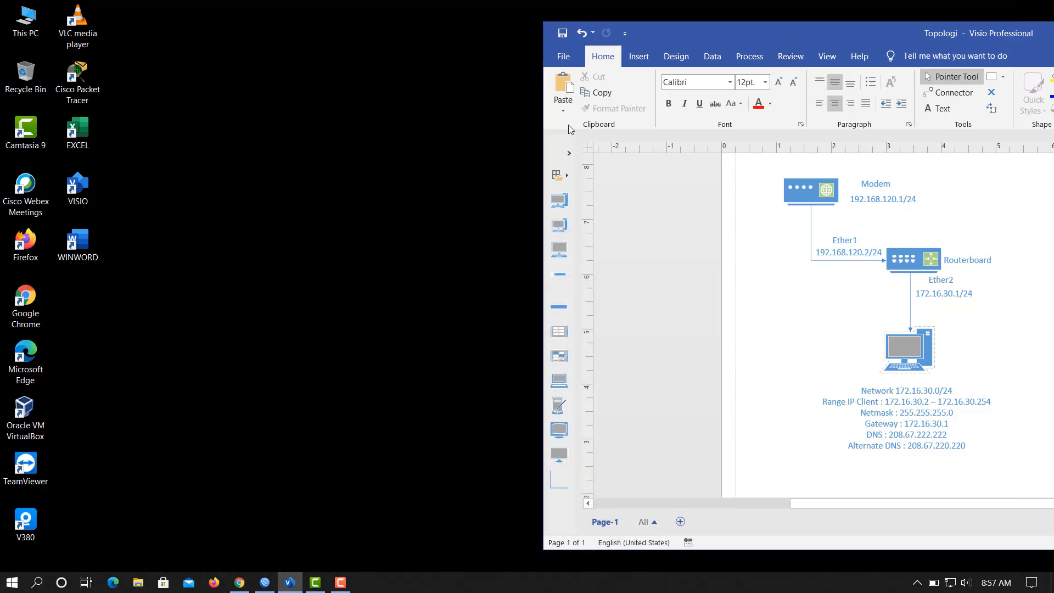
{"action": "right_click", "coordinate": [321, 110]}
{"action": "left_click", "coordinate": [353, 169]}
{"action": "right_click", "coordinate": [343, 117]}
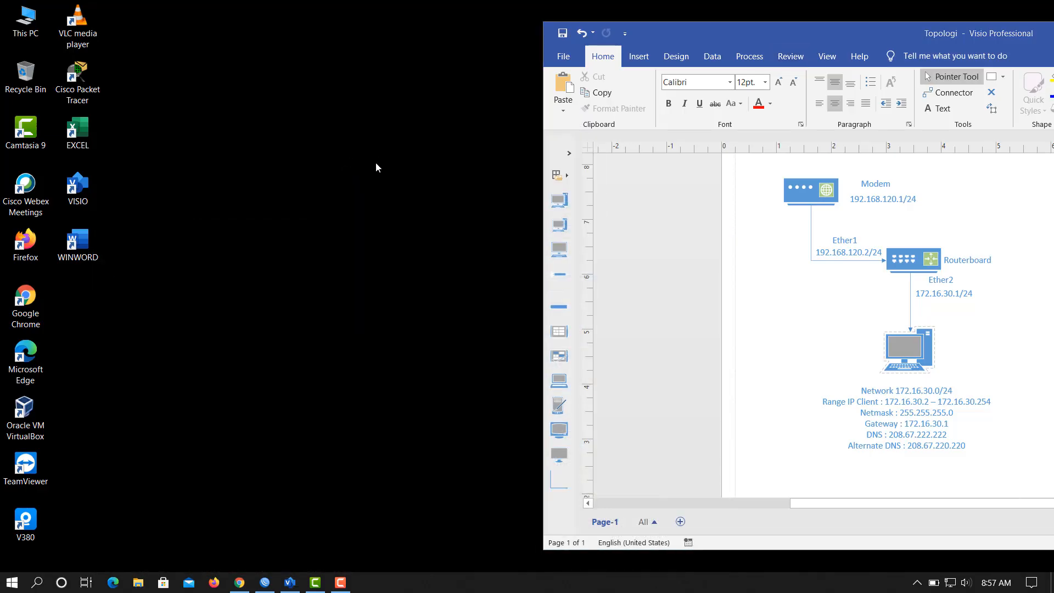
{"action": "left_click", "coordinate": [379, 180]}
{"action": "right_click", "coordinate": [354, 137]}
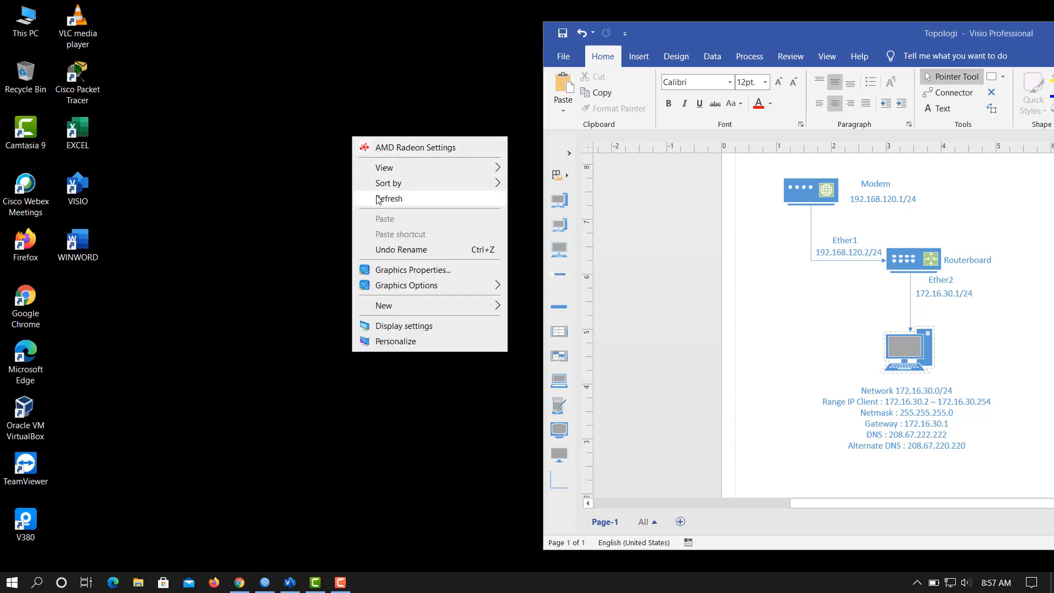
{"action": "left_click", "coordinate": [375, 196]}
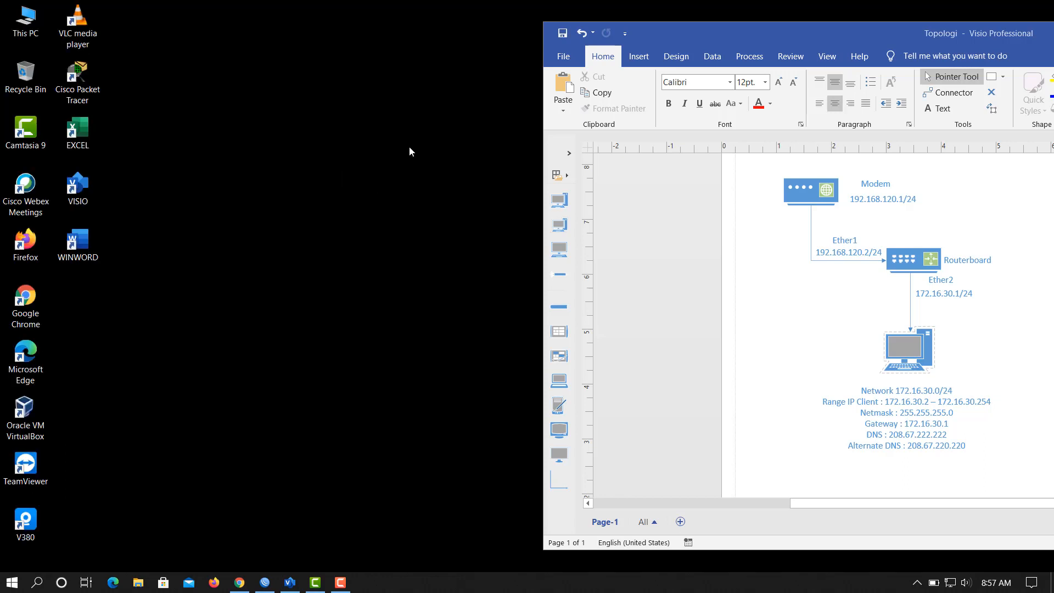
Switch to WinBox, reconnect to the router as admin, and open its DNS settings
{"action": "left_click", "coordinate": [265, 582]}
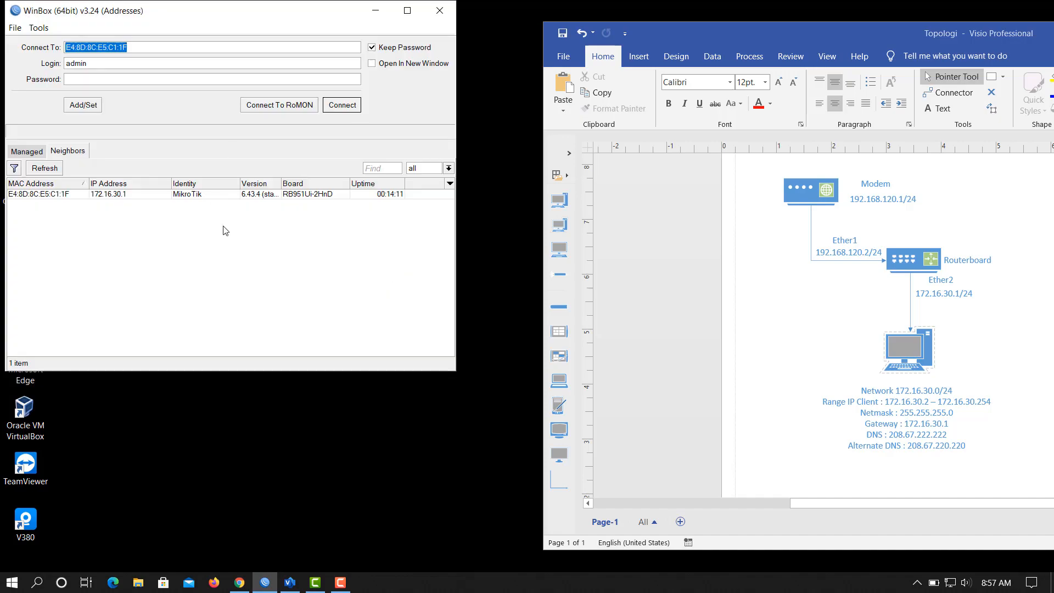
{"action": "left_click", "coordinate": [342, 106]}
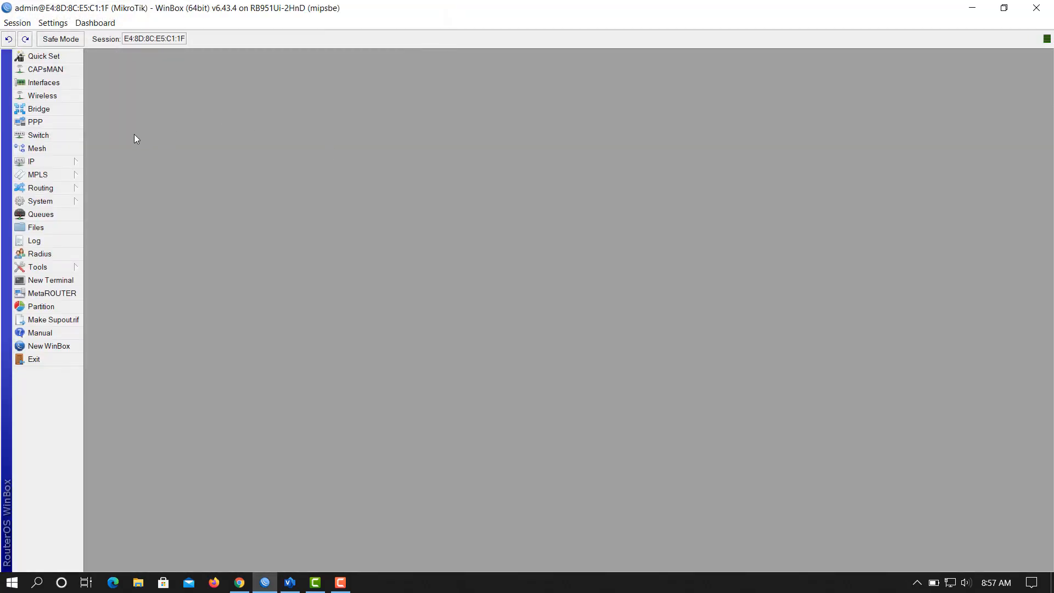
{"action": "left_click", "coordinate": [66, 162]}
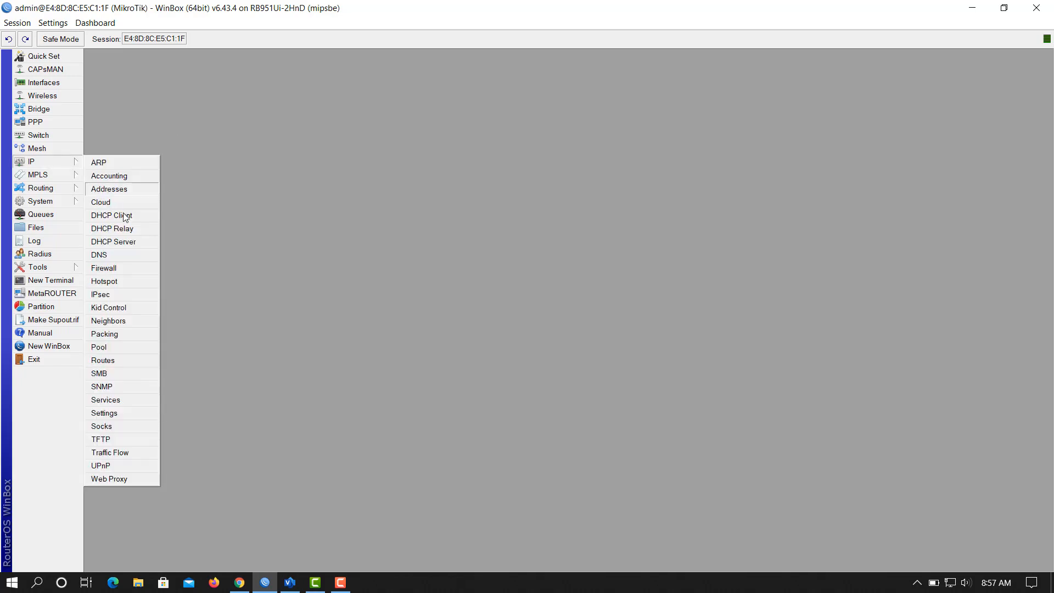
{"action": "left_click", "coordinate": [106, 255]}
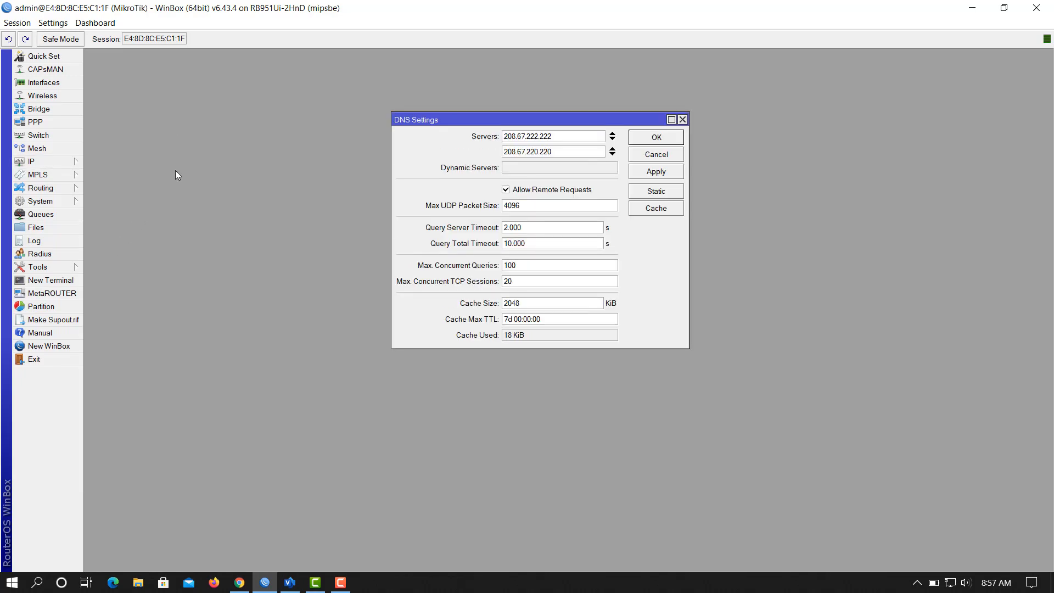
Review the firewall's srcnat masquerade rule, moving the Firewall window down to uncover the DNS servers
{"action": "left_click", "coordinate": [49, 161]}
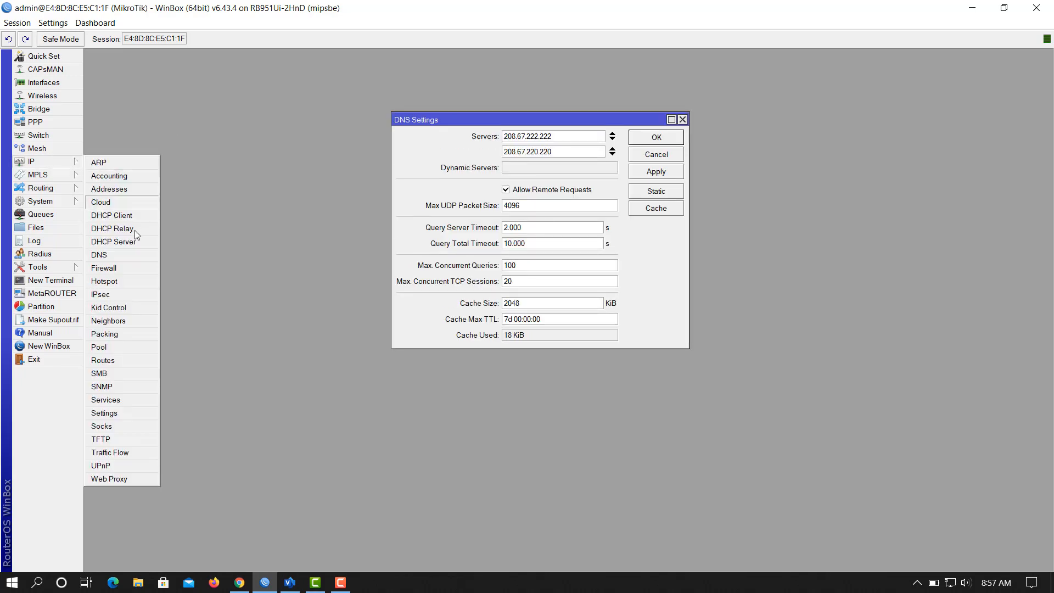
{"action": "left_click", "coordinate": [140, 267]}
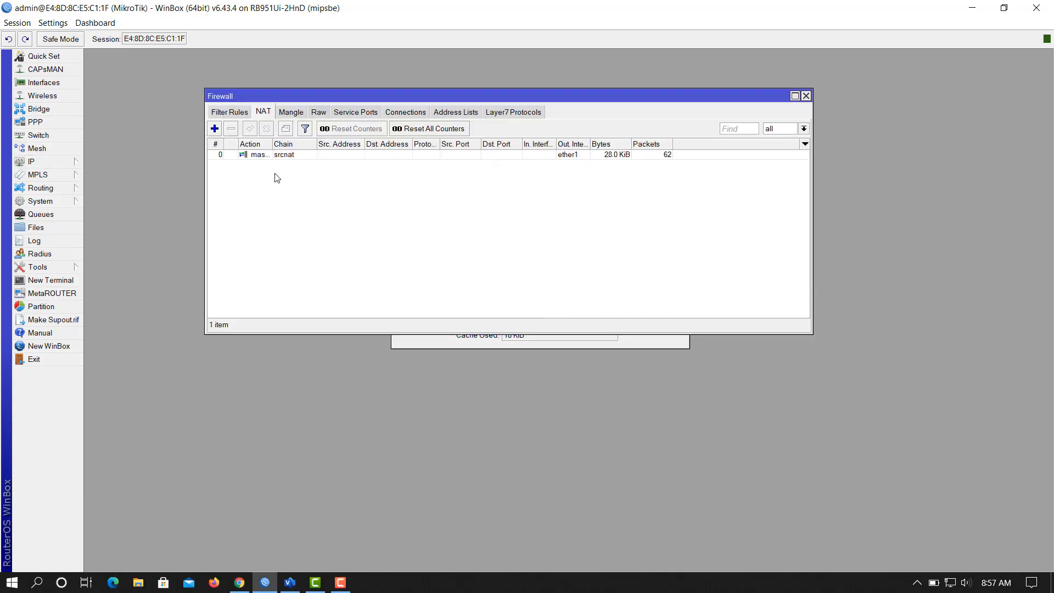
{"action": "left_click", "coordinate": [283, 156]}
{"action": "left_click_drag", "start_coordinate": [480, 98], "coordinate": [482, 250]}
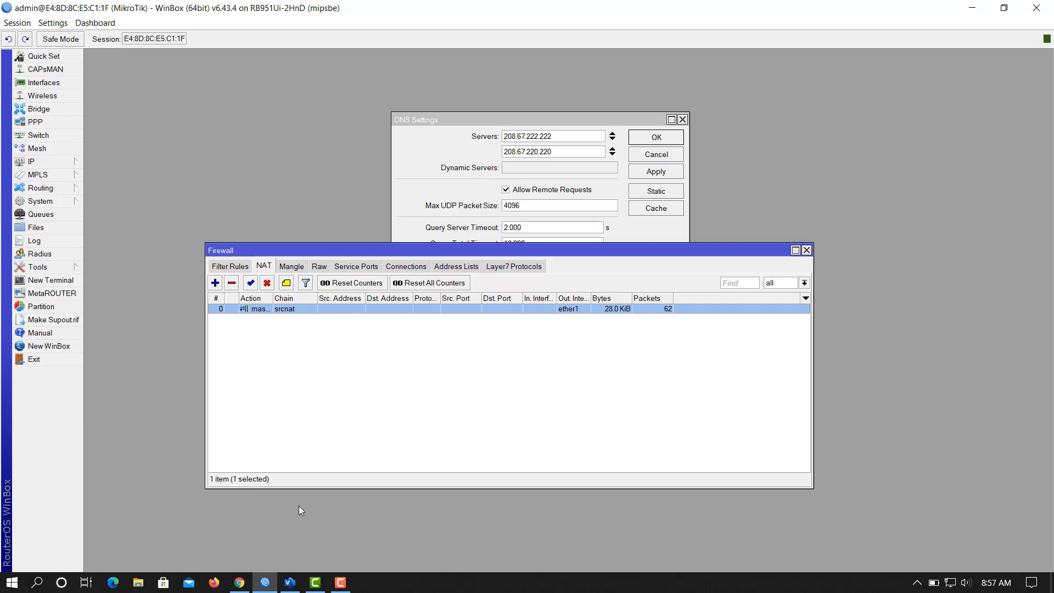
Review the client addressing in the Visio topology and open the Ethernet adapter's IPv4 properties to compare the values
{"action": "left_click", "coordinate": [293, 584]}
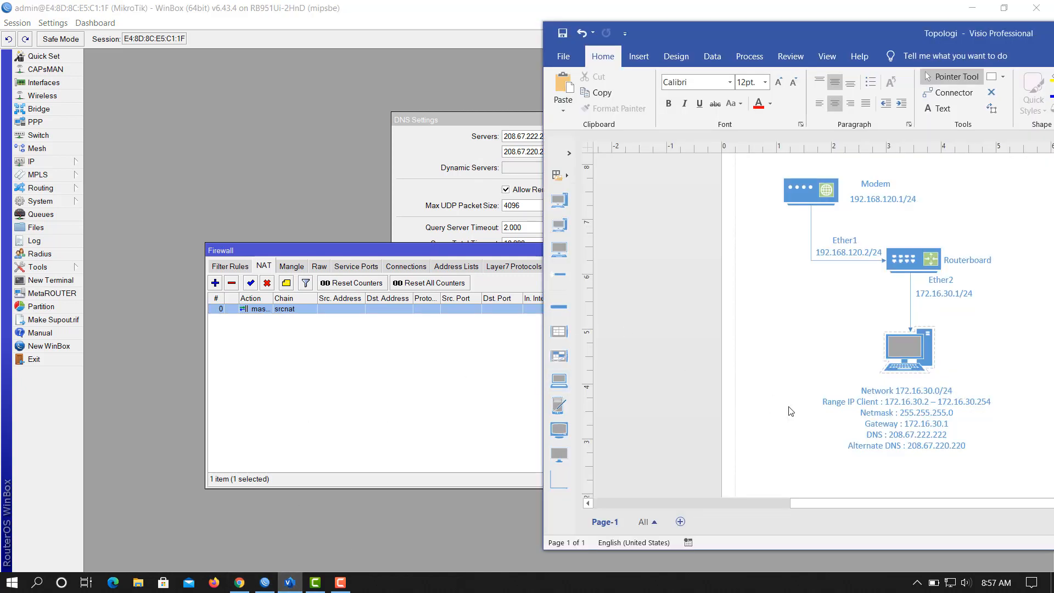
{"action": "left_click", "coordinate": [923, 408]}
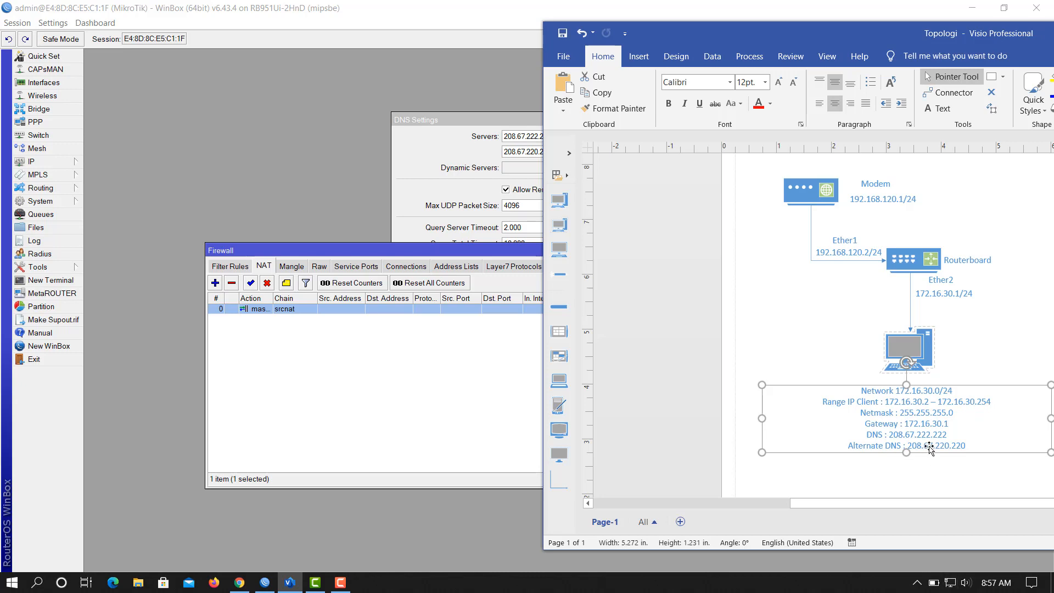
{"action": "right_click", "coordinate": [951, 581]}
{"action": "left_click", "coordinate": [942, 562]}
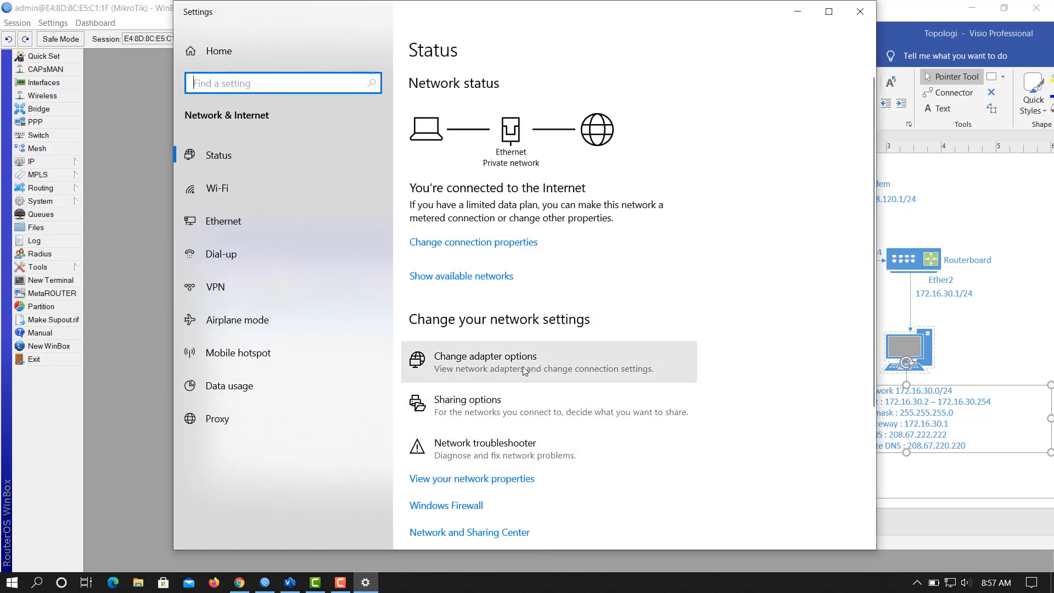
{"action": "left_click", "coordinate": [523, 367]}
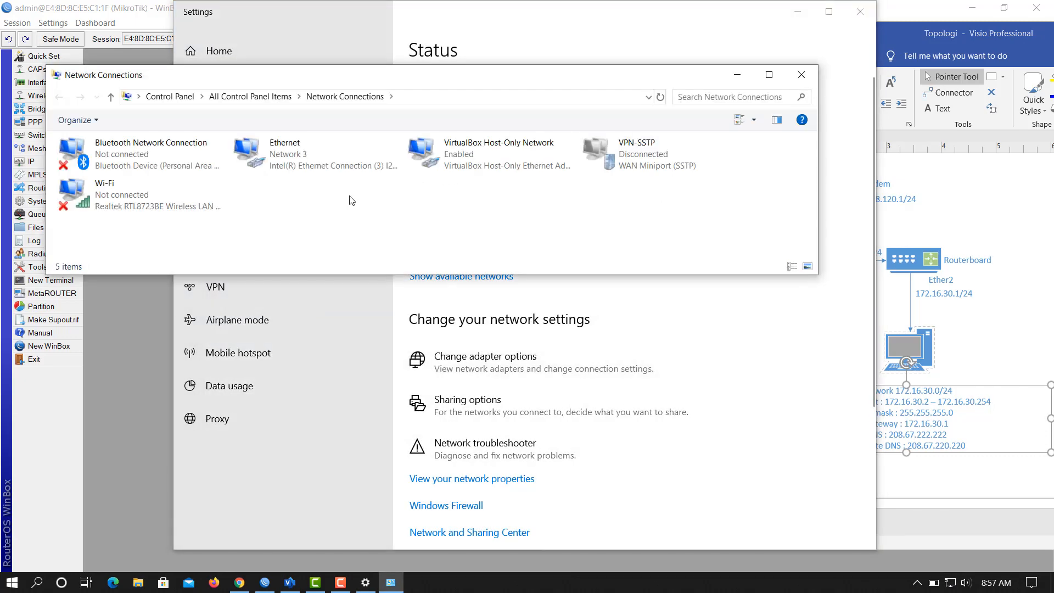
{"action": "double_click", "coordinate": [275, 170]}
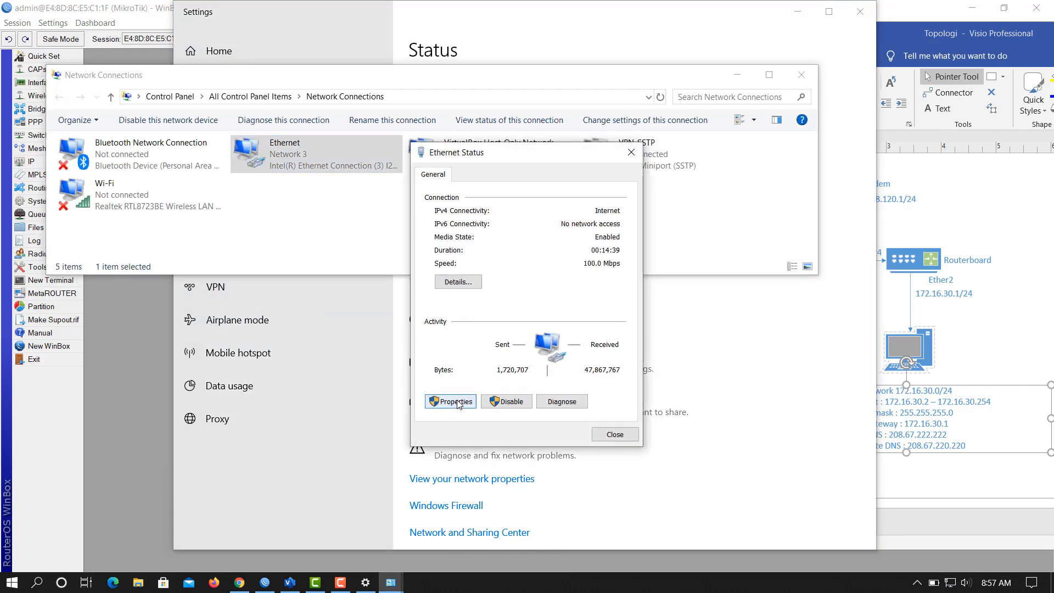
{"action": "left_click", "coordinate": [458, 405]}
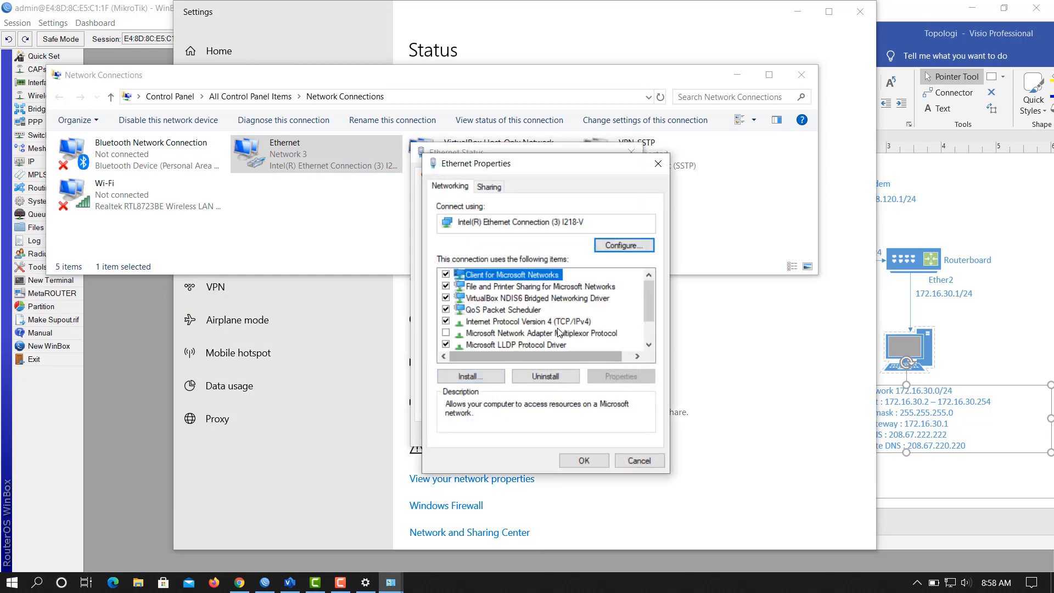
{"action": "left_click", "coordinate": [565, 324]}
{"action": "double_click", "coordinate": [564, 324]}
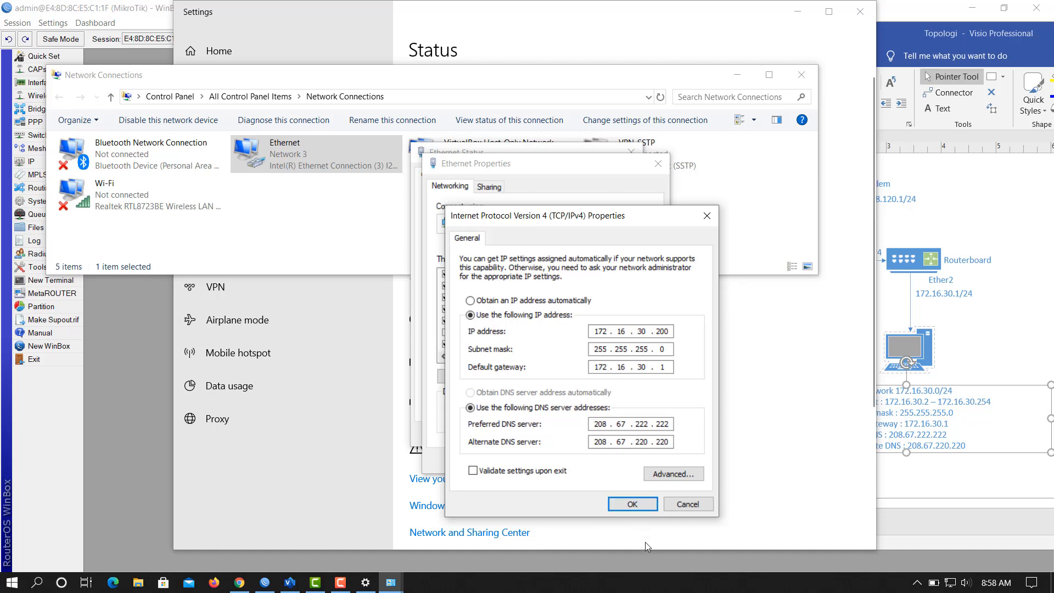
Accept the IPv4 and Ethernet properties as they are, and close the Ethernet status dialog
{"action": "left_click", "coordinate": [636, 506]}
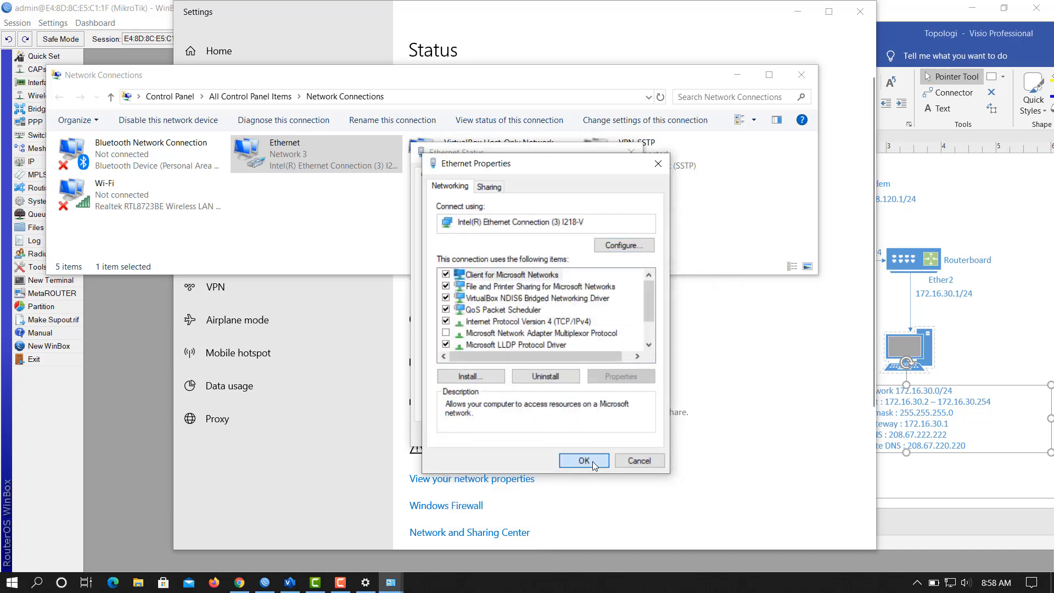
{"action": "left_click", "coordinate": [591, 461]}
{"action": "left_click", "coordinate": [609, 434]}
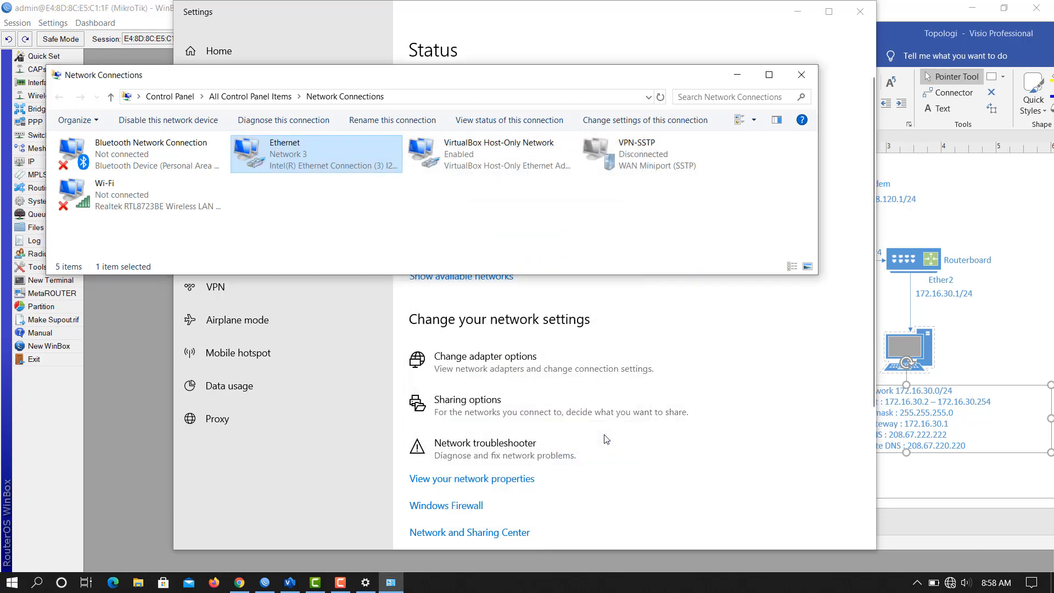
{"action": "left_click", "coordinate": [590, 214]}
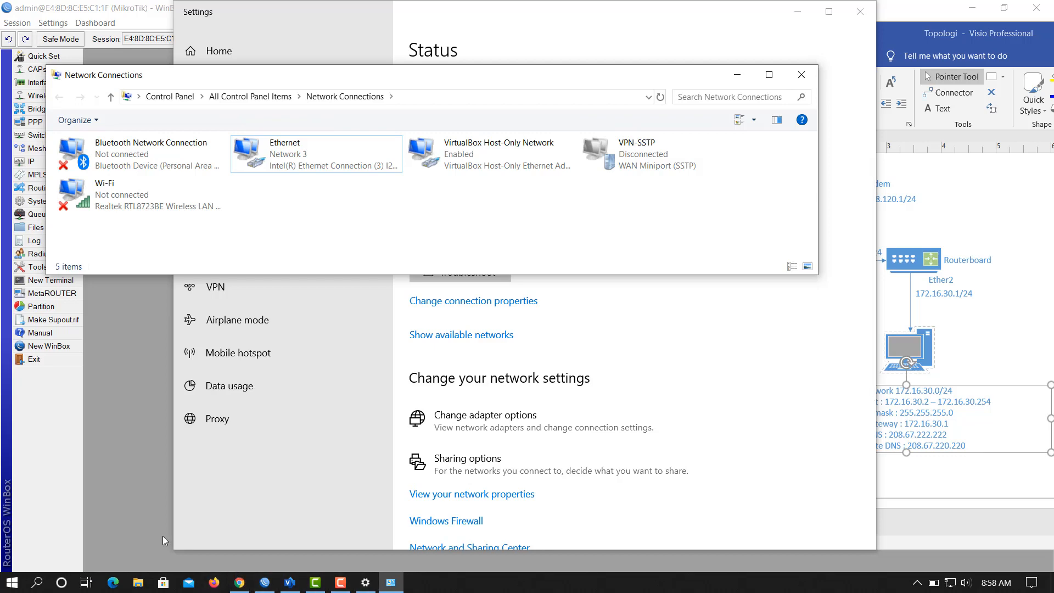
Ping google.com from a new Command Prompt to retest the client's internet access
{"action": "key", "text": "super+r"}
{"action": "key", "text": "Return"}
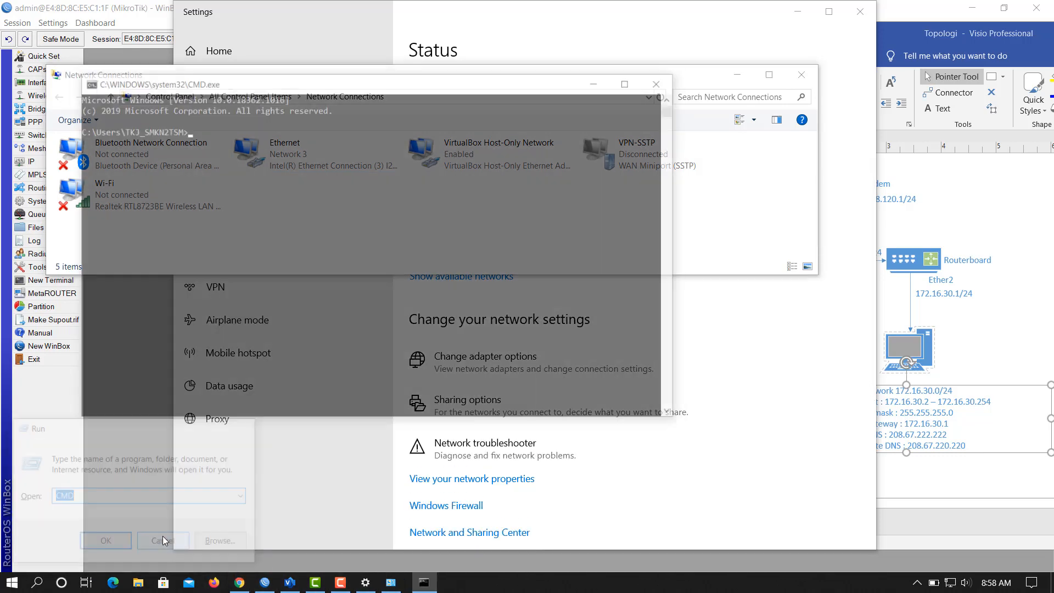
{"action": "type", "text": "ping google"}
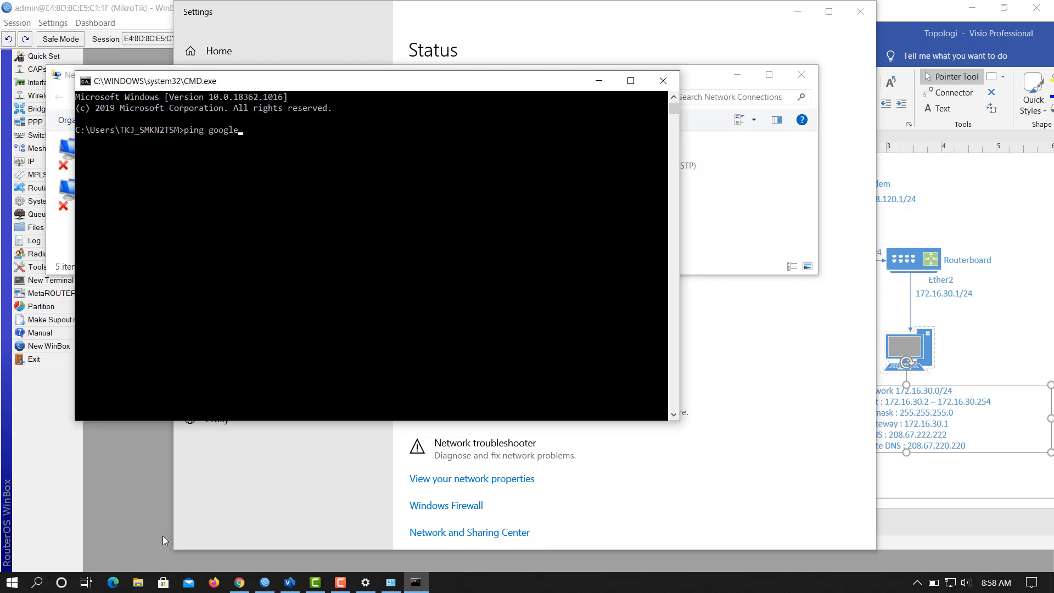
{"action": "type", "text": ".com"}
{"action": "key", "text": "Return"}
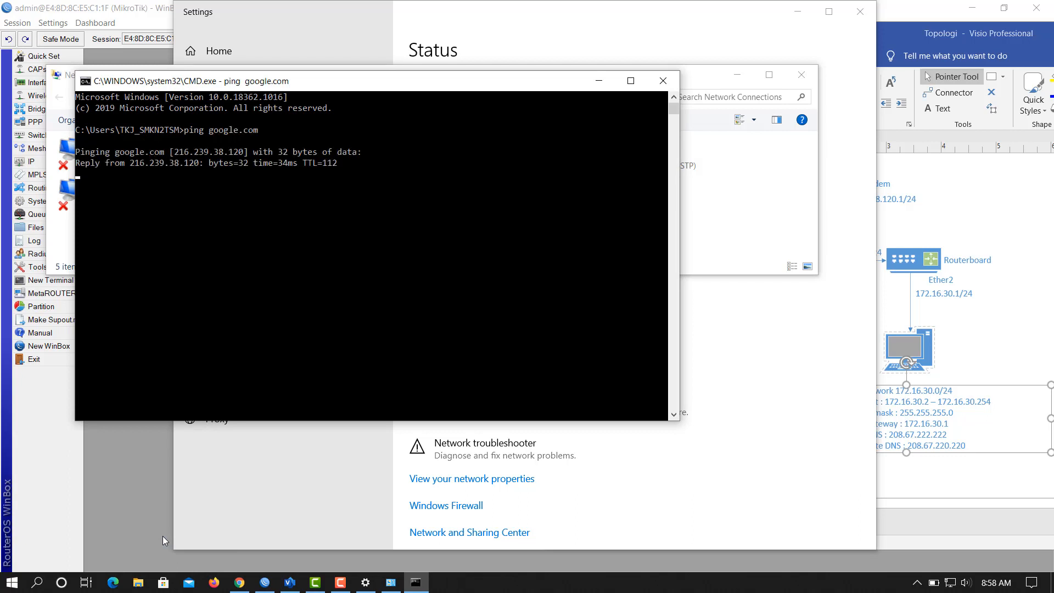
Return to YouTube in Chrome, browse the home page, and run the recent search "cara aktivasi camtasia"
{"action": "left_click", "coordinate": [241, 583]}
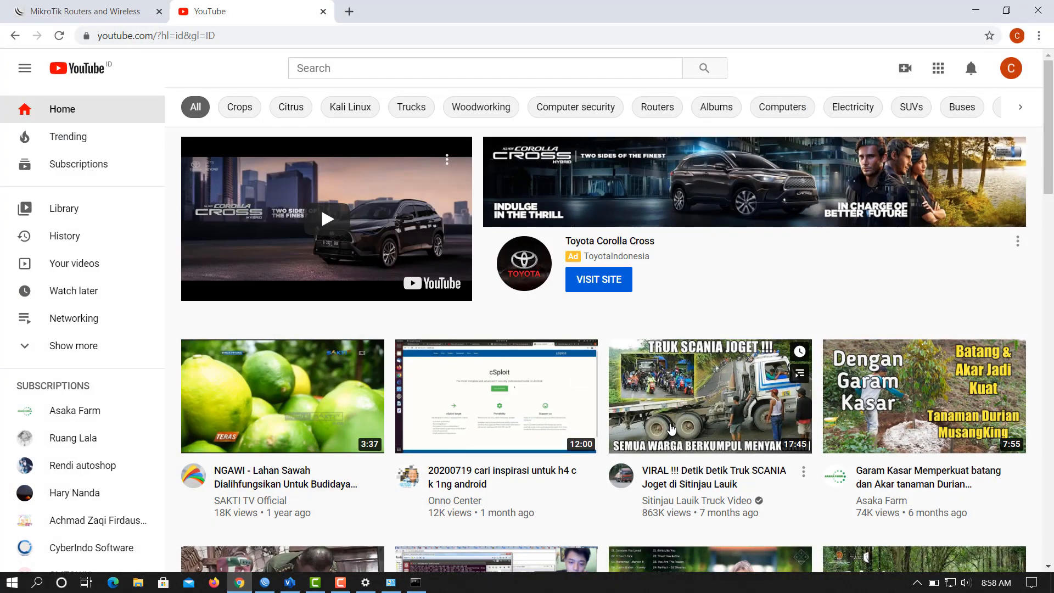
{"action": "scroll", "coordinate": [242, 489], "scroll_direction": "down", "scroll_amount": 3}
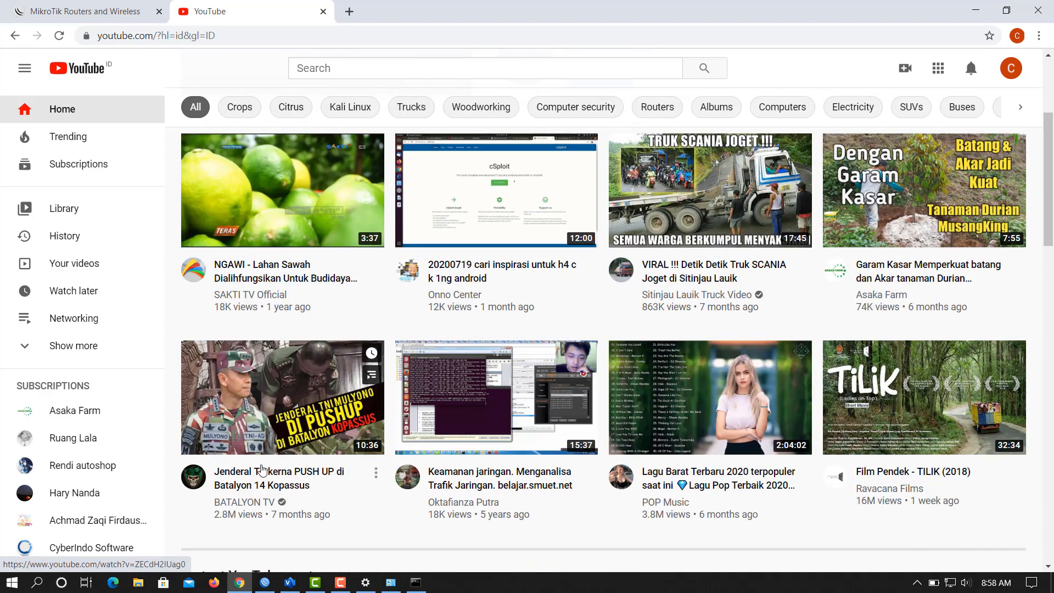
{"action": "scroll", "coordinate": [263, 468], "scroll_direction": "up", "scroll_amount": 3}
{"action": "left_click", "coordinate": [349, 67]}
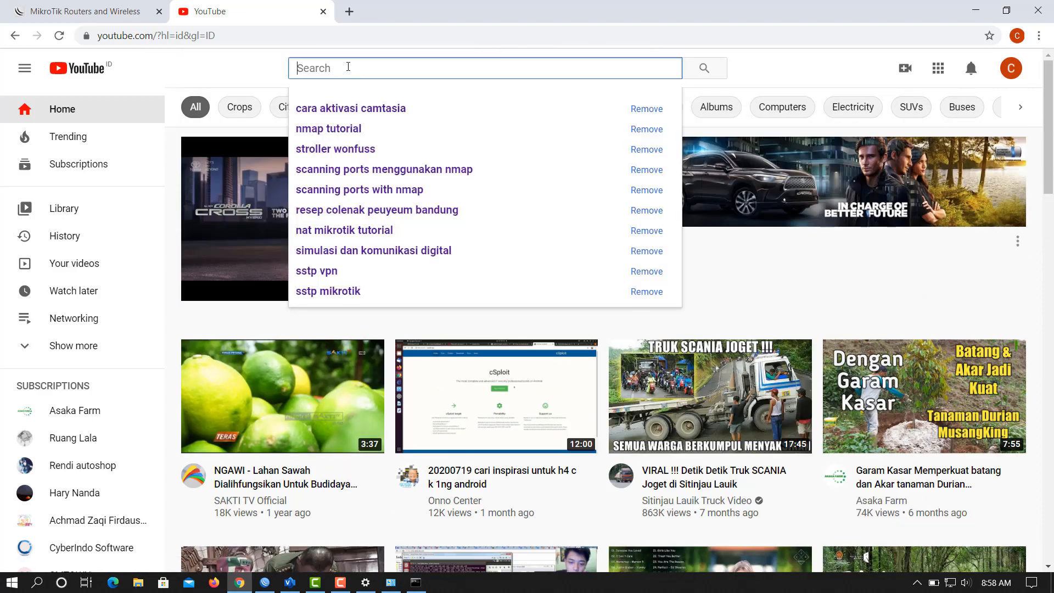
{"action": "left_click", "coordinate": [376, 106]}
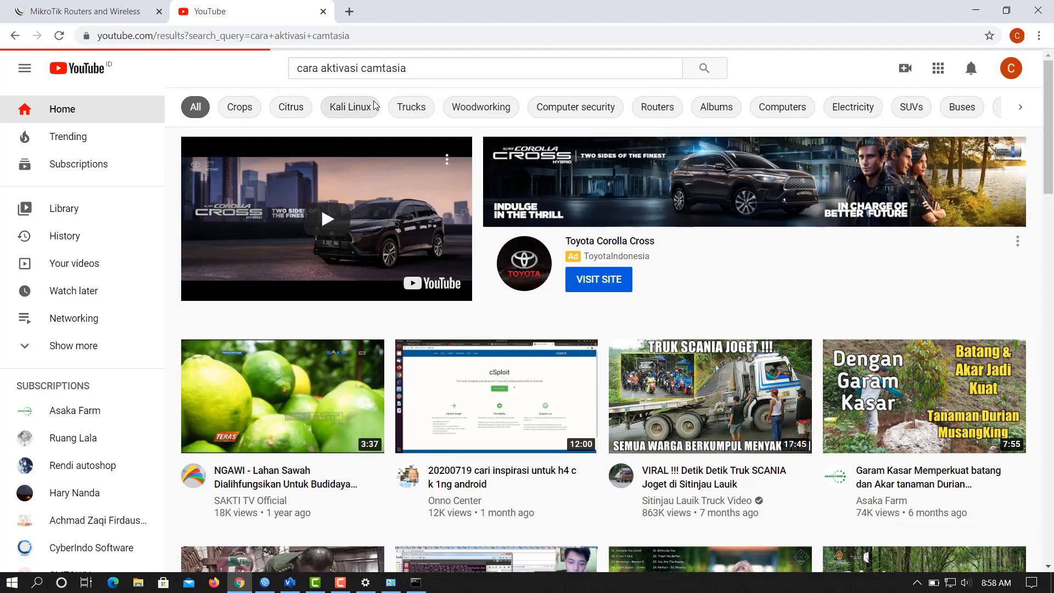
Play the video "Cara Aktivasi Camtasia 100% Work" from the search results, rewind it to near its start, and look over its page
{"action": "scroll", "coordinate": [293, 290], "scroll_direction": "down", "scroll_amount": 3}
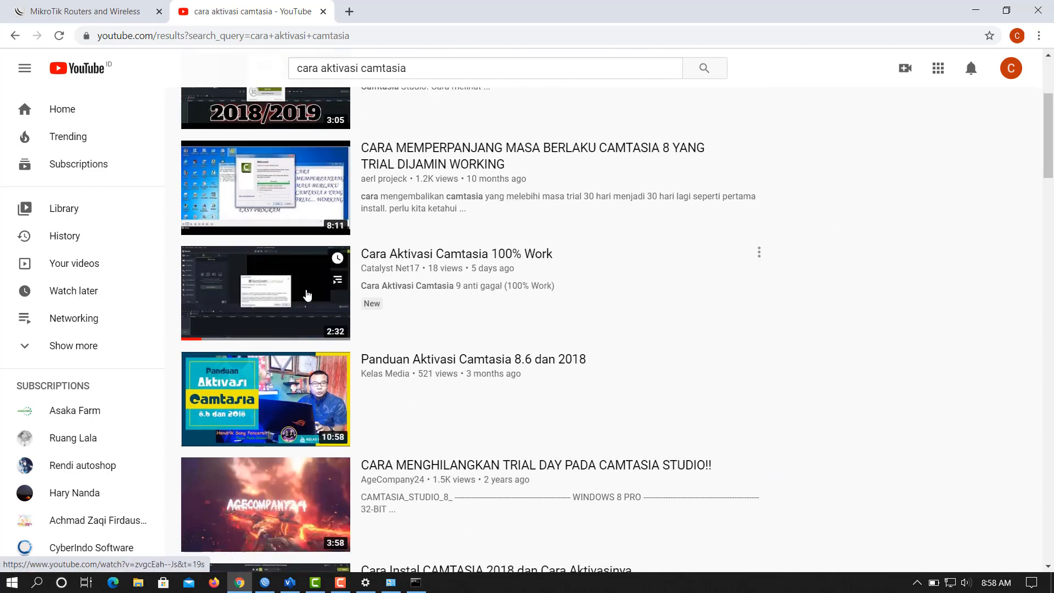
{"action": "left_click", "coordinate": [293, 289]}
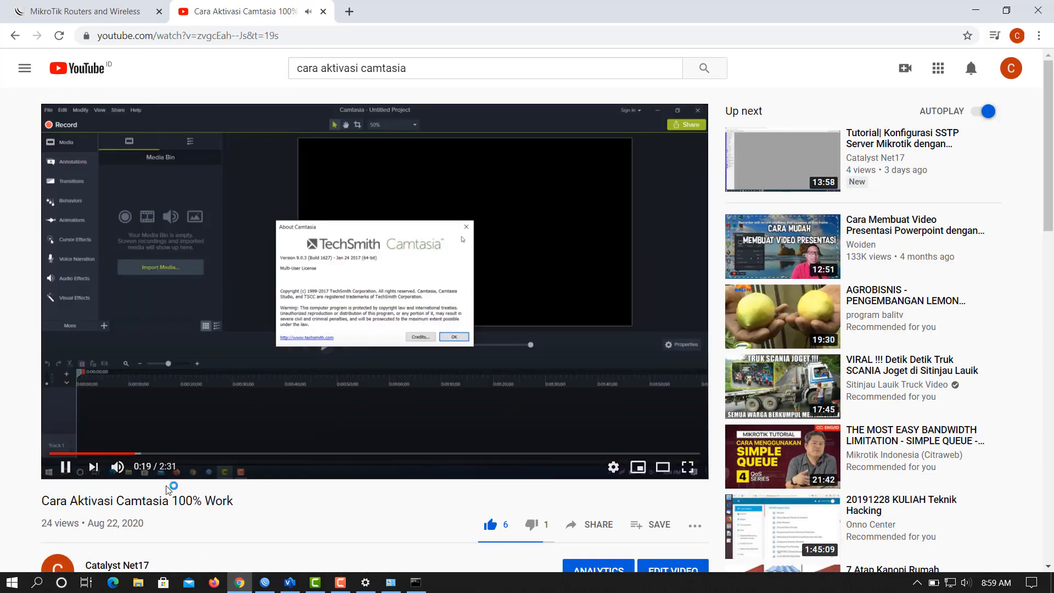
{"action": "left_click", "coordinate": [67, 454]}
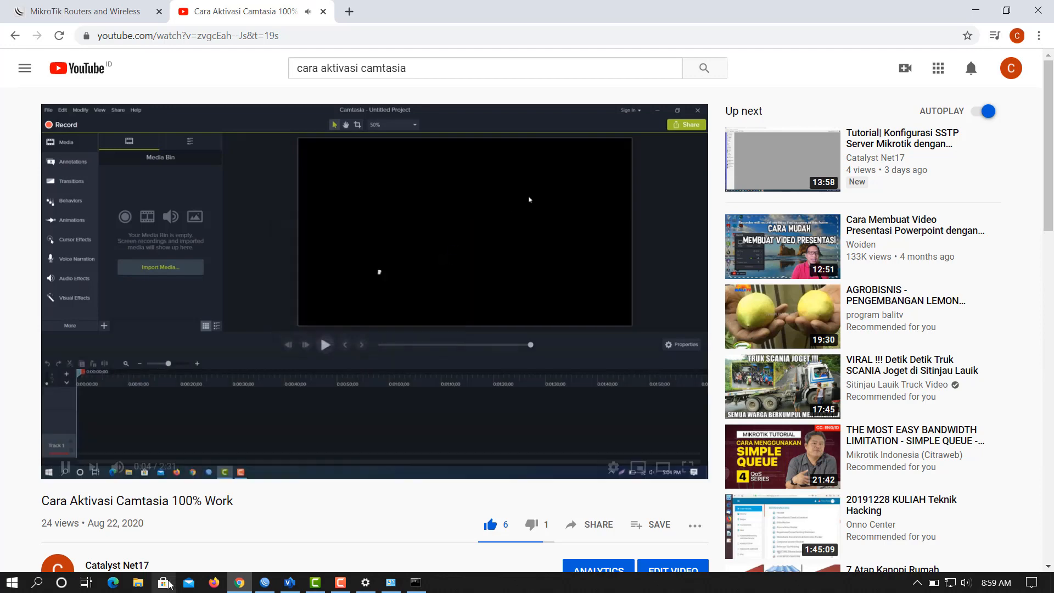
{"action": "scroll", "coordinate": [451, 409], "scroll_direction": "down", "scroll_amount": 1}
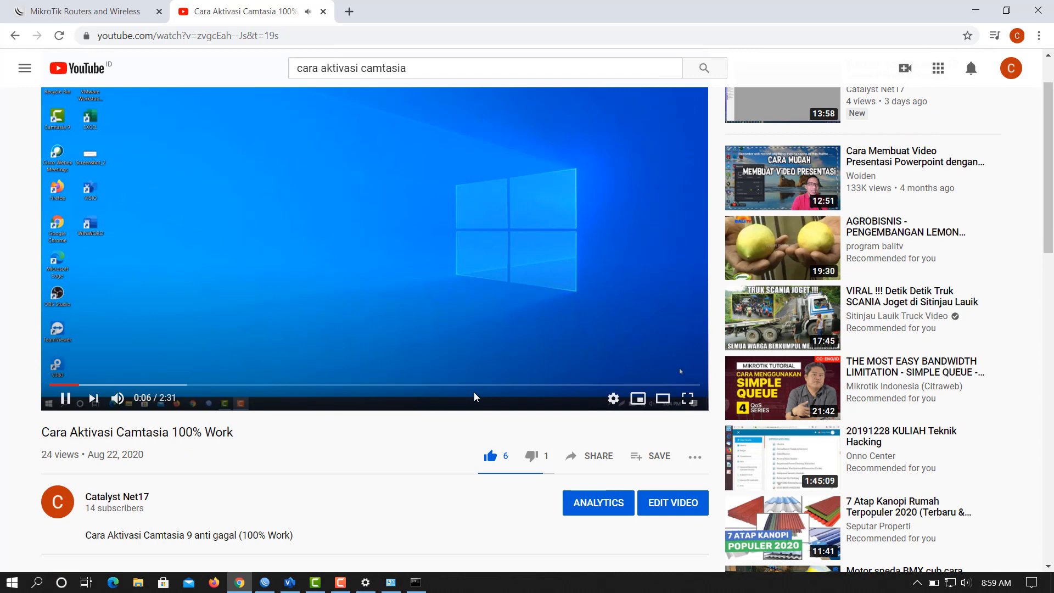
{"action": "scroll", "coordinate": [475, 396], "scroll_direction": "down", "scroll_amount": 1}
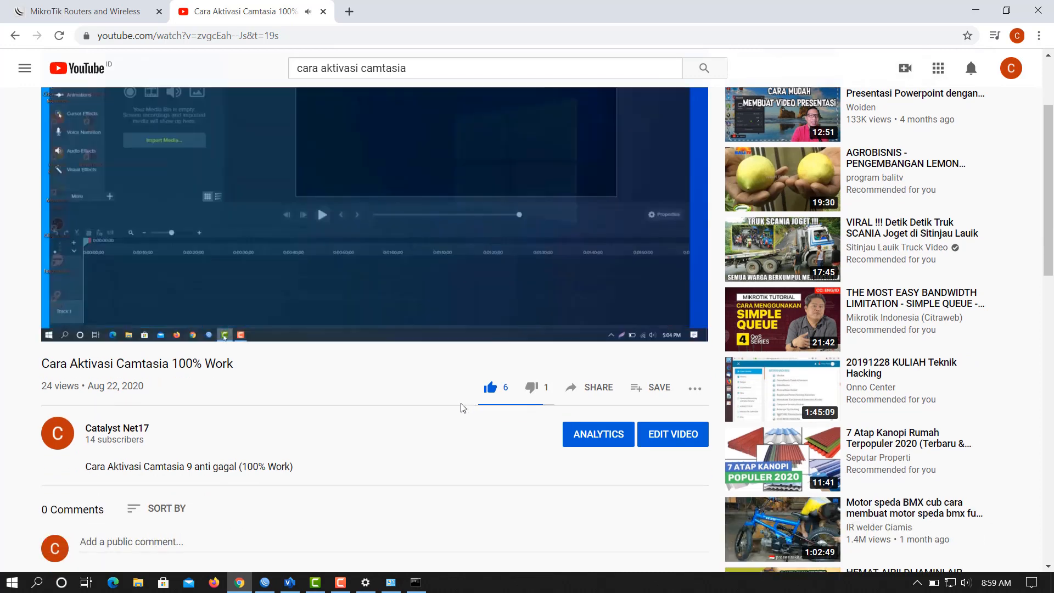
{"action": "scroll", "coordinate": [447, 423], "scroll_direction": "up", "scroll_amount": 2}
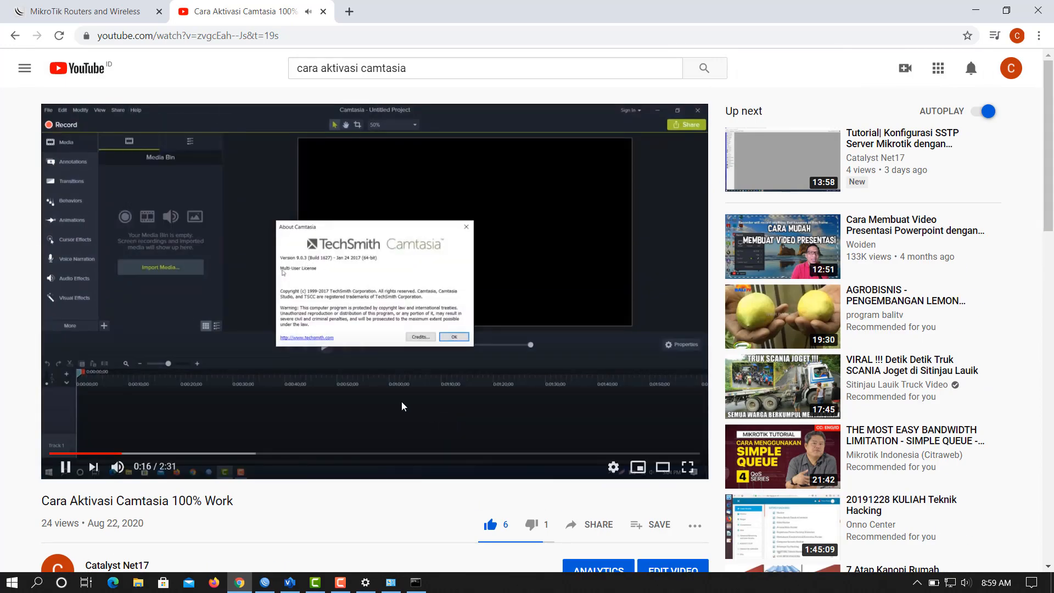
Load mikrotik.co.id in place of the open MikroTik website to test browsing further
{"action": "left_click", "coordinate": [85, 12]}
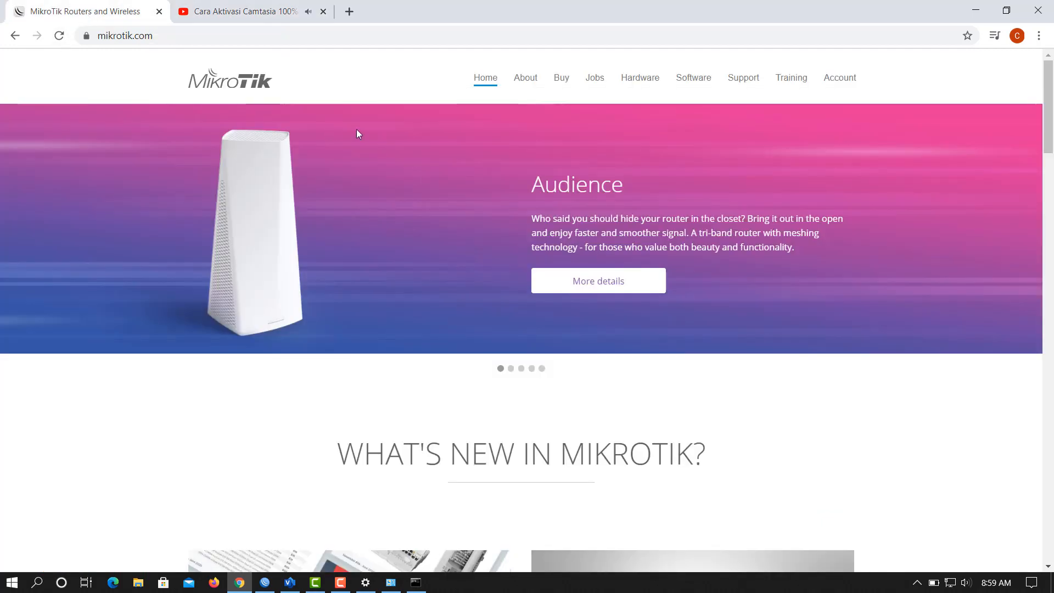
{"action": "left_click", "coordinate": [293, 30]}
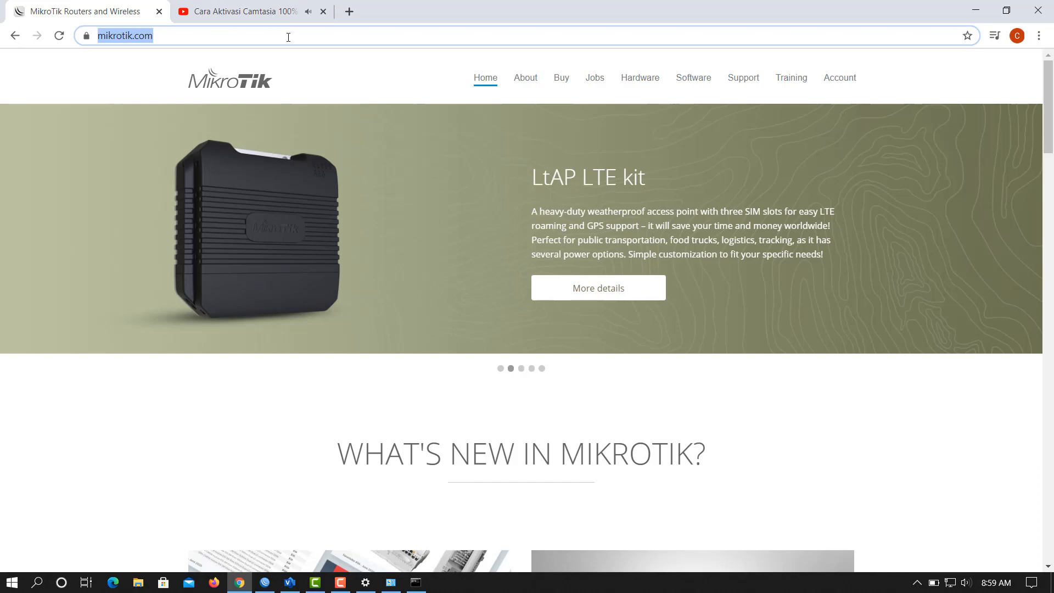
{"action": "type", "text": "mikrotik."}
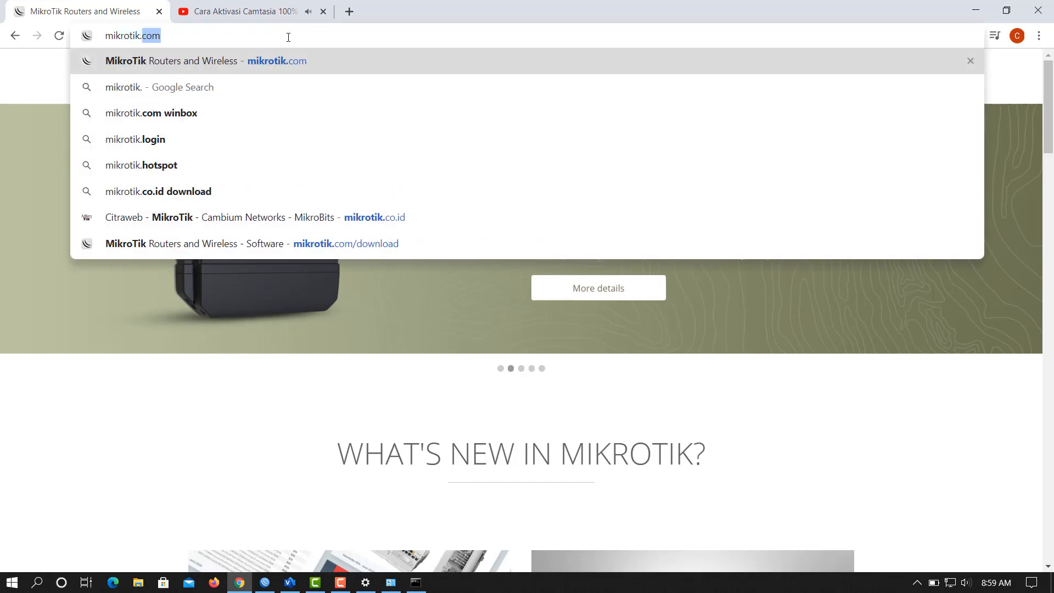
{"action": "type", "text": "co.id"}
{"action": "key", "text": "Return"}
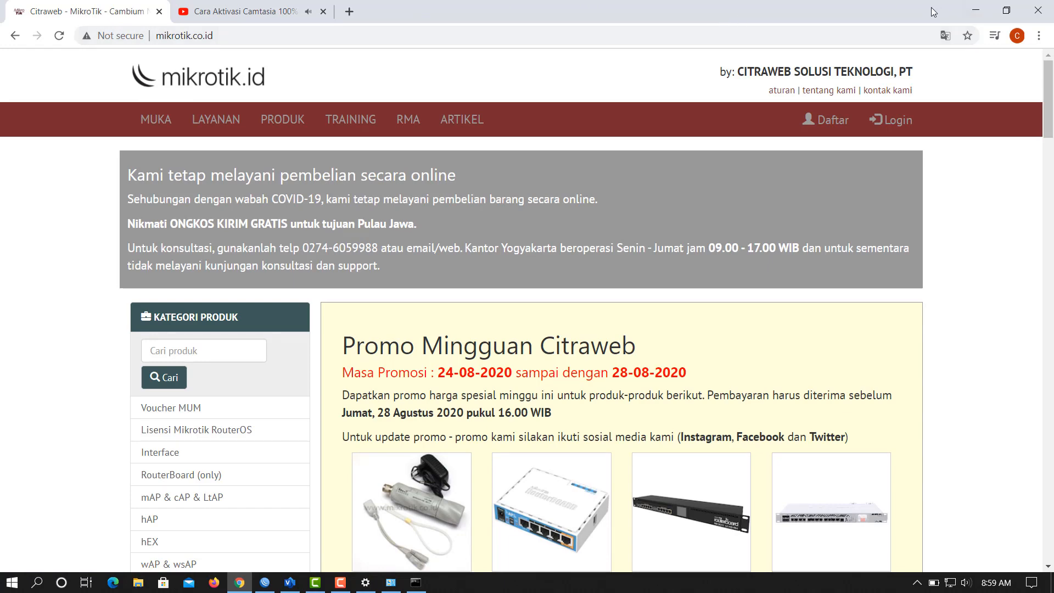
Close Chrome, the Command Prompt, the Network Connections window and the Windows Settings window
{"action": "left_click", "coordinate": [1041, 15]}
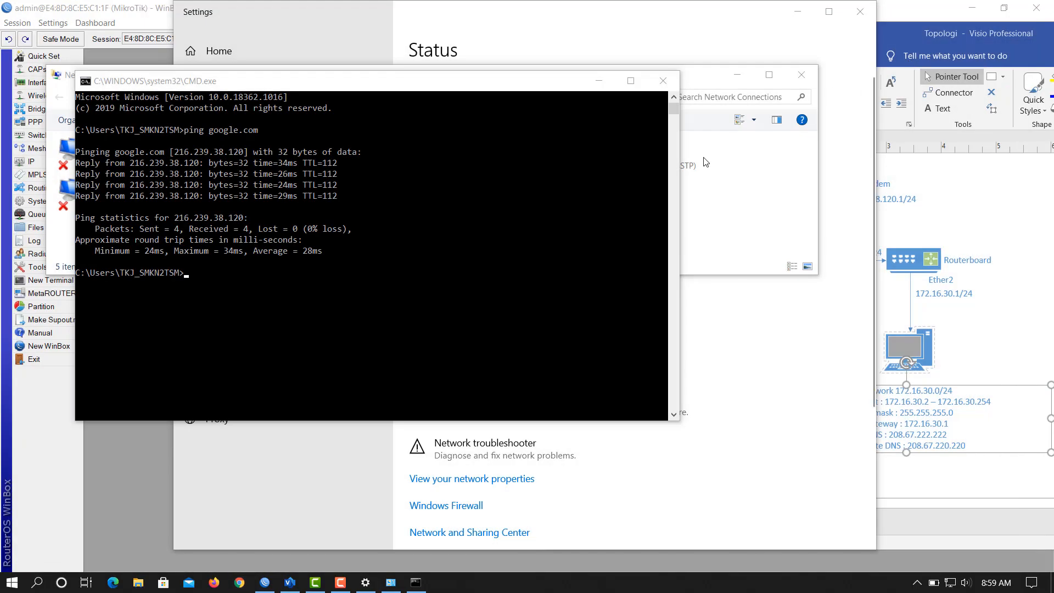
{"action": "left_click", "coordinate": [667, 83]}
{"action": "left_click", "coordinate": [629, 192]}
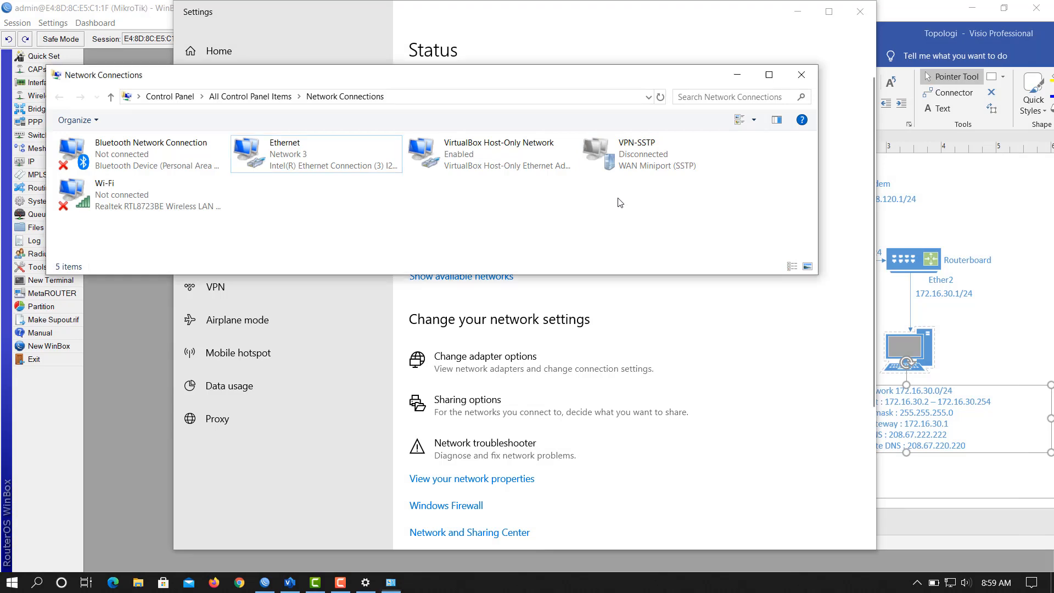
{"action": "left_click", "coordinate": [801, 84]}
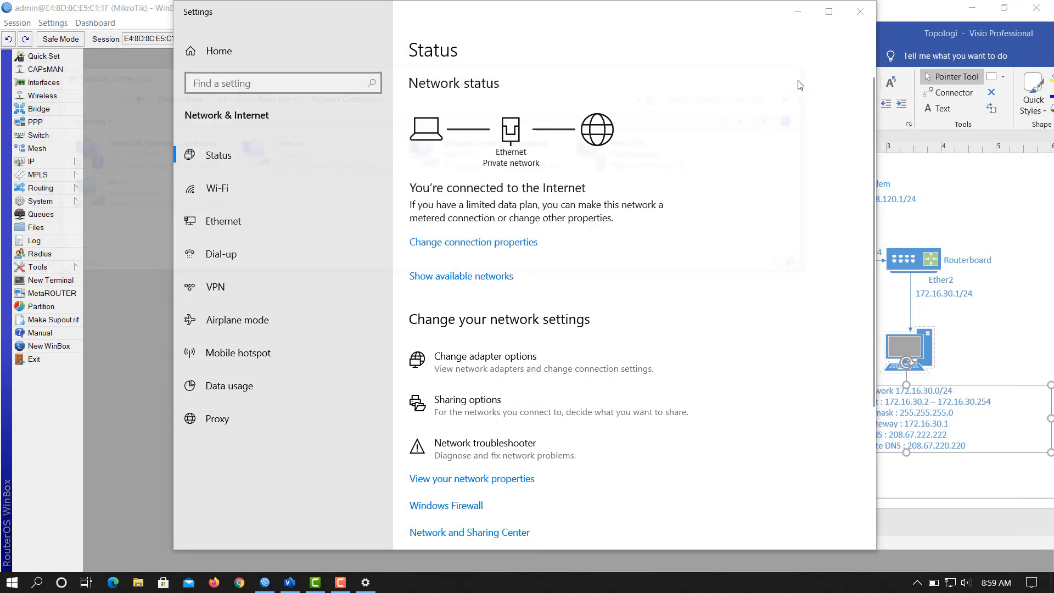
{"action": "left_click", "coordinate": [860, 13]}
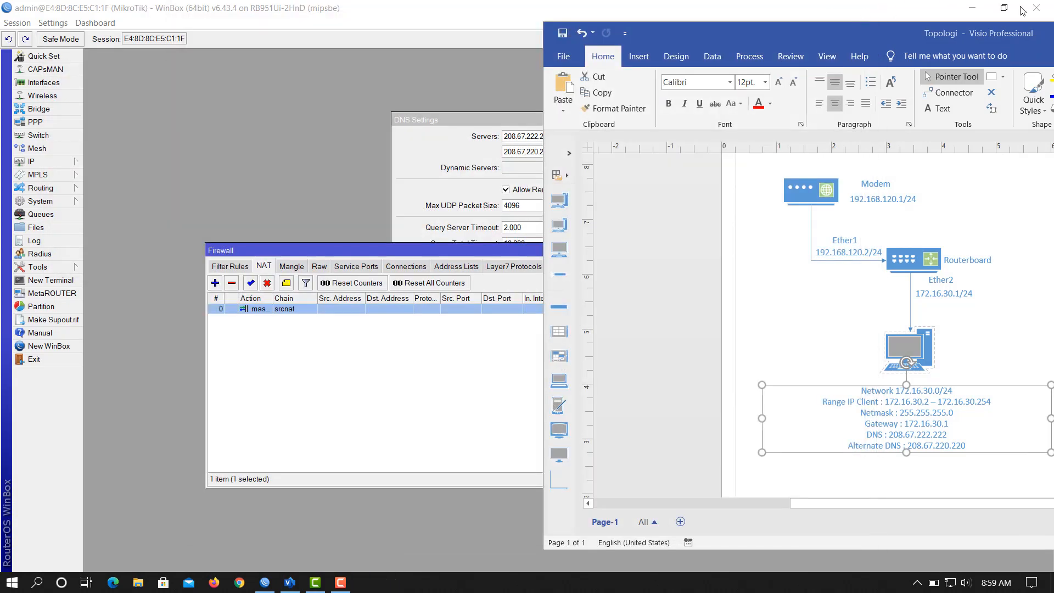
Return to WinBox and close its Firewall and DNS Settings windows
{"action": "left_click", "coordinate": [491, 342]}
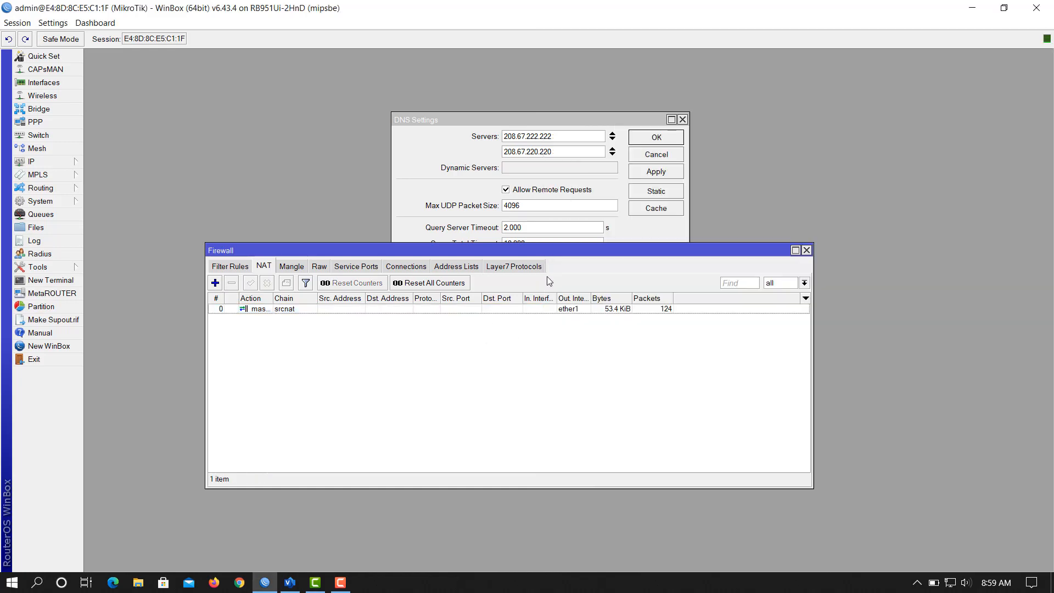
{"action": "left_click", "coordinate": [806, 251]}
{"action": "left_click", "coordinate": [682, 120]}
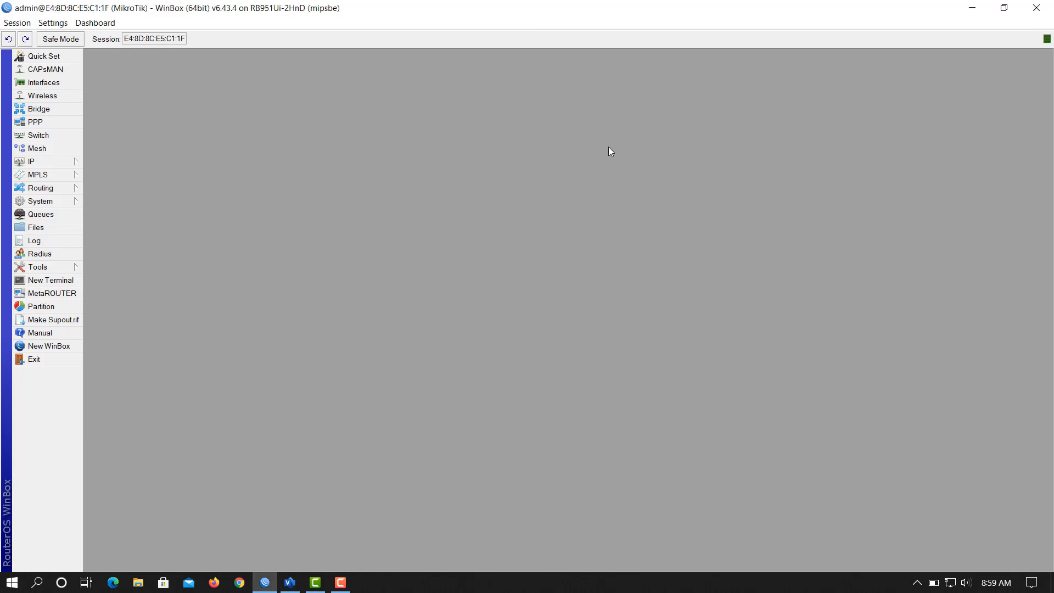
Restore WinBox to a smaller window and close it, and reposition the Visio window to show more of the topology
{"action": "double_click", "coordinate": [865, 15]}
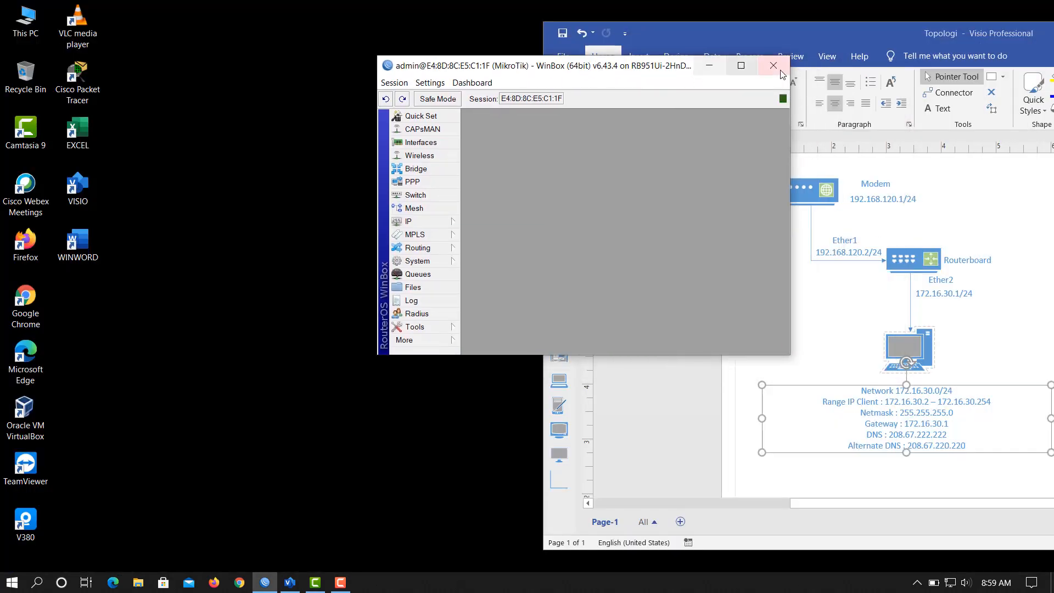
{"action": "left_click", "coordinate": [776, 75]}
{"action": "left_click_drag", "start_coordinate": [714, 33], "coordinate": [551, 39]}
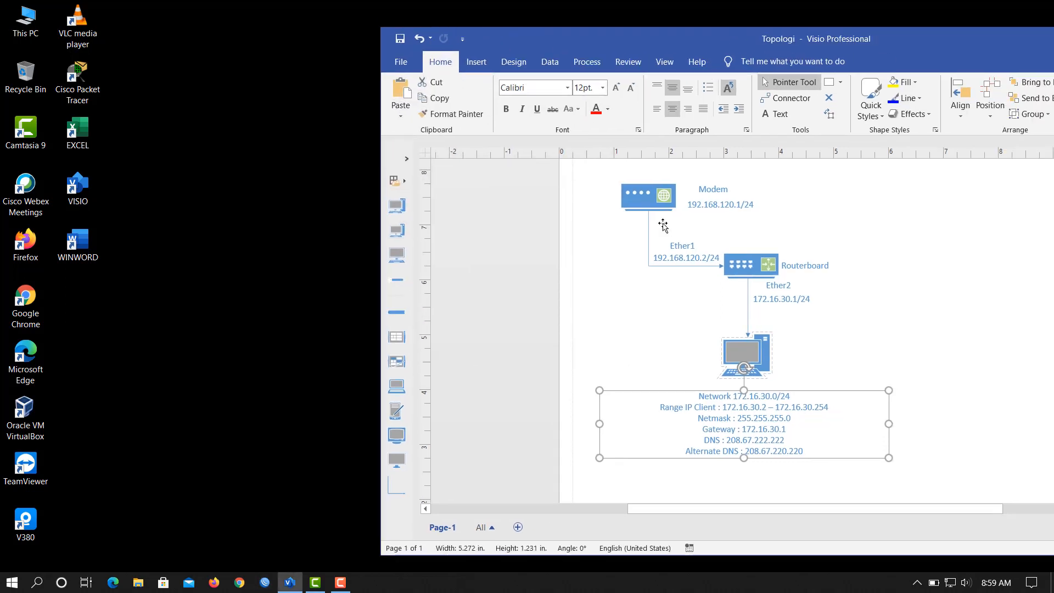